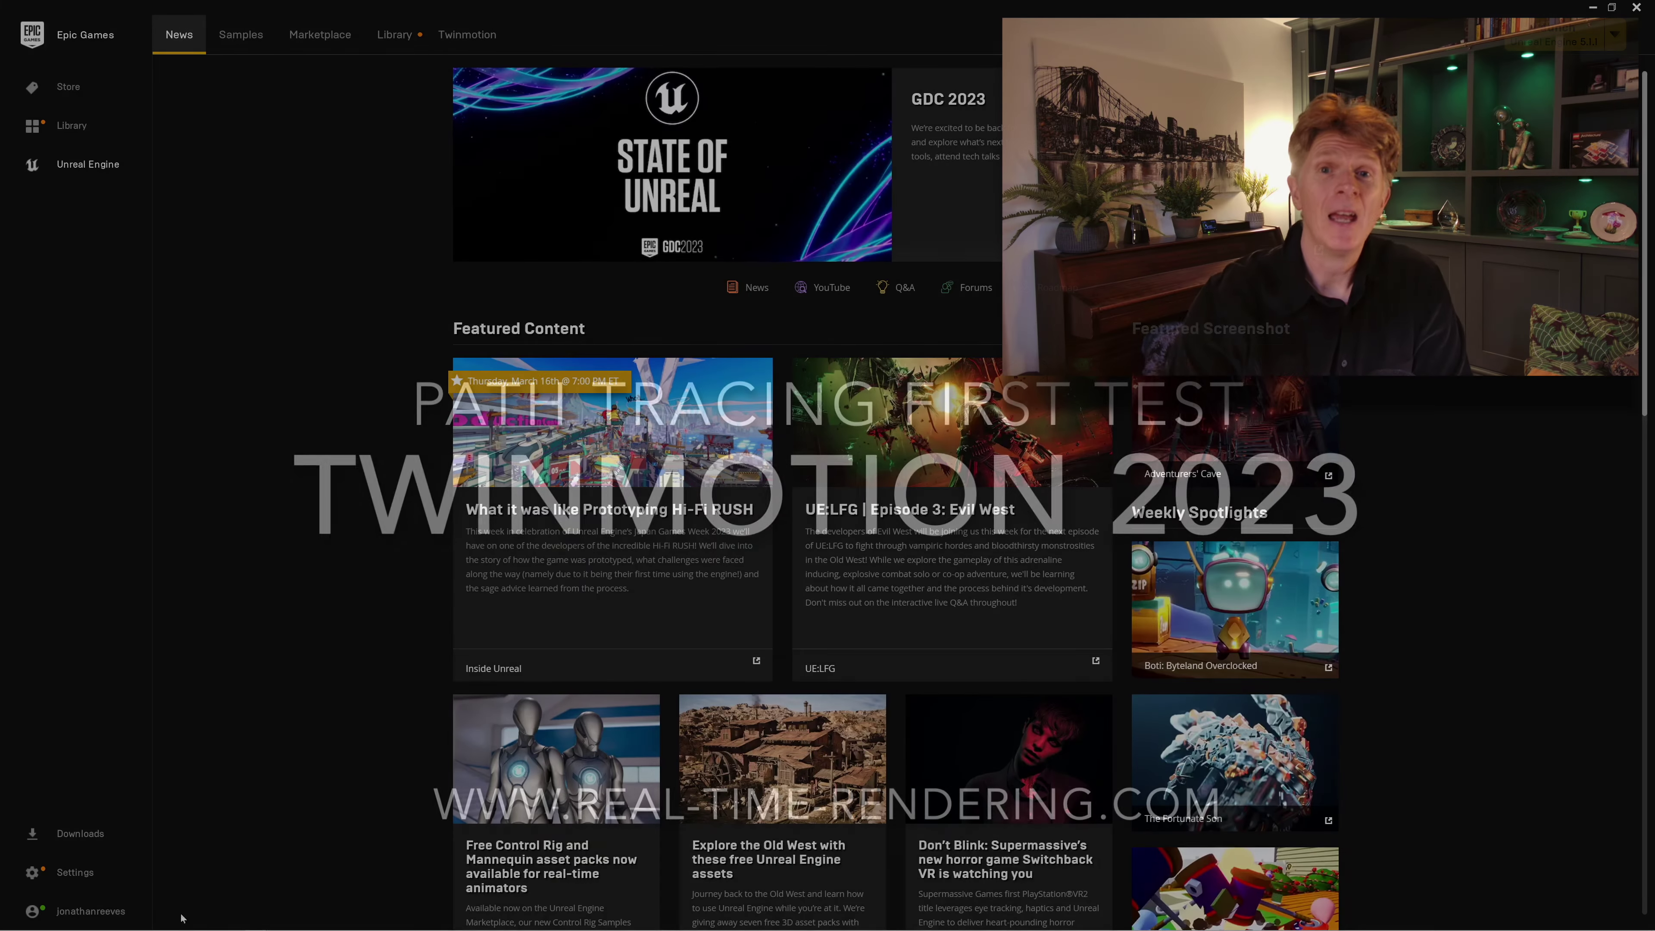
# - Launch Twinmotion 2023.1 Preview 2 from the Twinmotion page of the Epic Games Launcher
pyautogui.moveTo(189, 928)
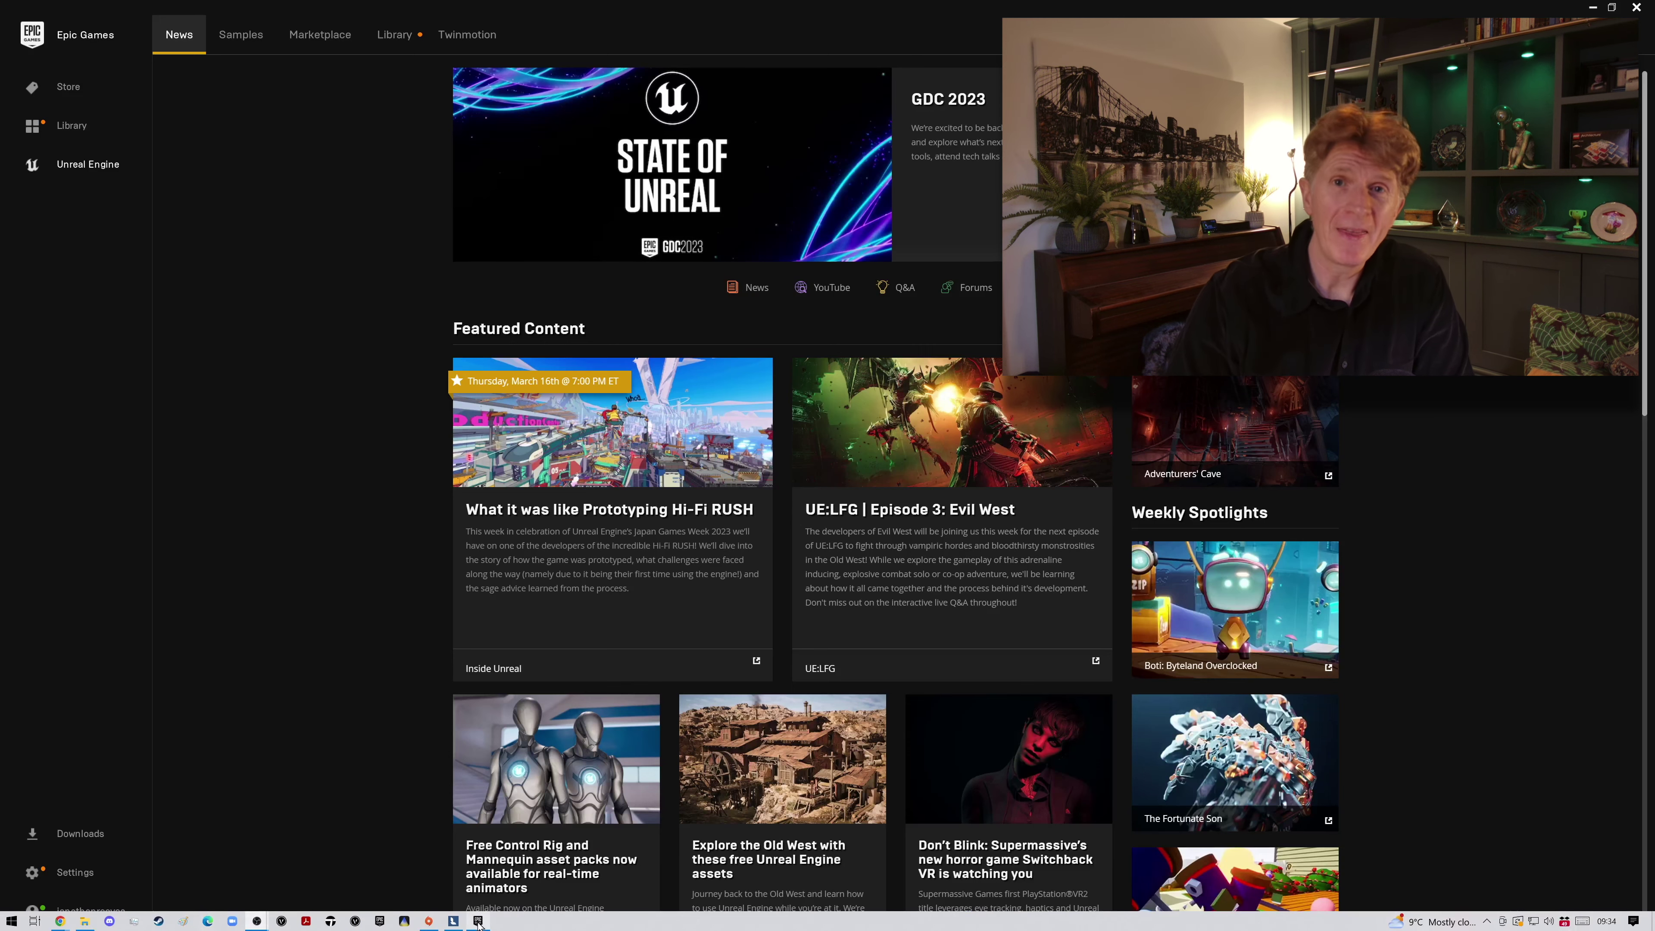
pyautogui.click(464, 39)
pyautogui.click(622, 288)
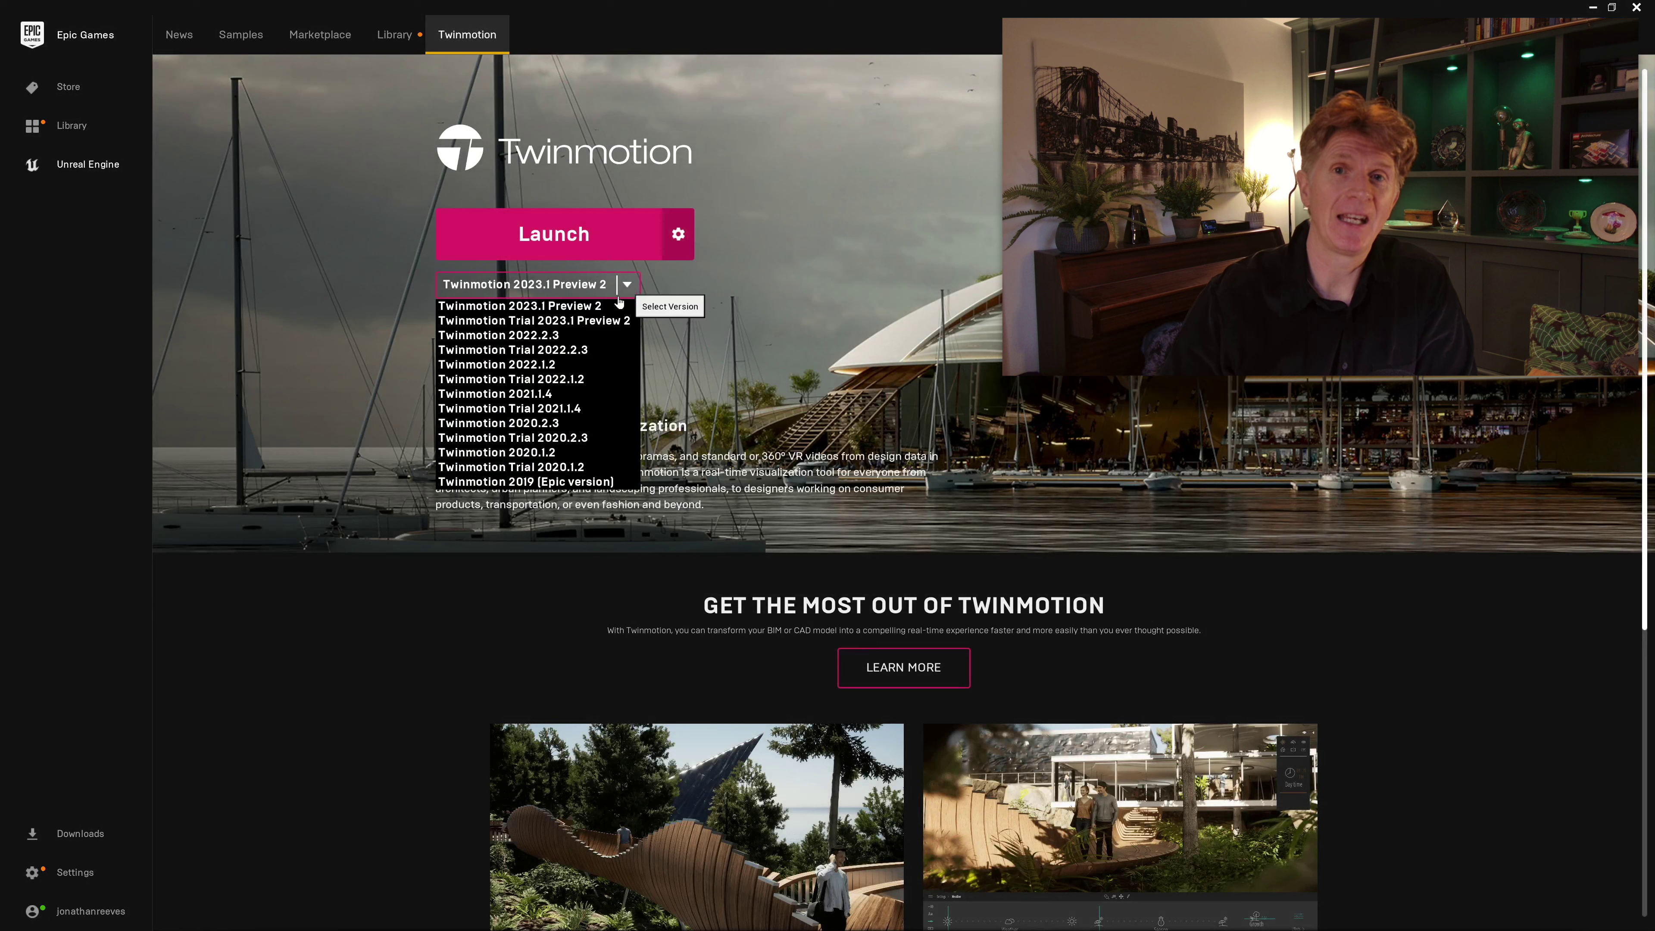
pyautogui.click(615, 305)
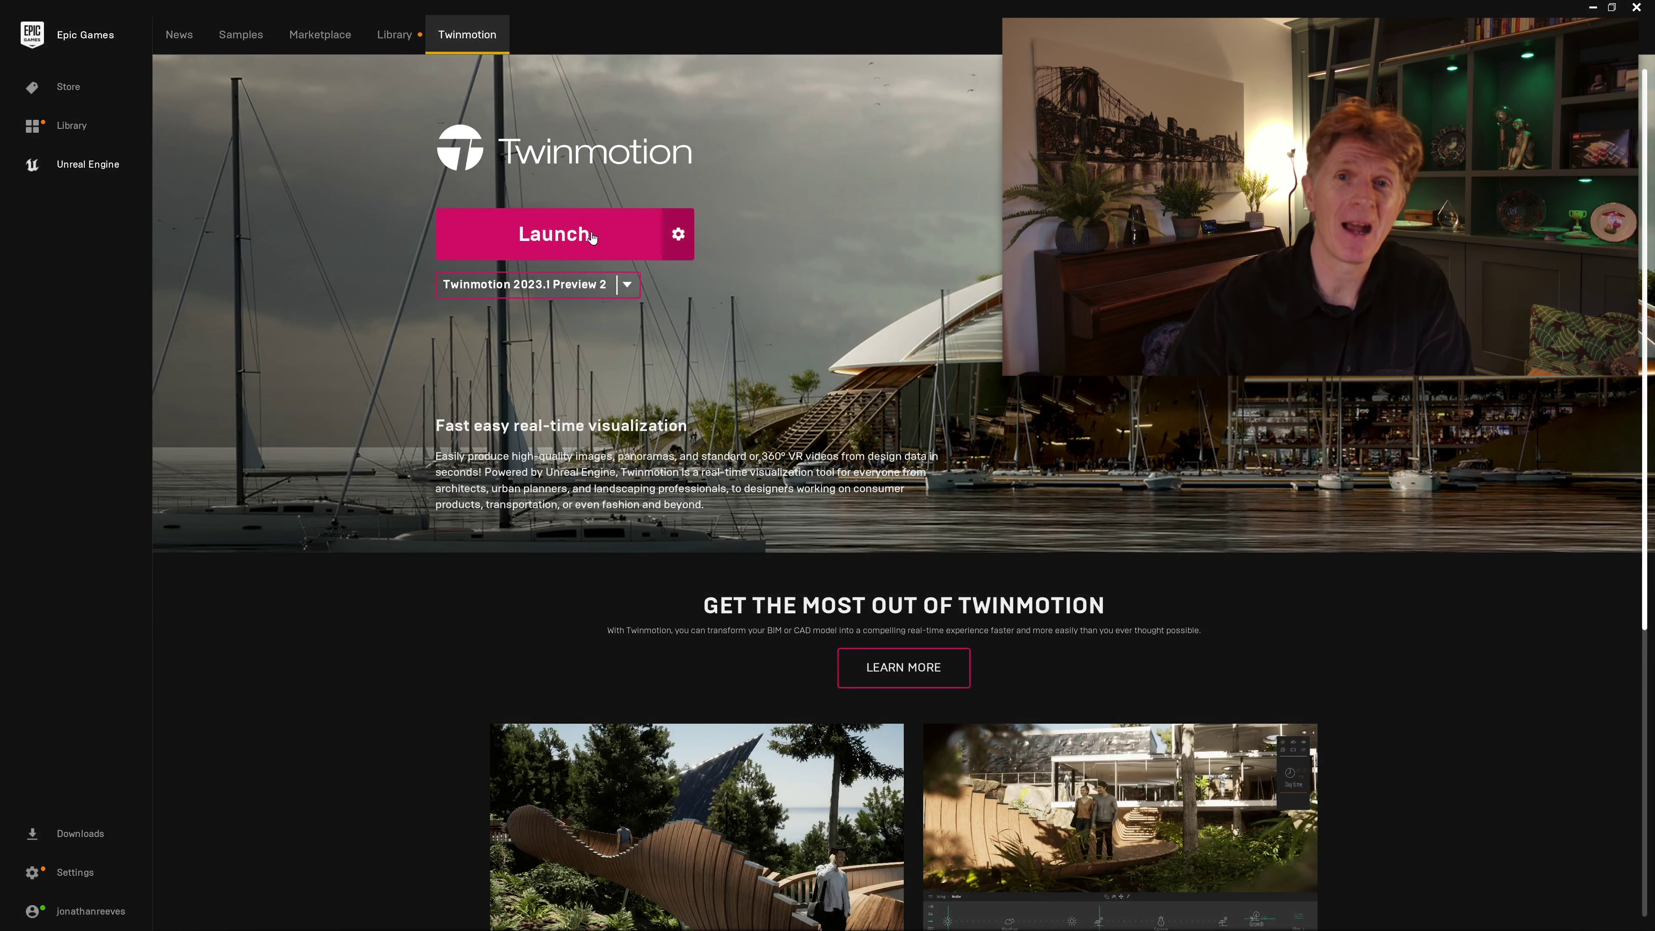
pyautogui.click(553, 236)
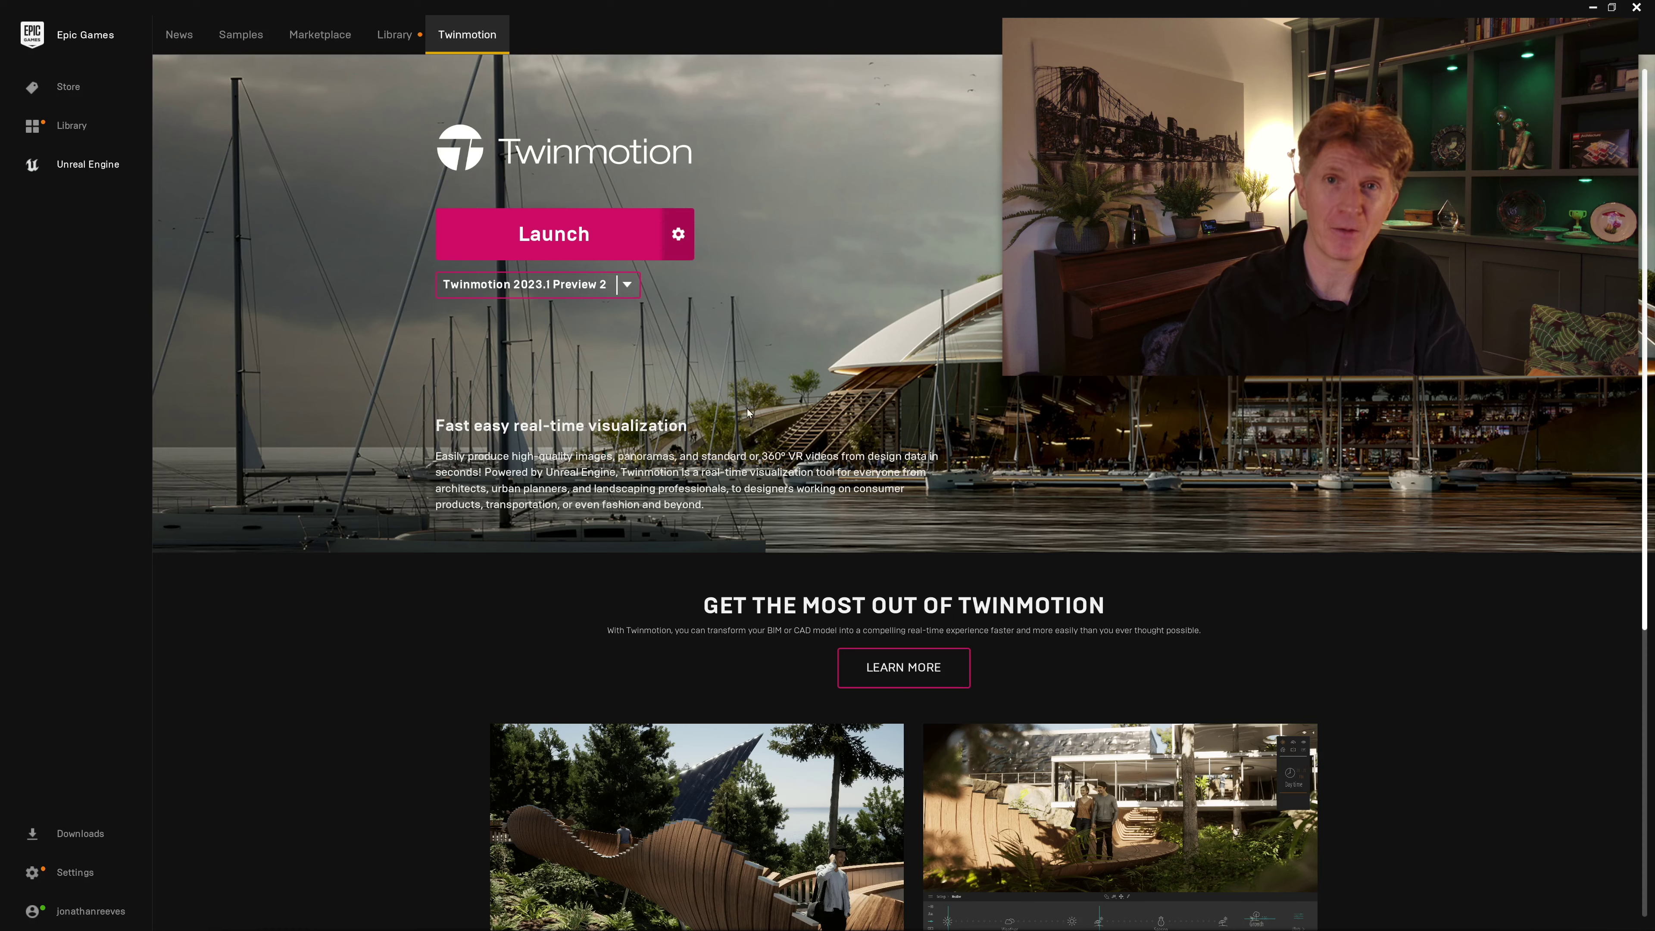
pyautogui.scroll(-3, 728, 704)
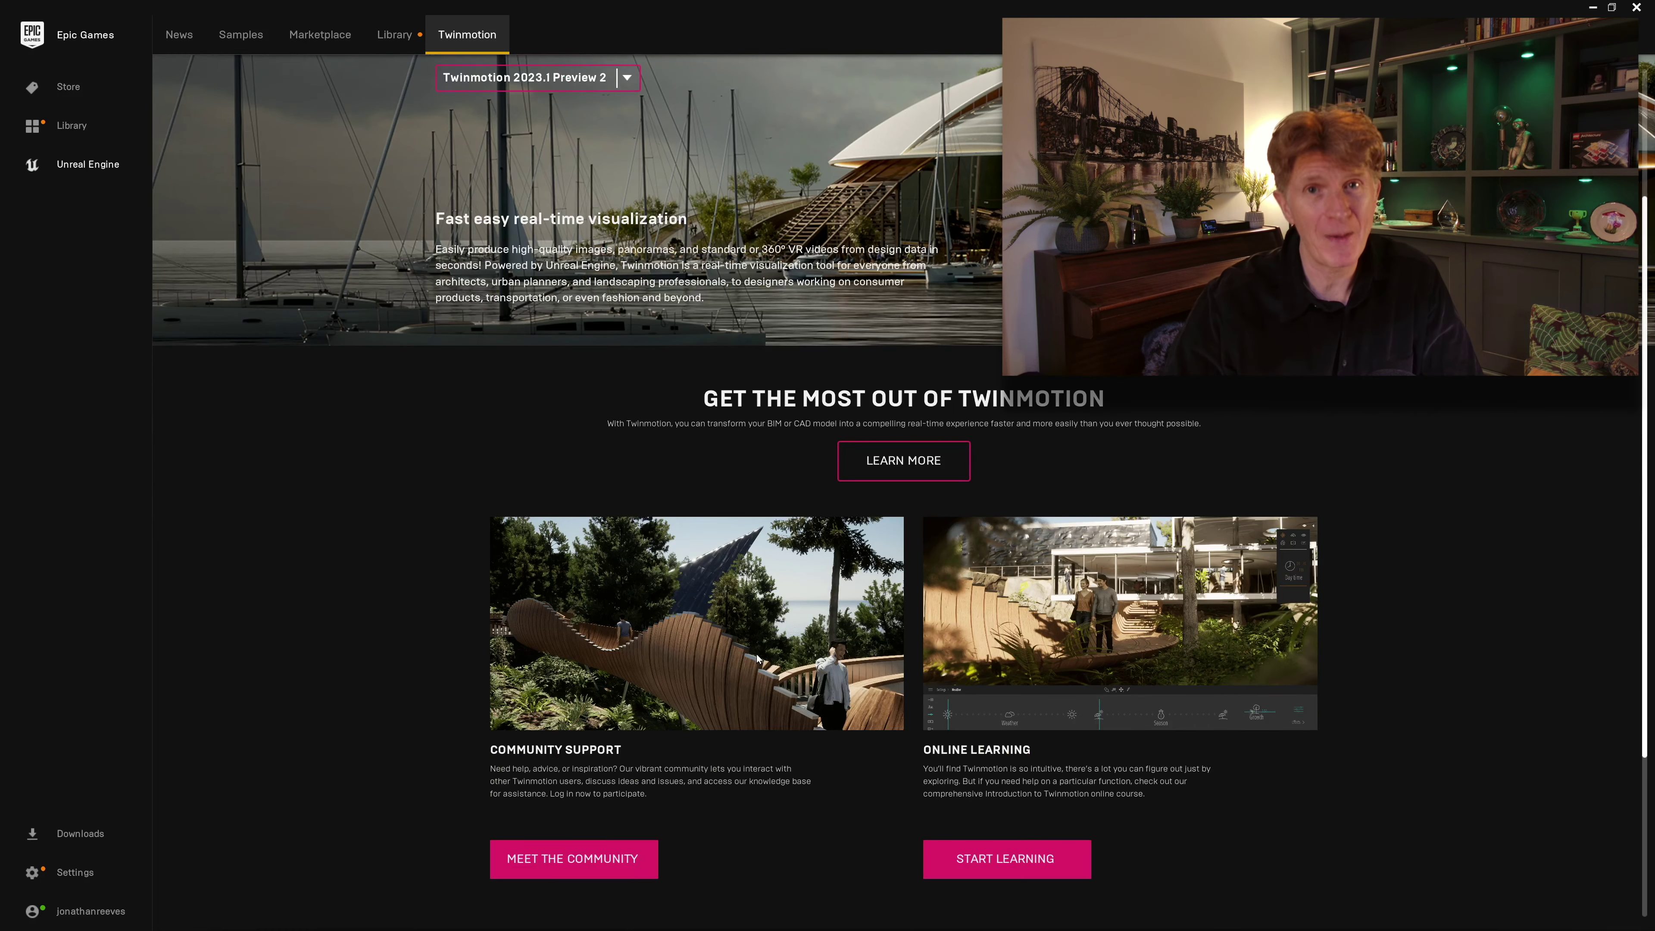
pyautogui.scroll(-2, 508, 694)
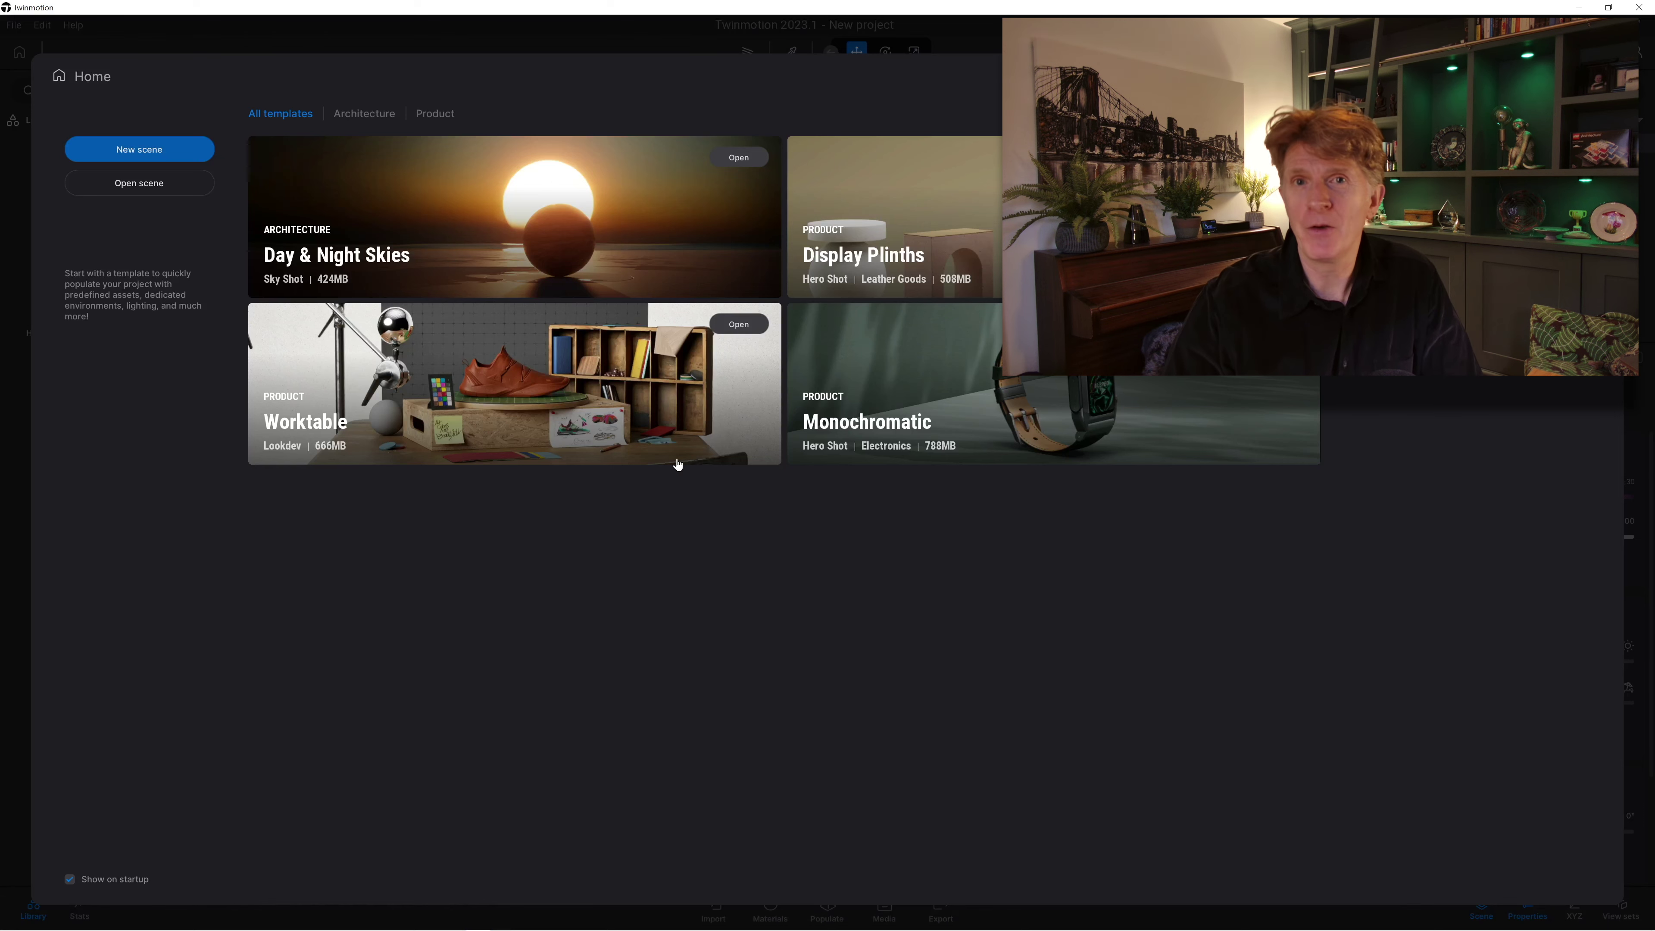
# - Open the Worktable product template with the sneaker studio scene
pyautogui.click(743, 325)
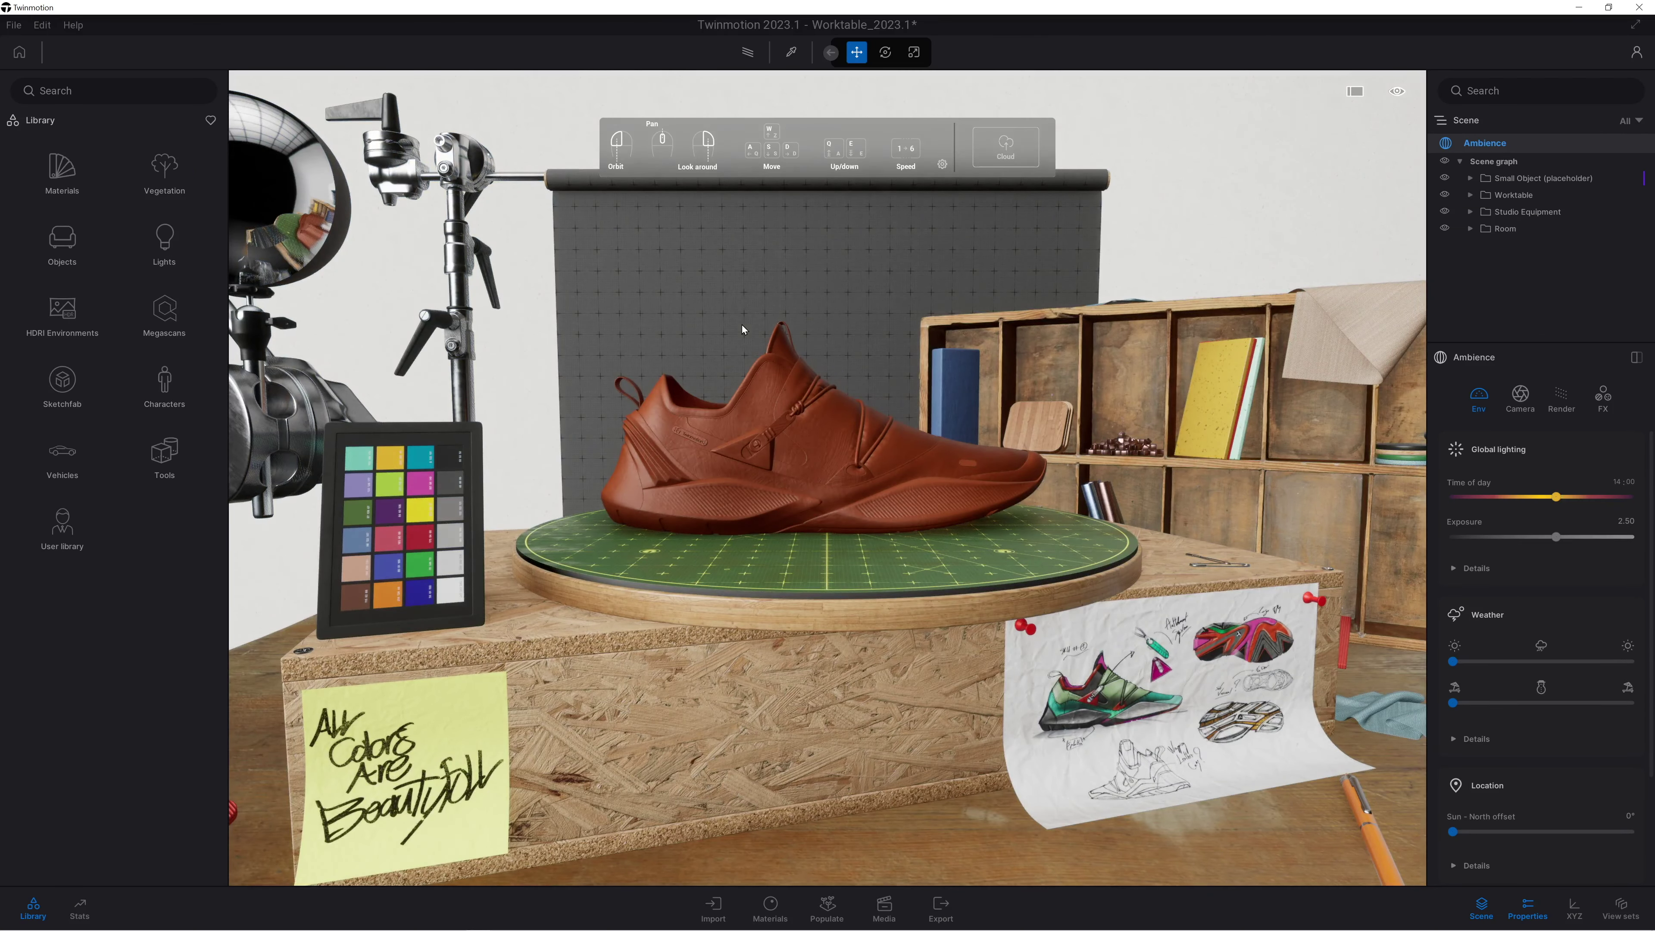
# - Collapse the Library and close the Scene and Properties panels for a full-width viewport
pyautogui.click(34, 906)
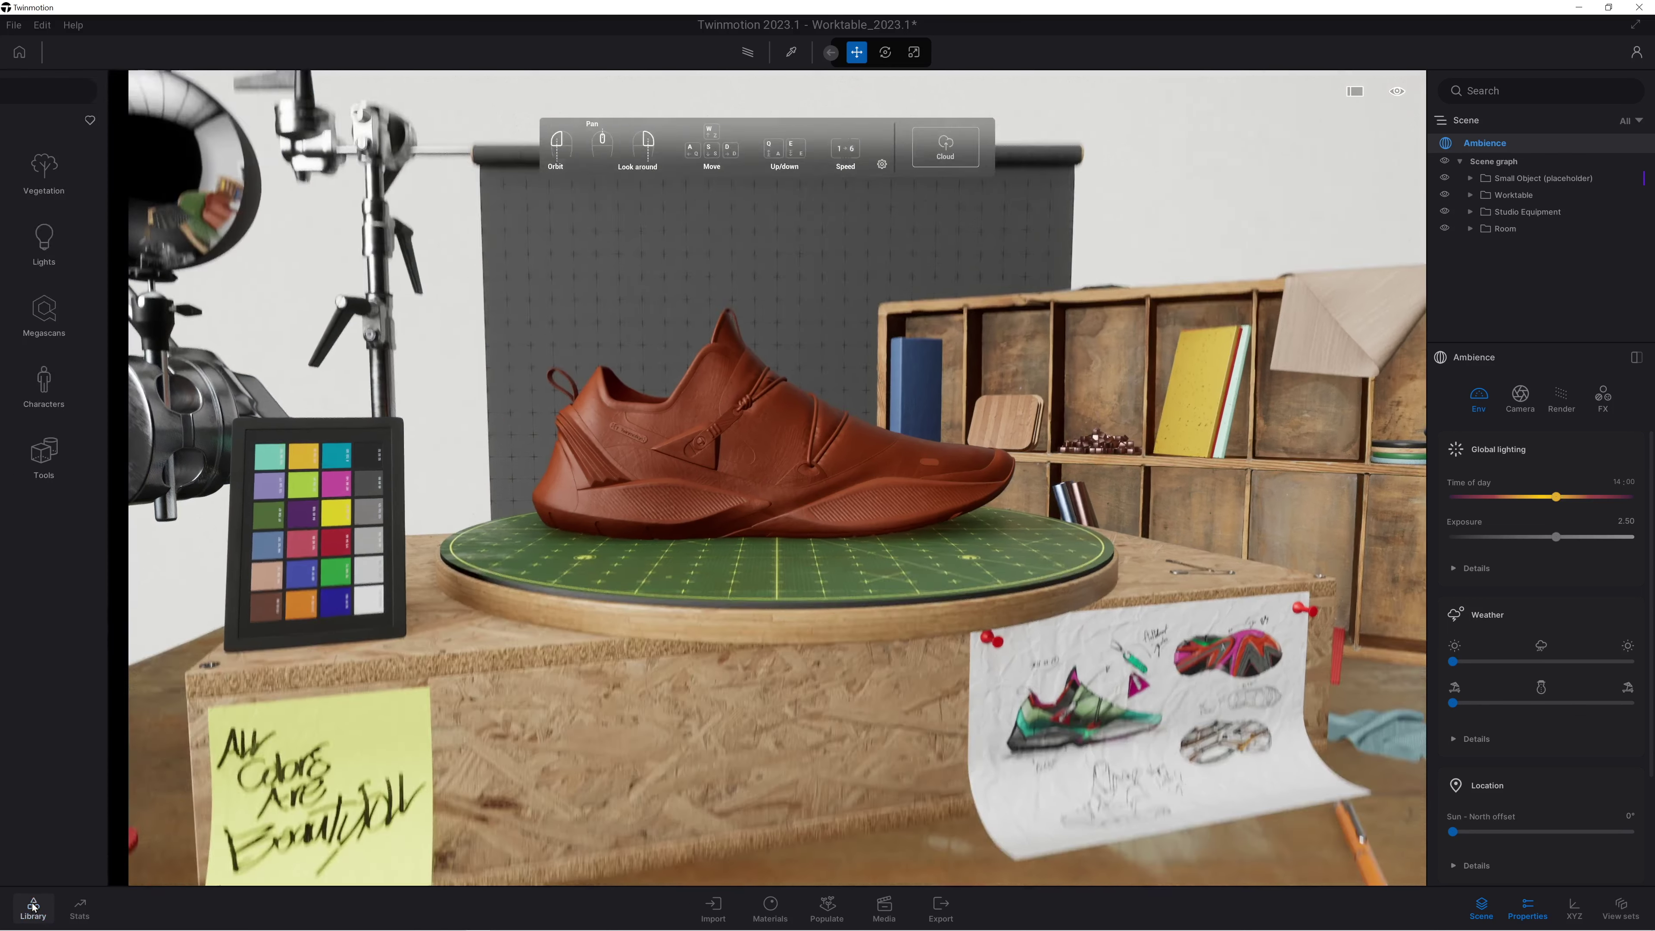
pyautogui.click(1481, 908)
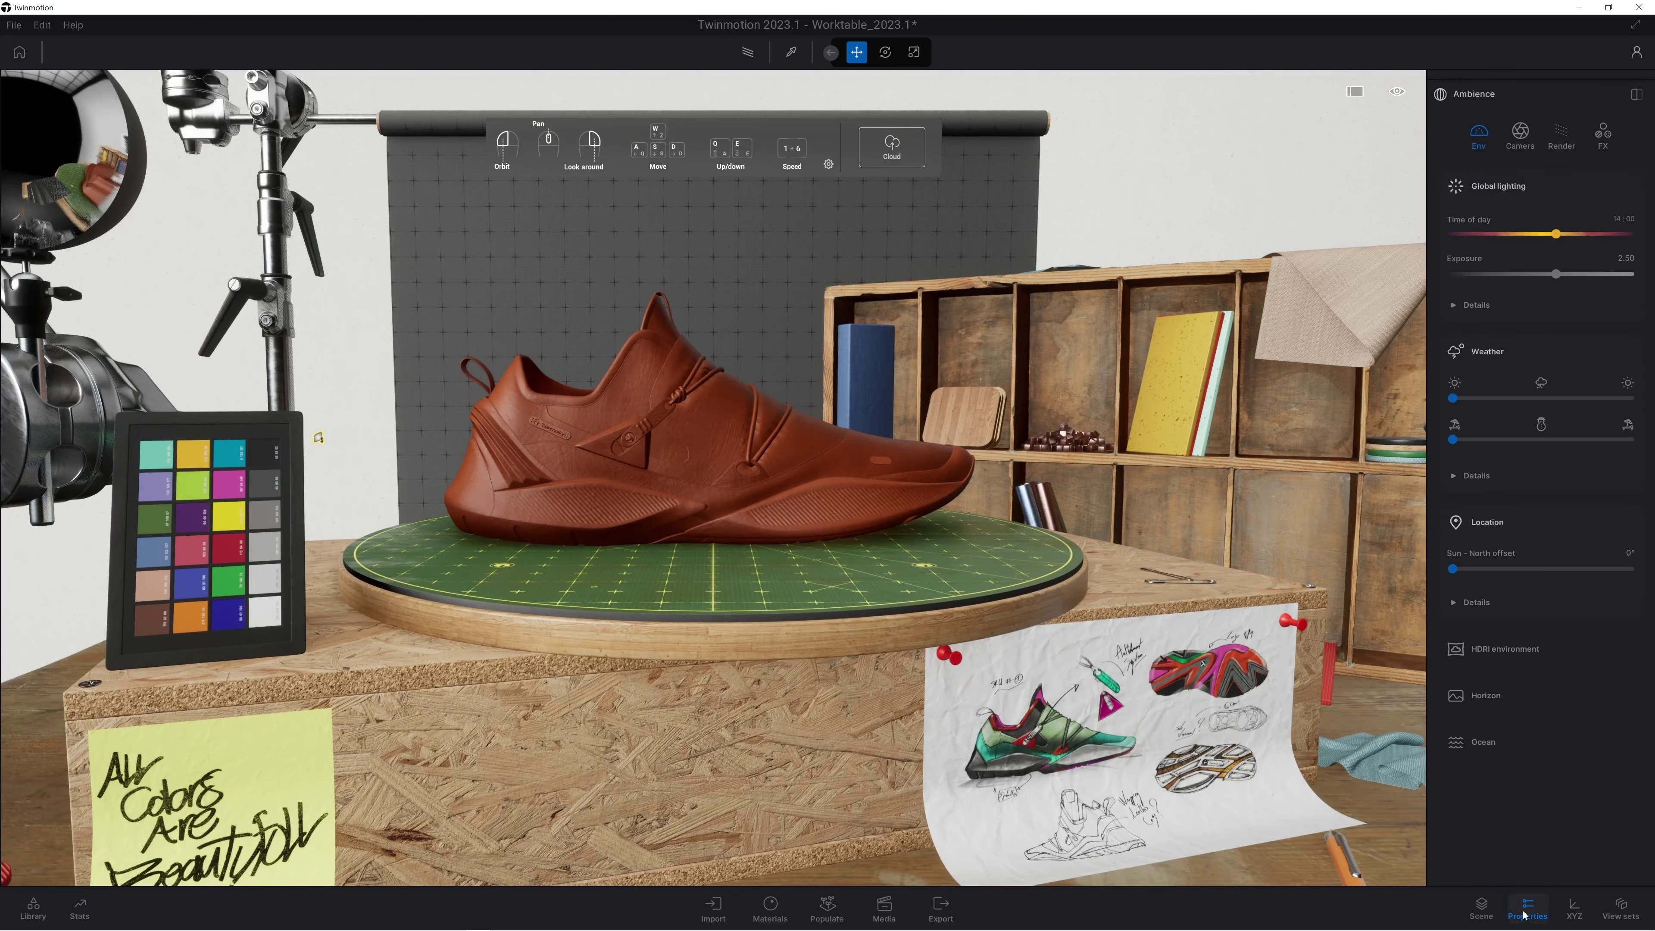
pyautogui.click(1525, 911)
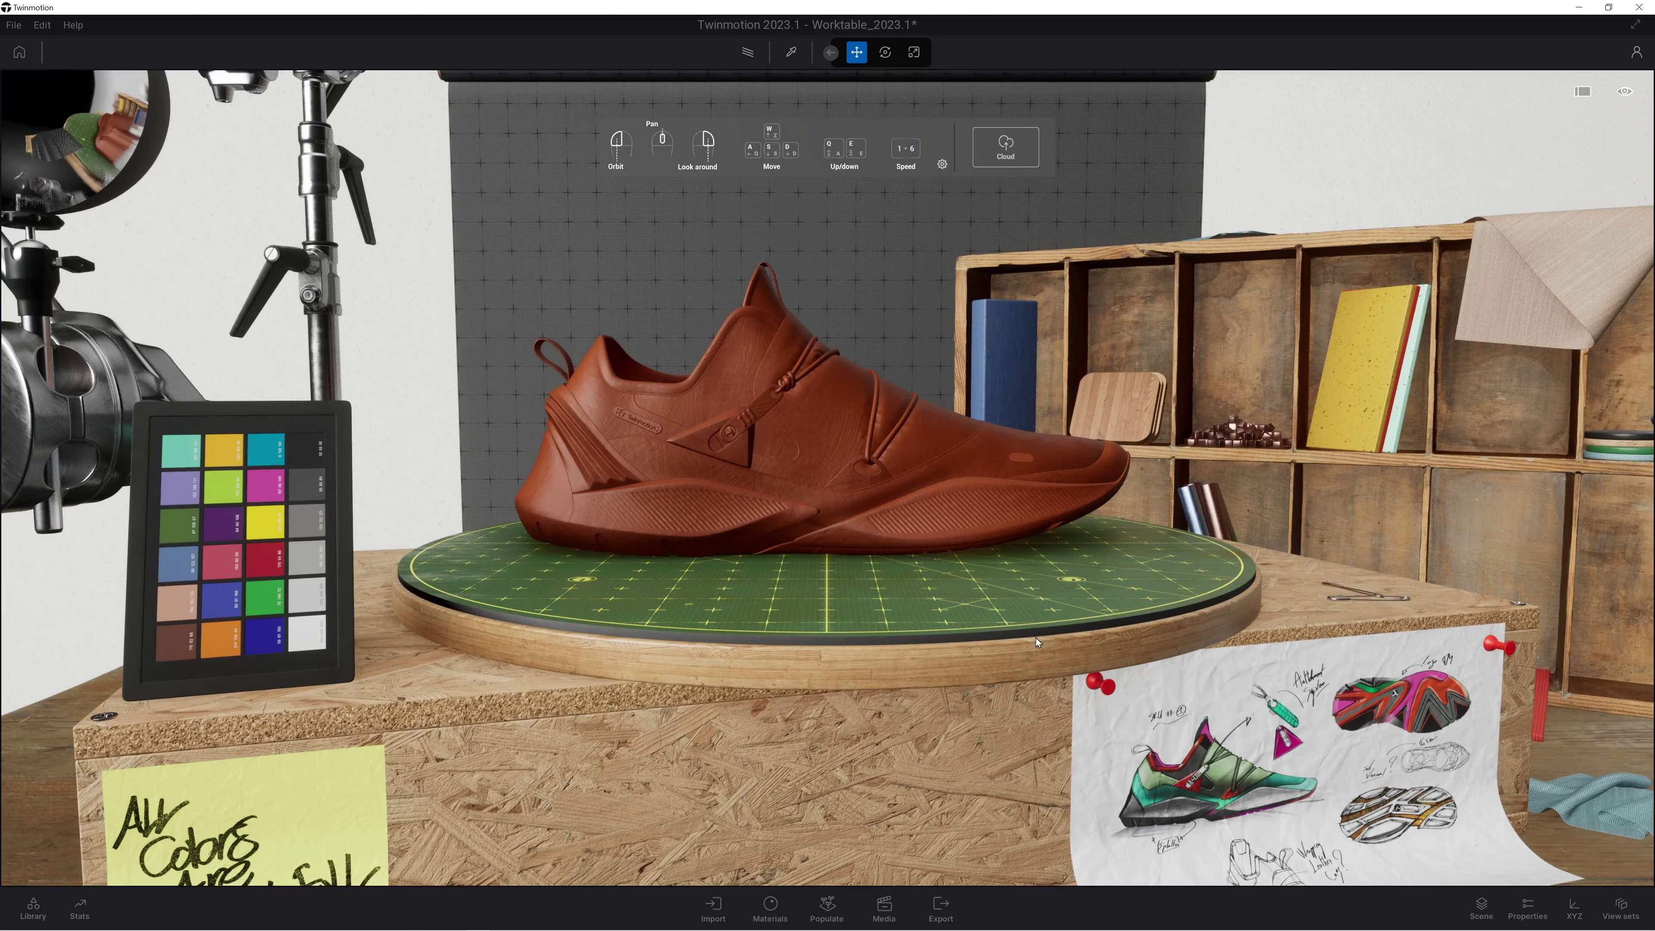
# - Pull the camera back and tilt it to frame the whole worktable
pyautogui.press('s')
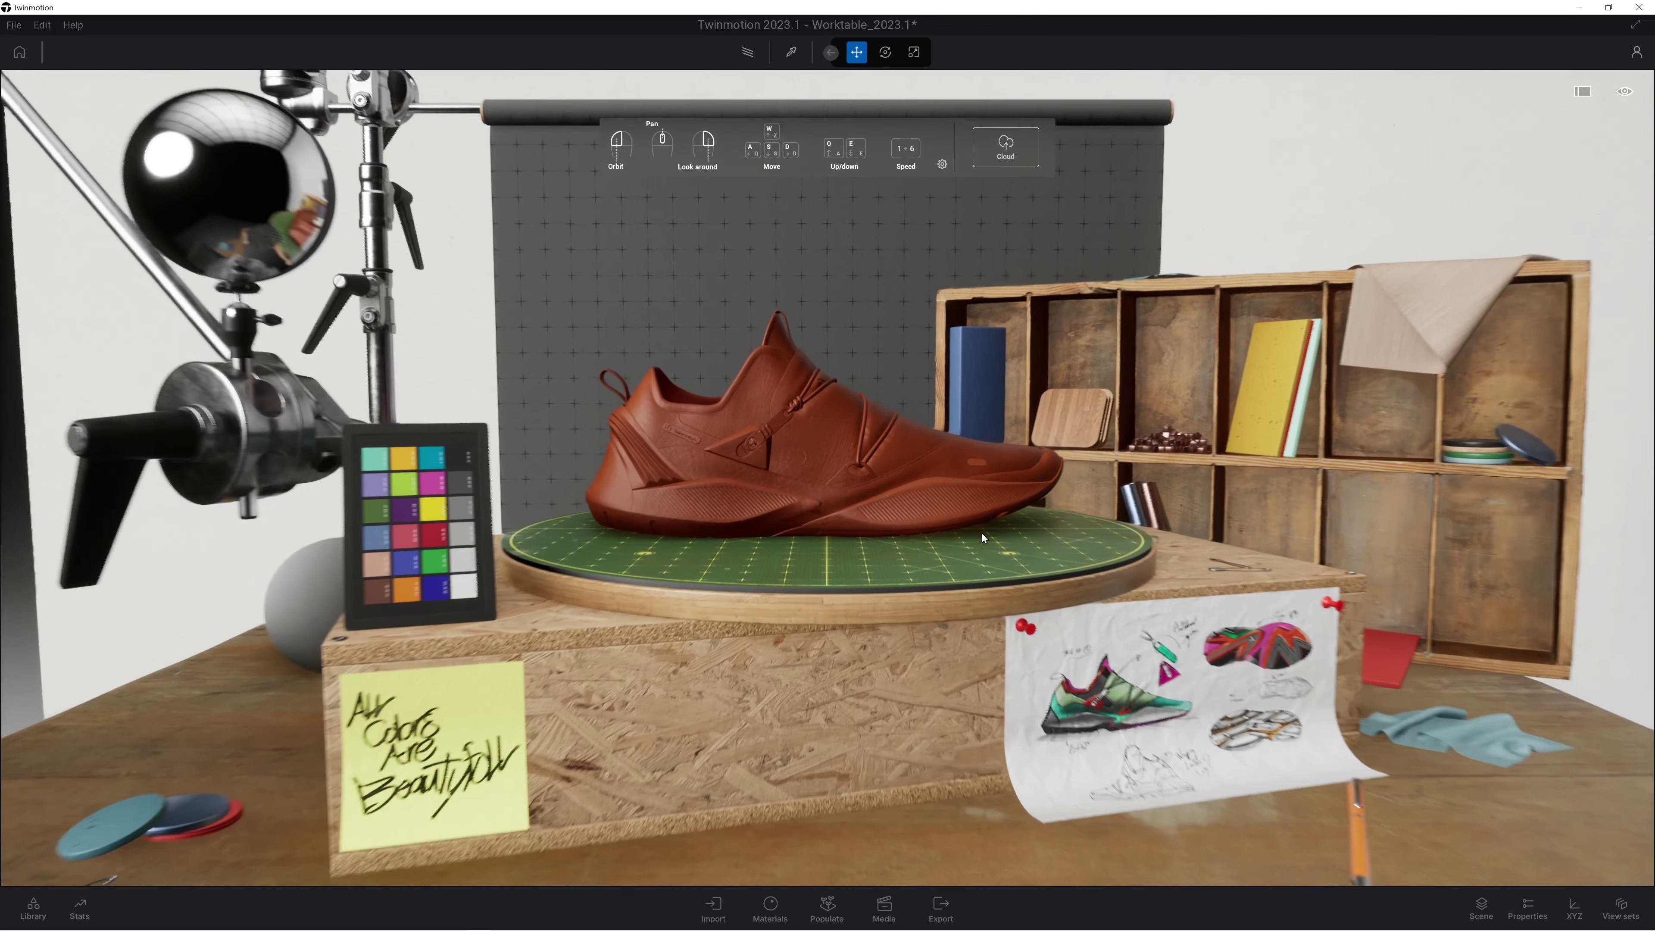
pyautogui.press('d')
pyautogui.moveTo(982, 533); pyautogui.dragTo(903, 554, button='right')
pyautogui.press('a')
pyautogui.press('s')
pyautogui.moveTo(928, 704); pyautogui.dragTo(924, 611, button='right')
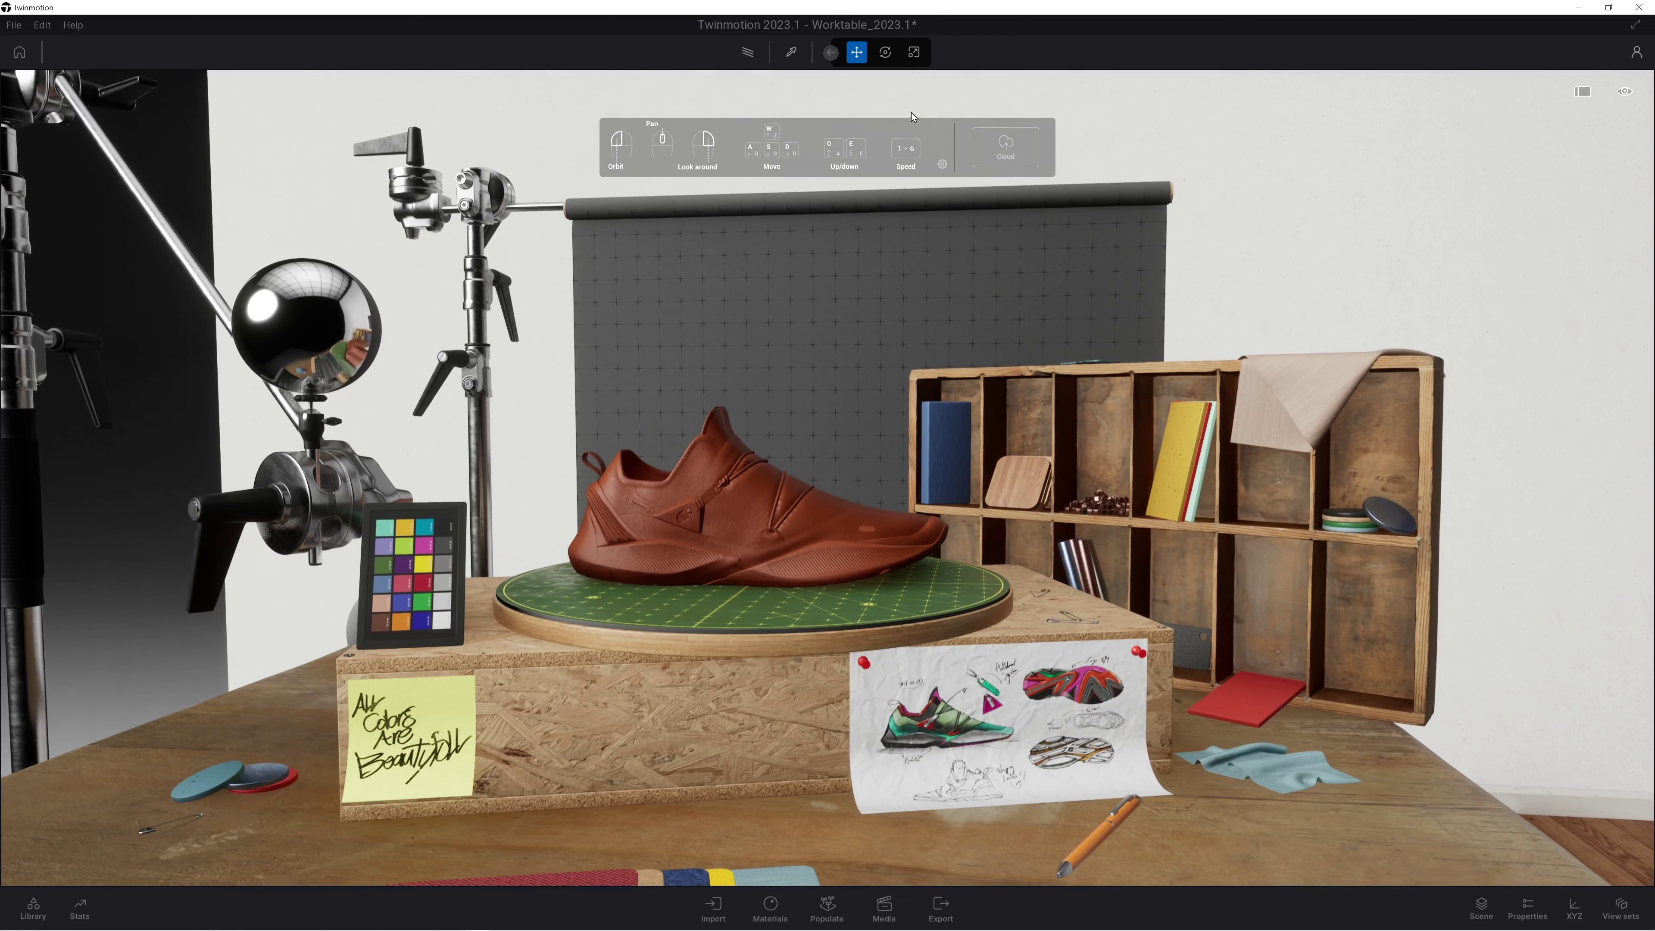
# - Hide the navigation help panel from the navigation settings
pyautogui.click(942, 165)
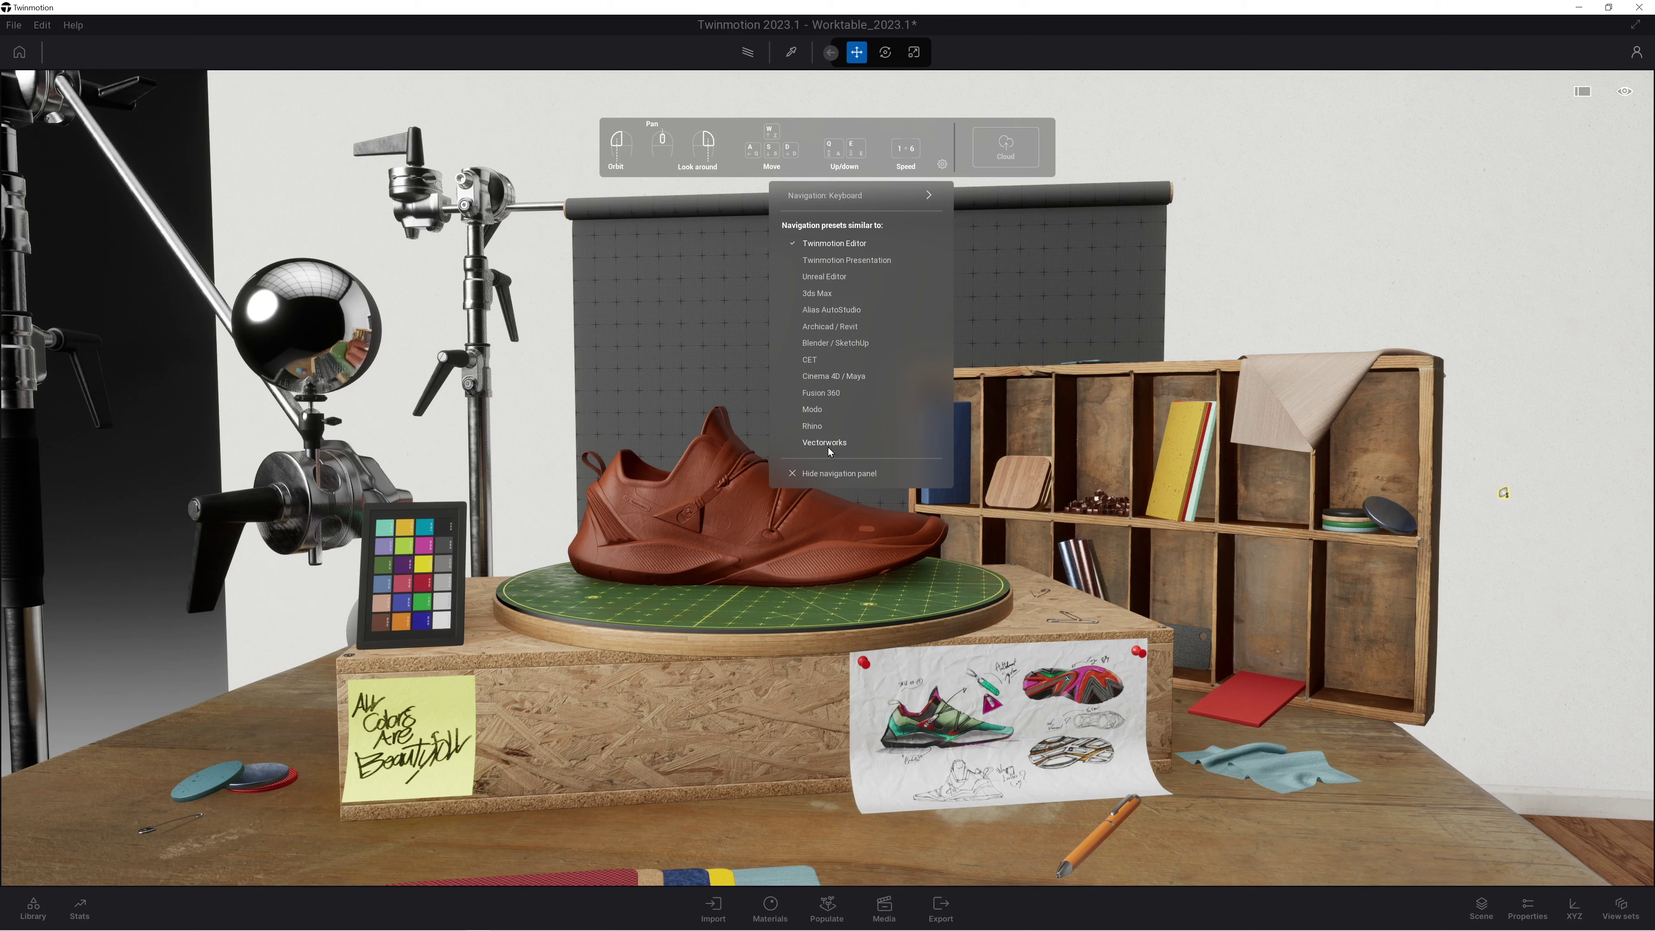
pyautogui.click(842, 476)
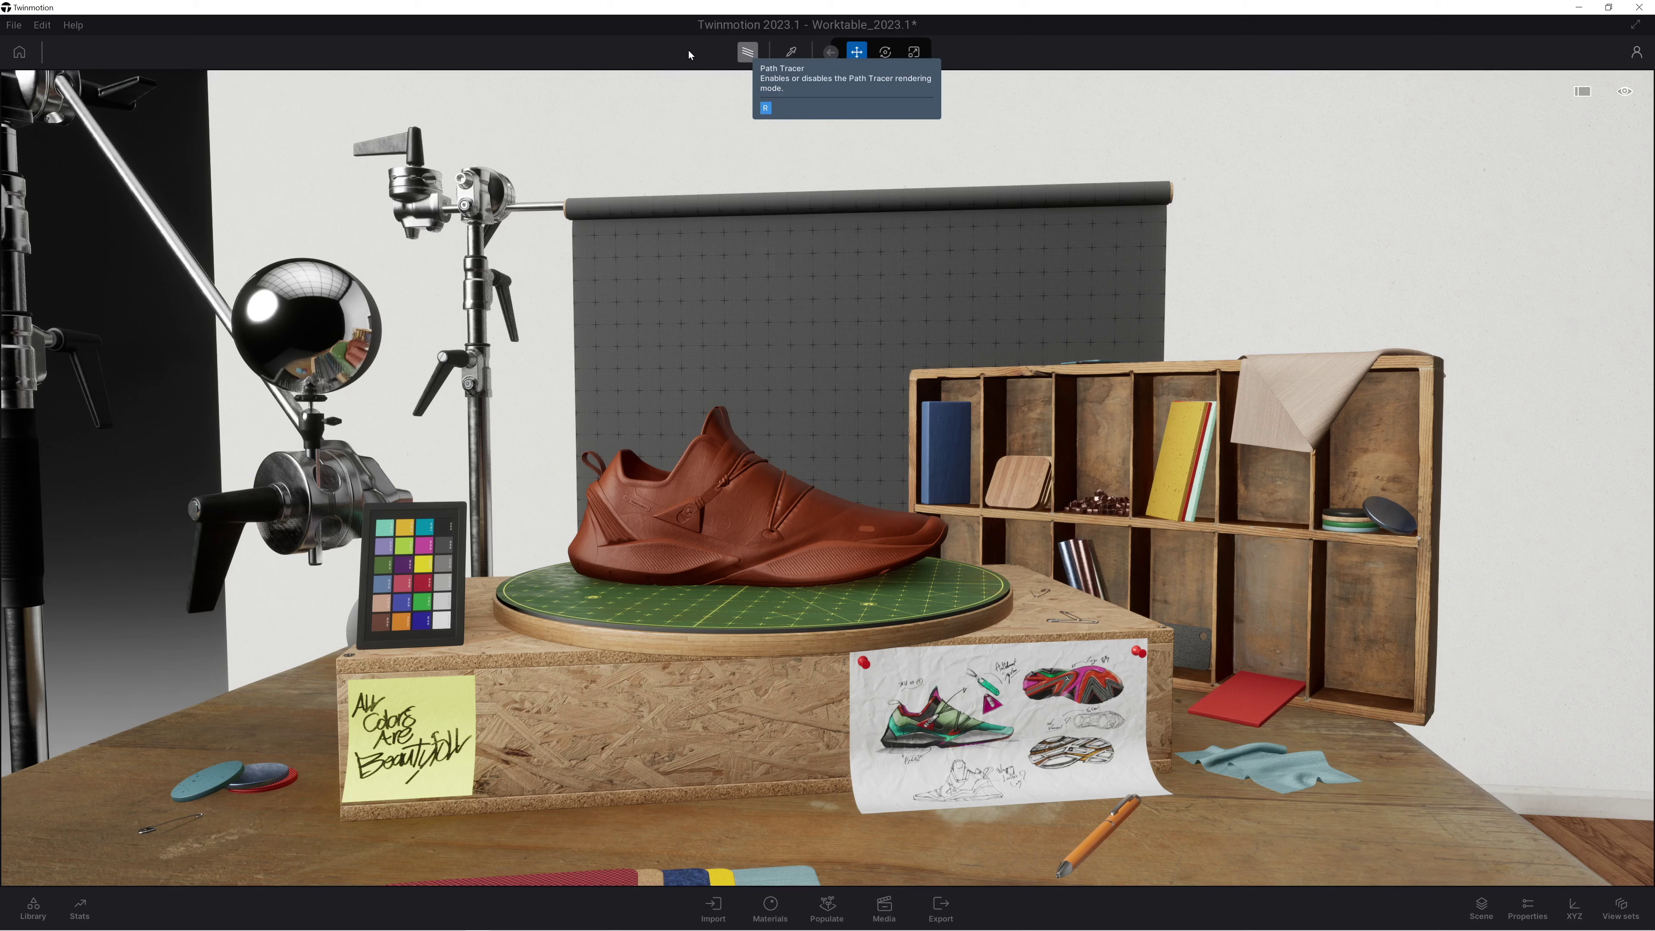
pyautogui.click(747, 51)
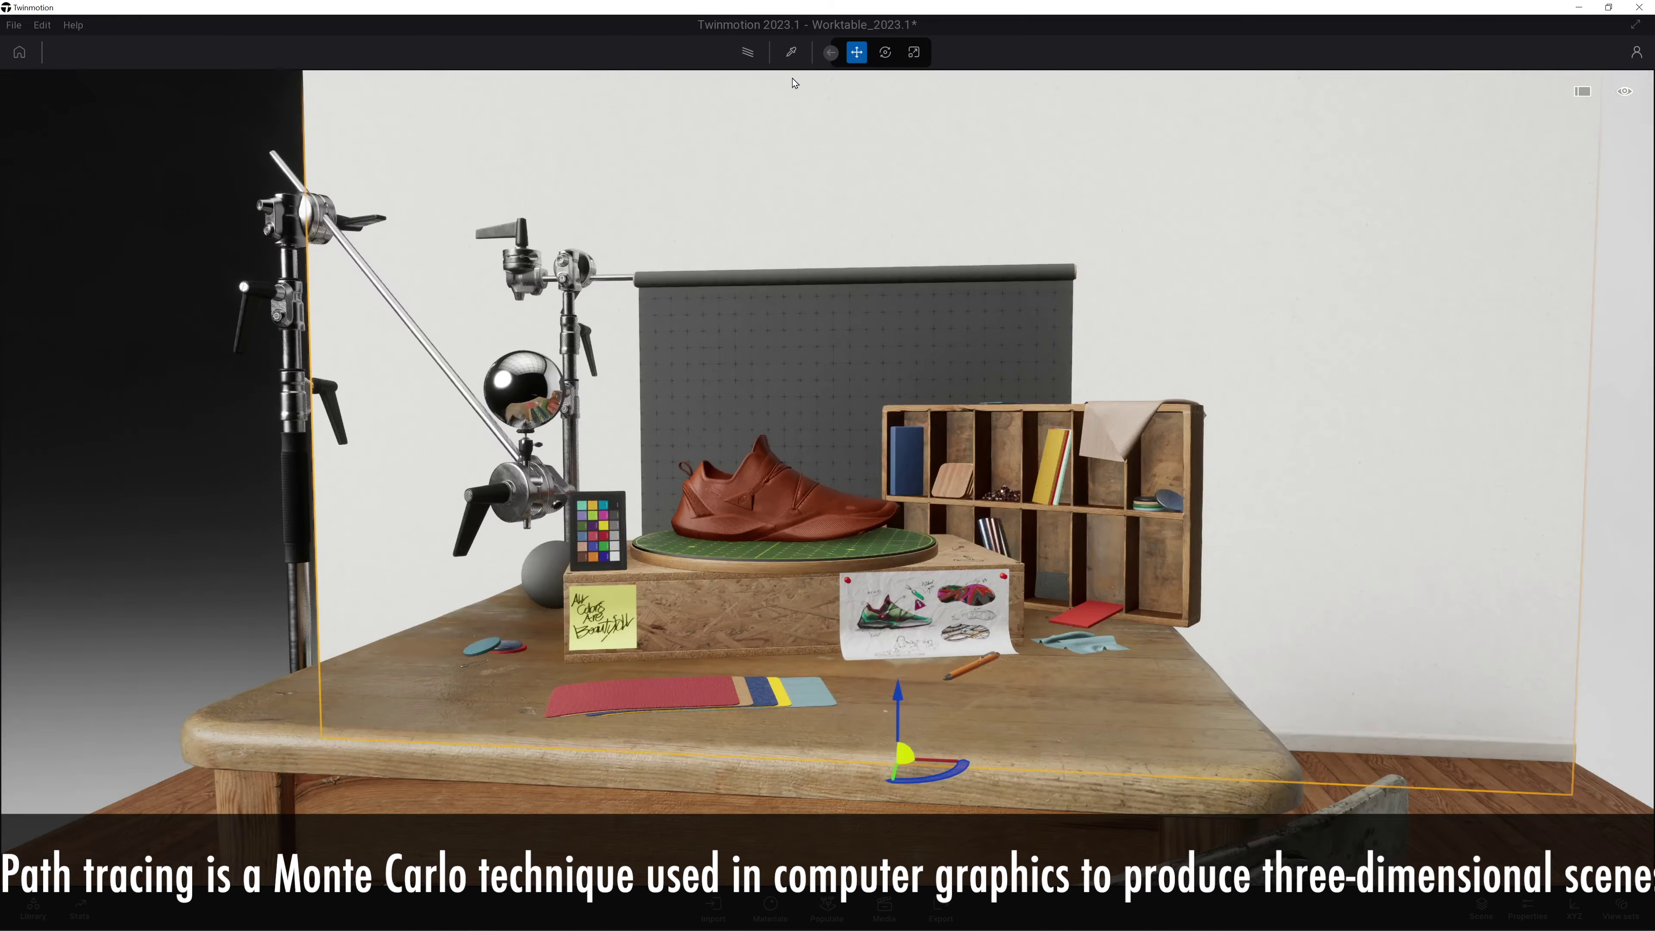
# - Enable the Path Tracer in the viewport and set its quality to Low
pyautogui.click(747, 52)
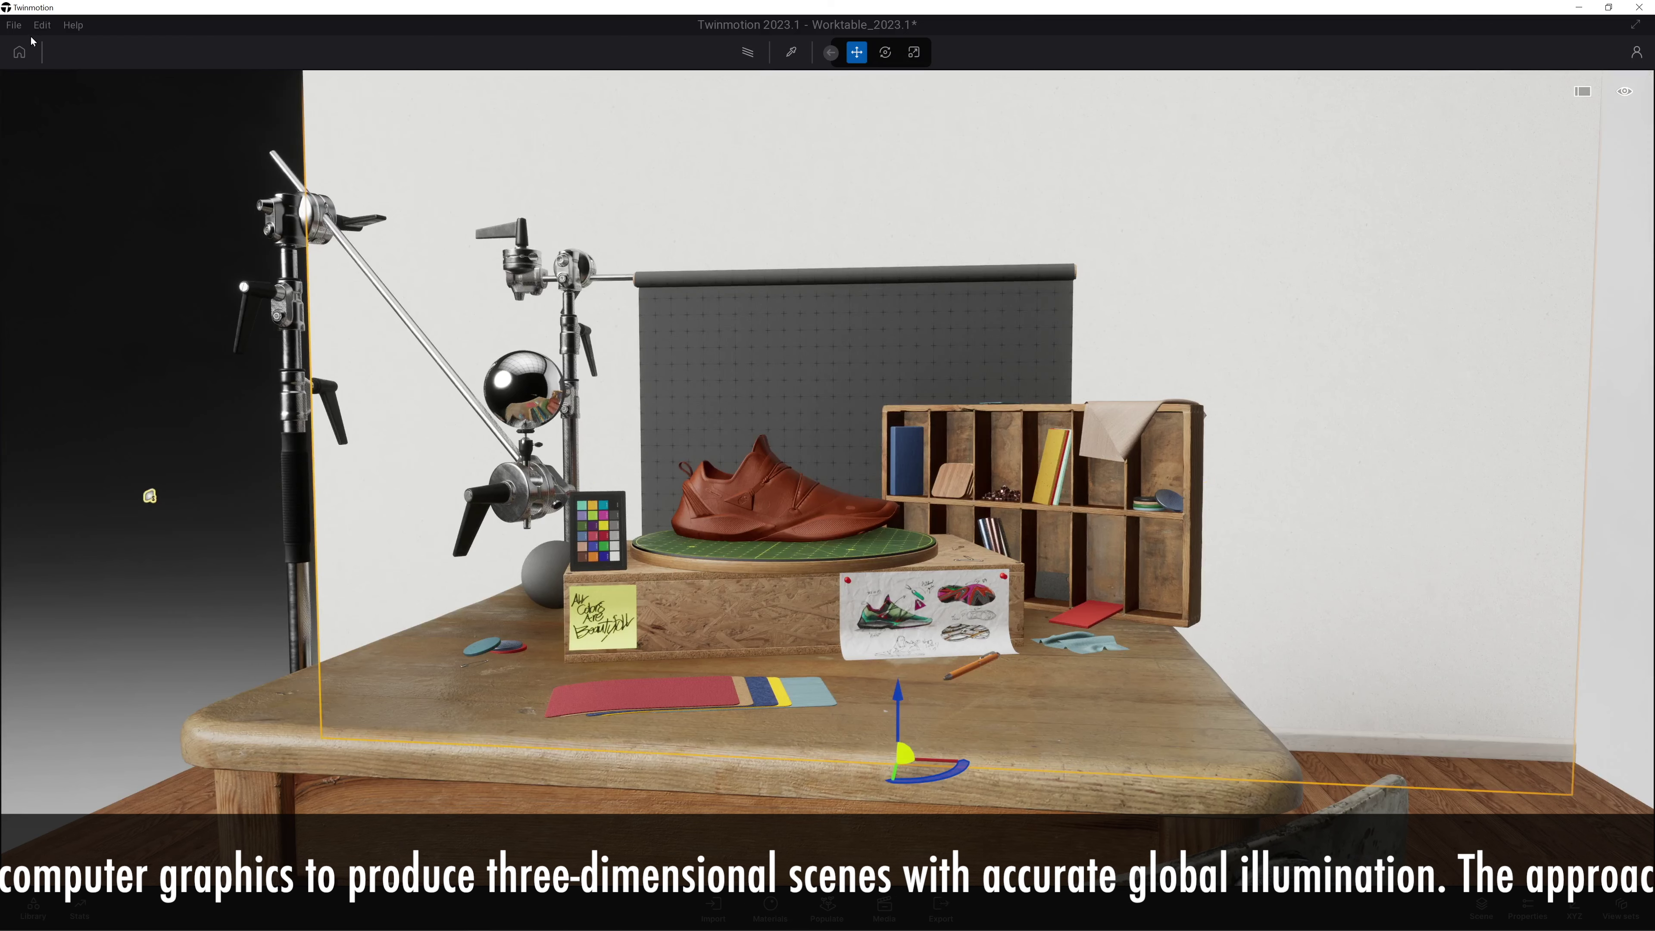
pyautogui.click(749, 54)
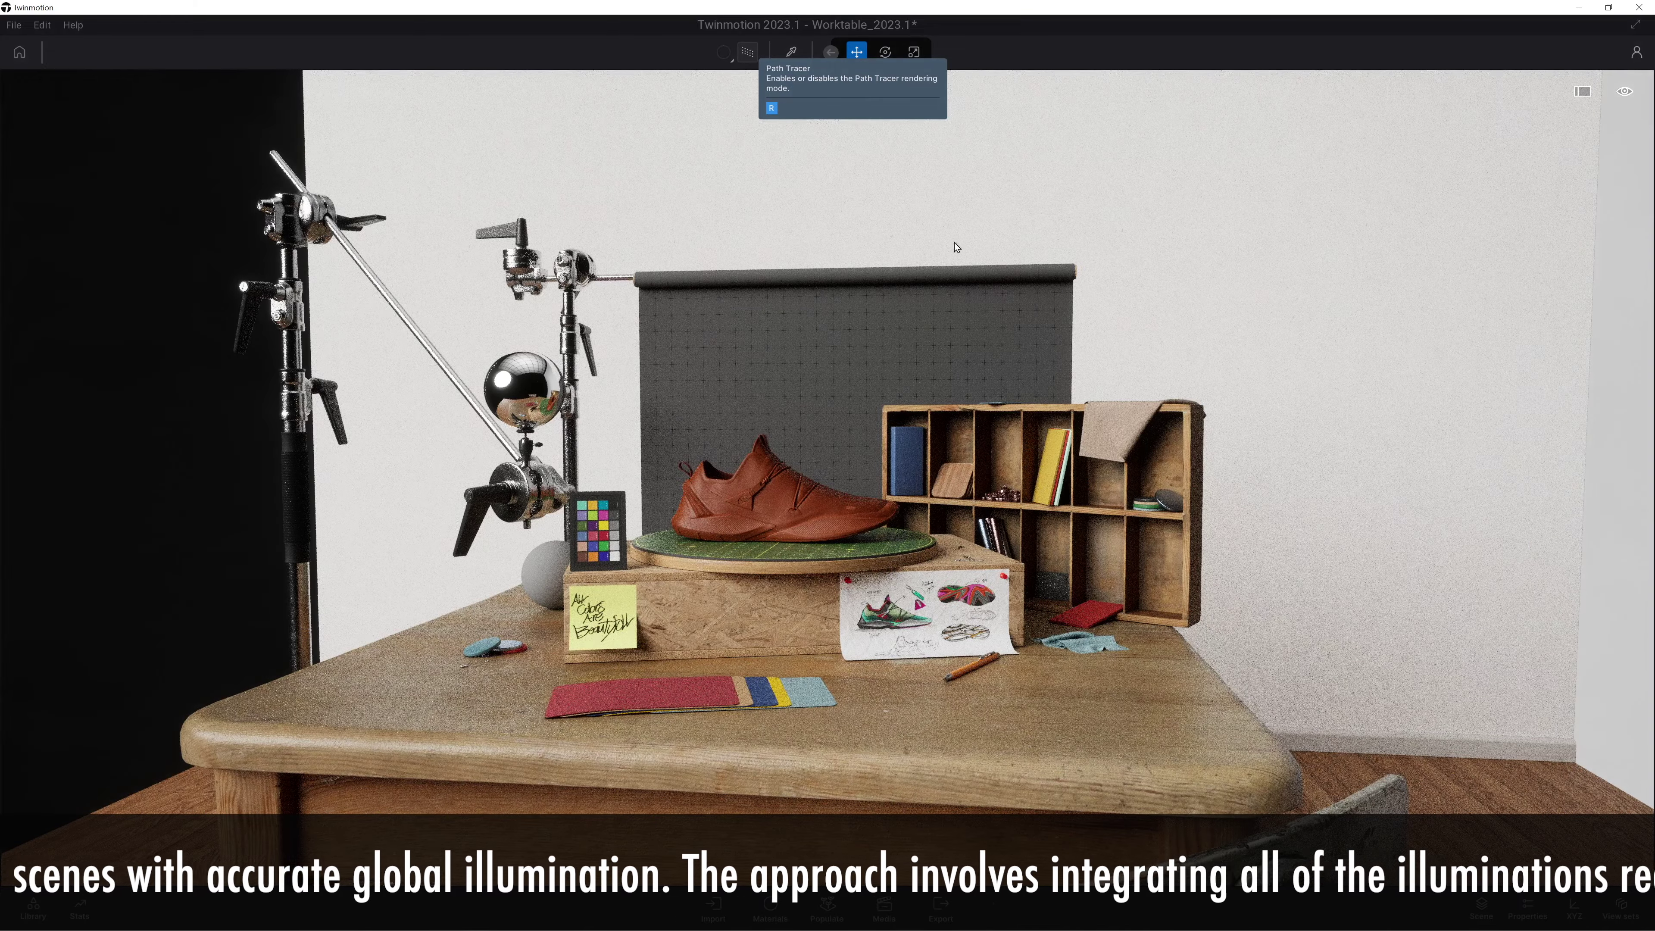
pyautogui.click(728, 58)
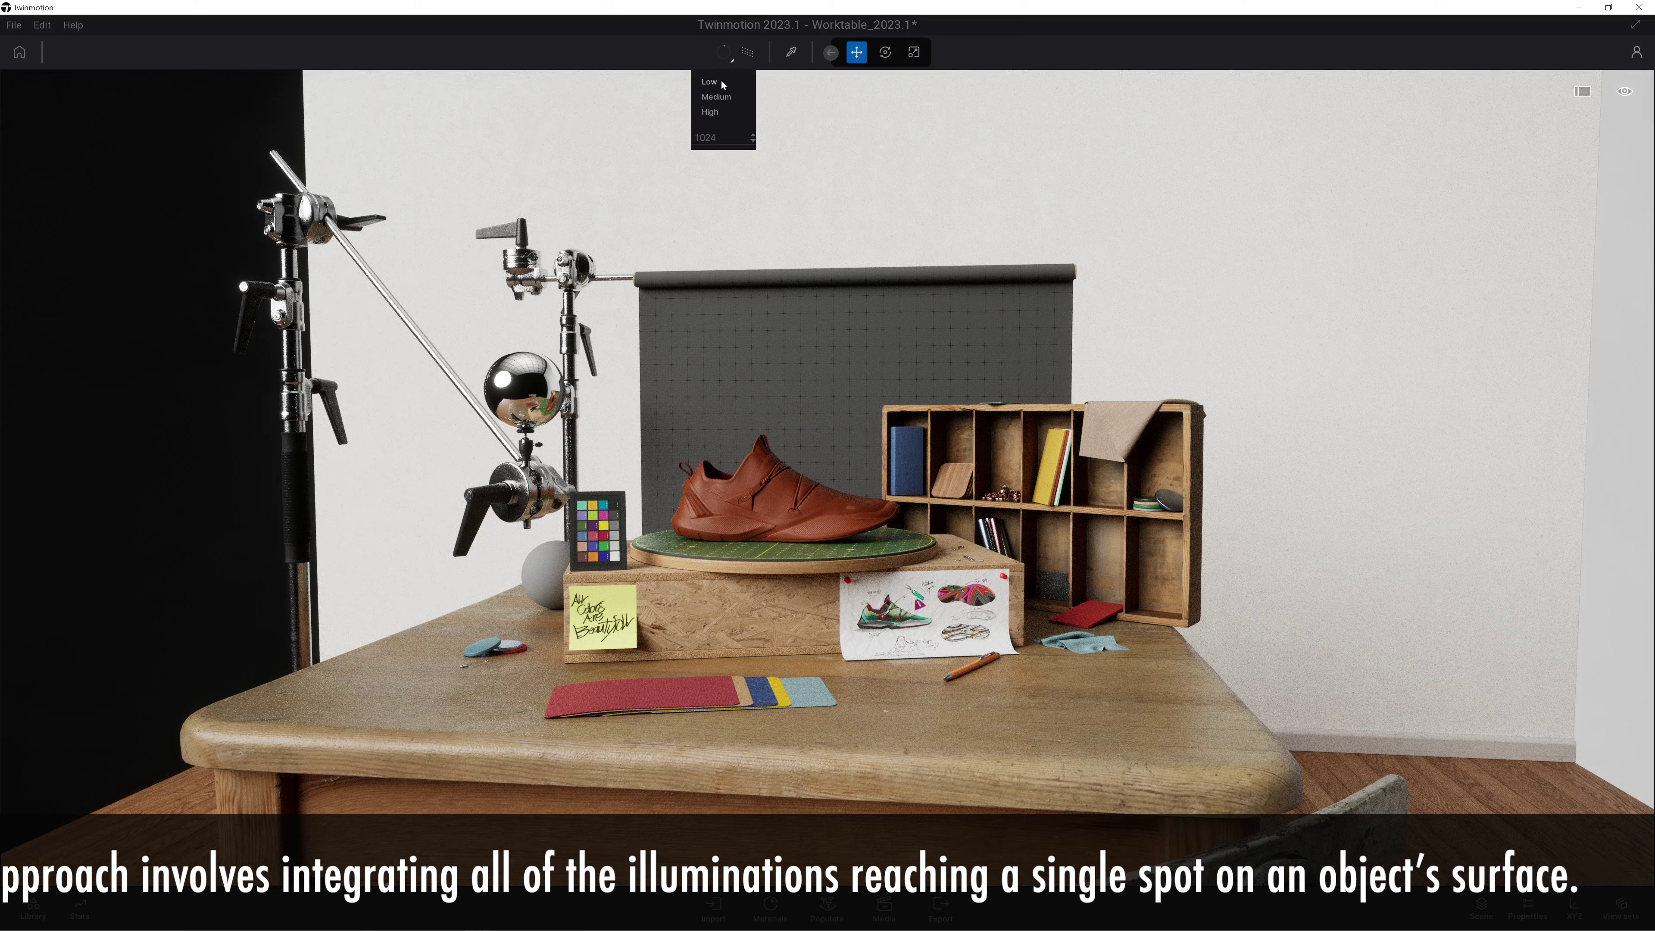
pyautogui.click(710, 82)
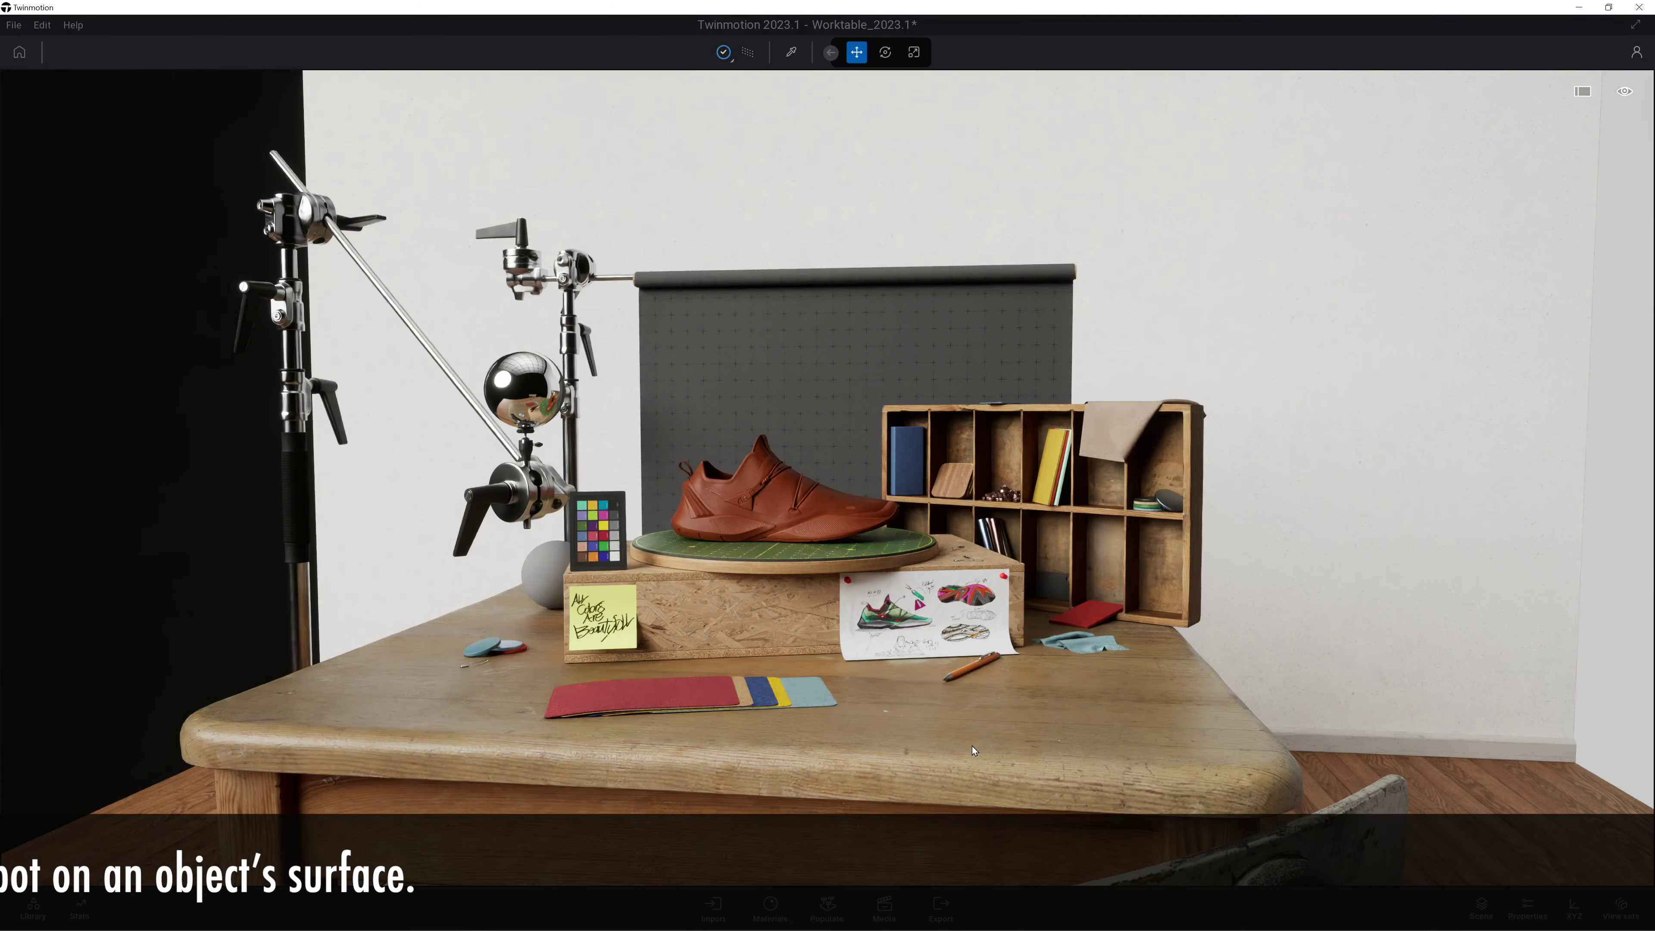
# - Move the camera in closer to frame the sneaker on the worktable
pyautogui.scroll(4, 950, 721)
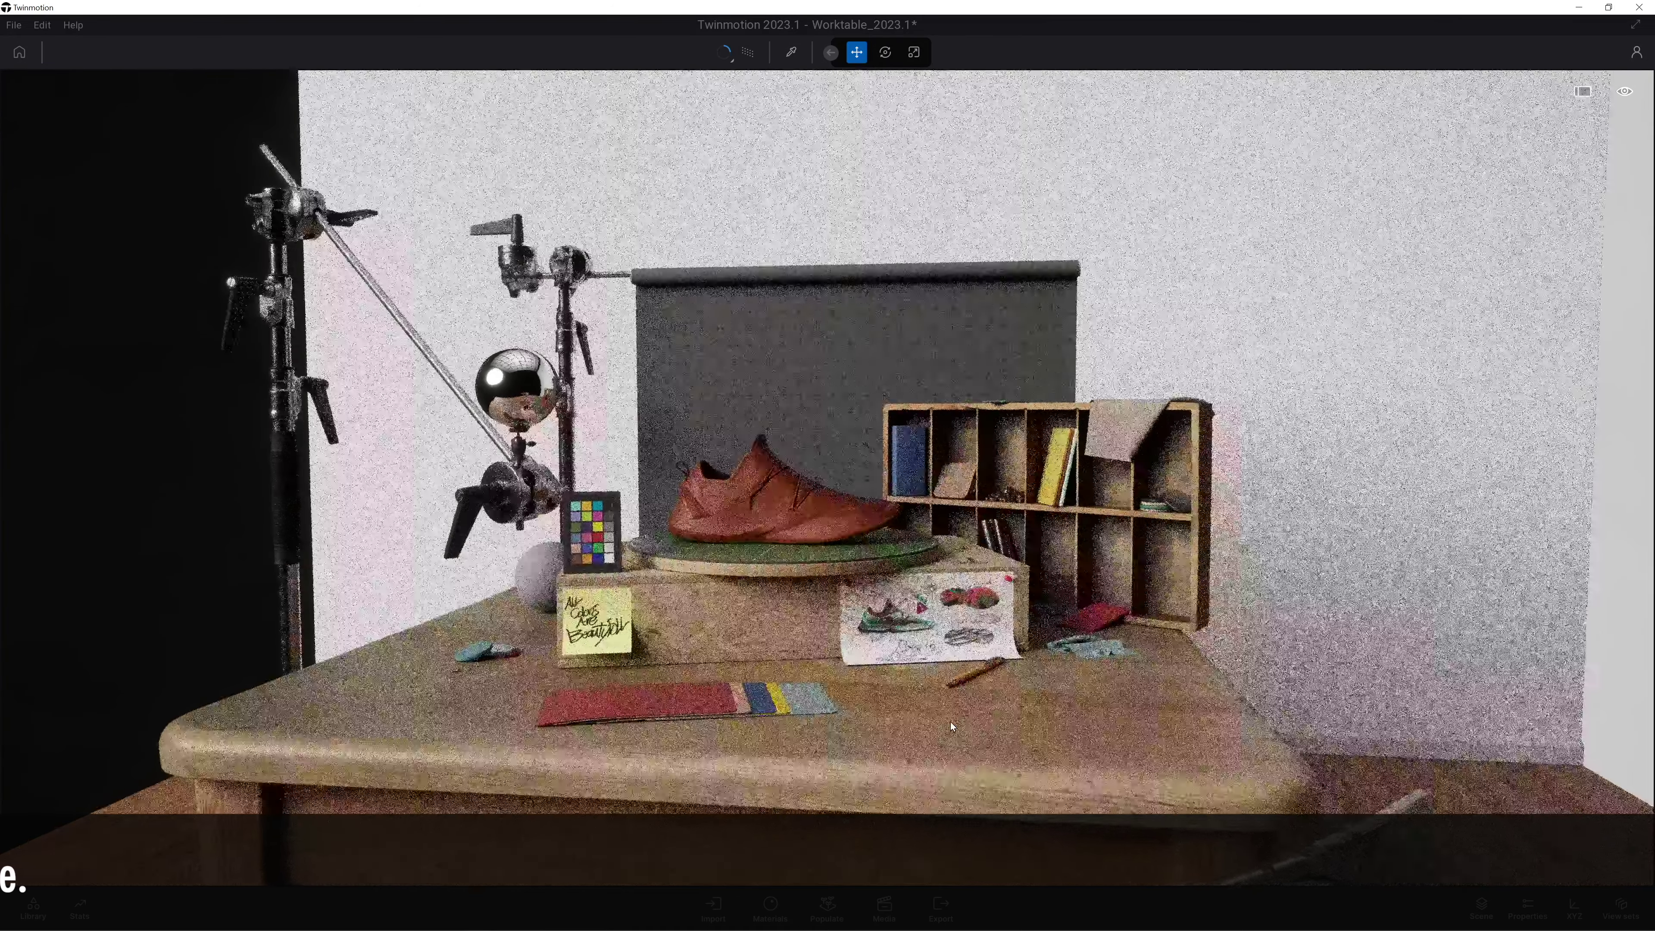
pyautogui.press('w')
pyautogui.press('d')
pyautogui.moveTo(1093, 677)
pyautogui.mouseDown(button='right')
pyautogui.moveTo(1043, 660)
pyautogui.moveTo(1034, 674)
pyautogui.moveTo(1088, 671)
pyautogui.mouseUp(button='right')
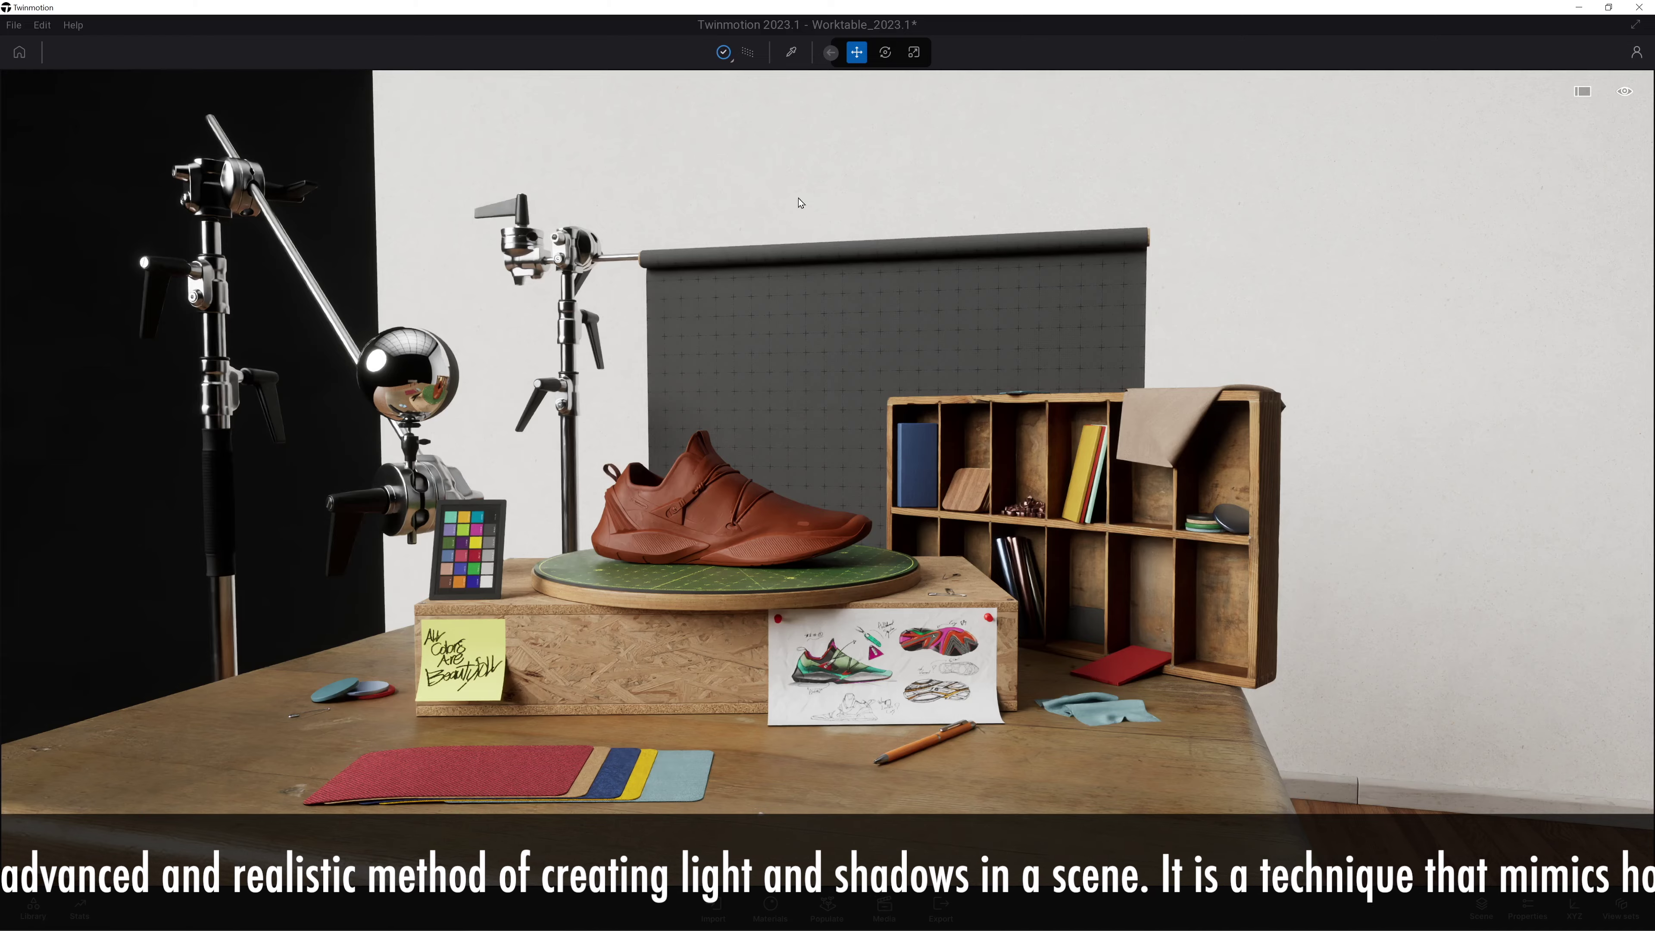
# - Raise the path tracer quality to the 32-sample setting
pyautogui.click(724, 53)
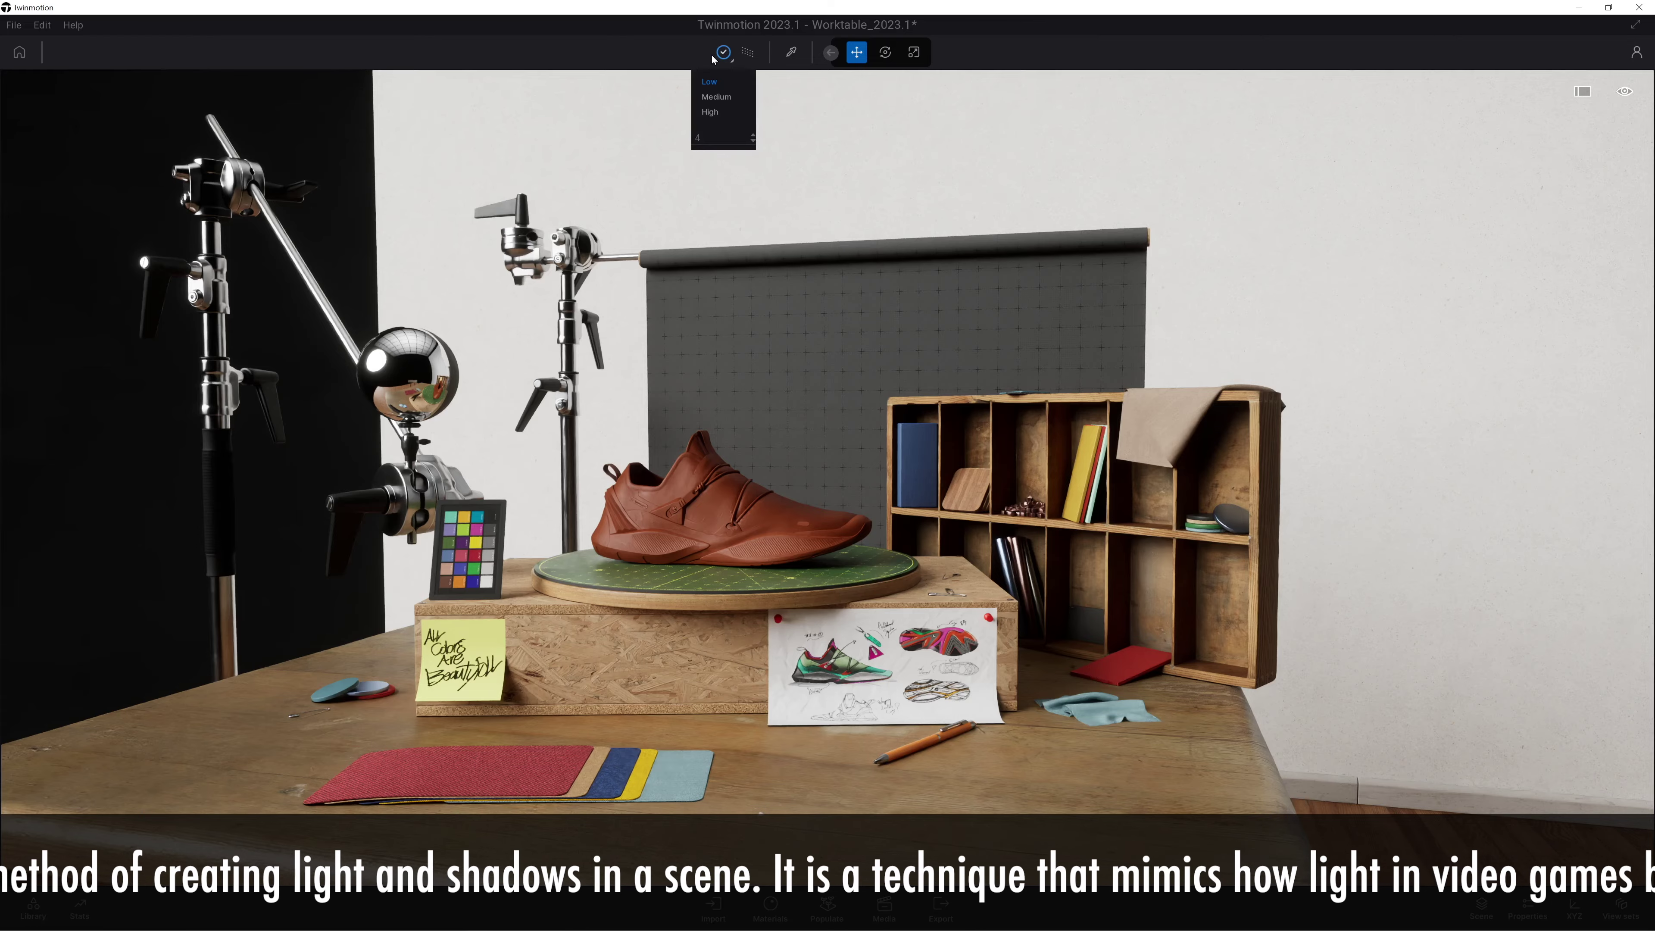
pyautogui.click(720, 93)
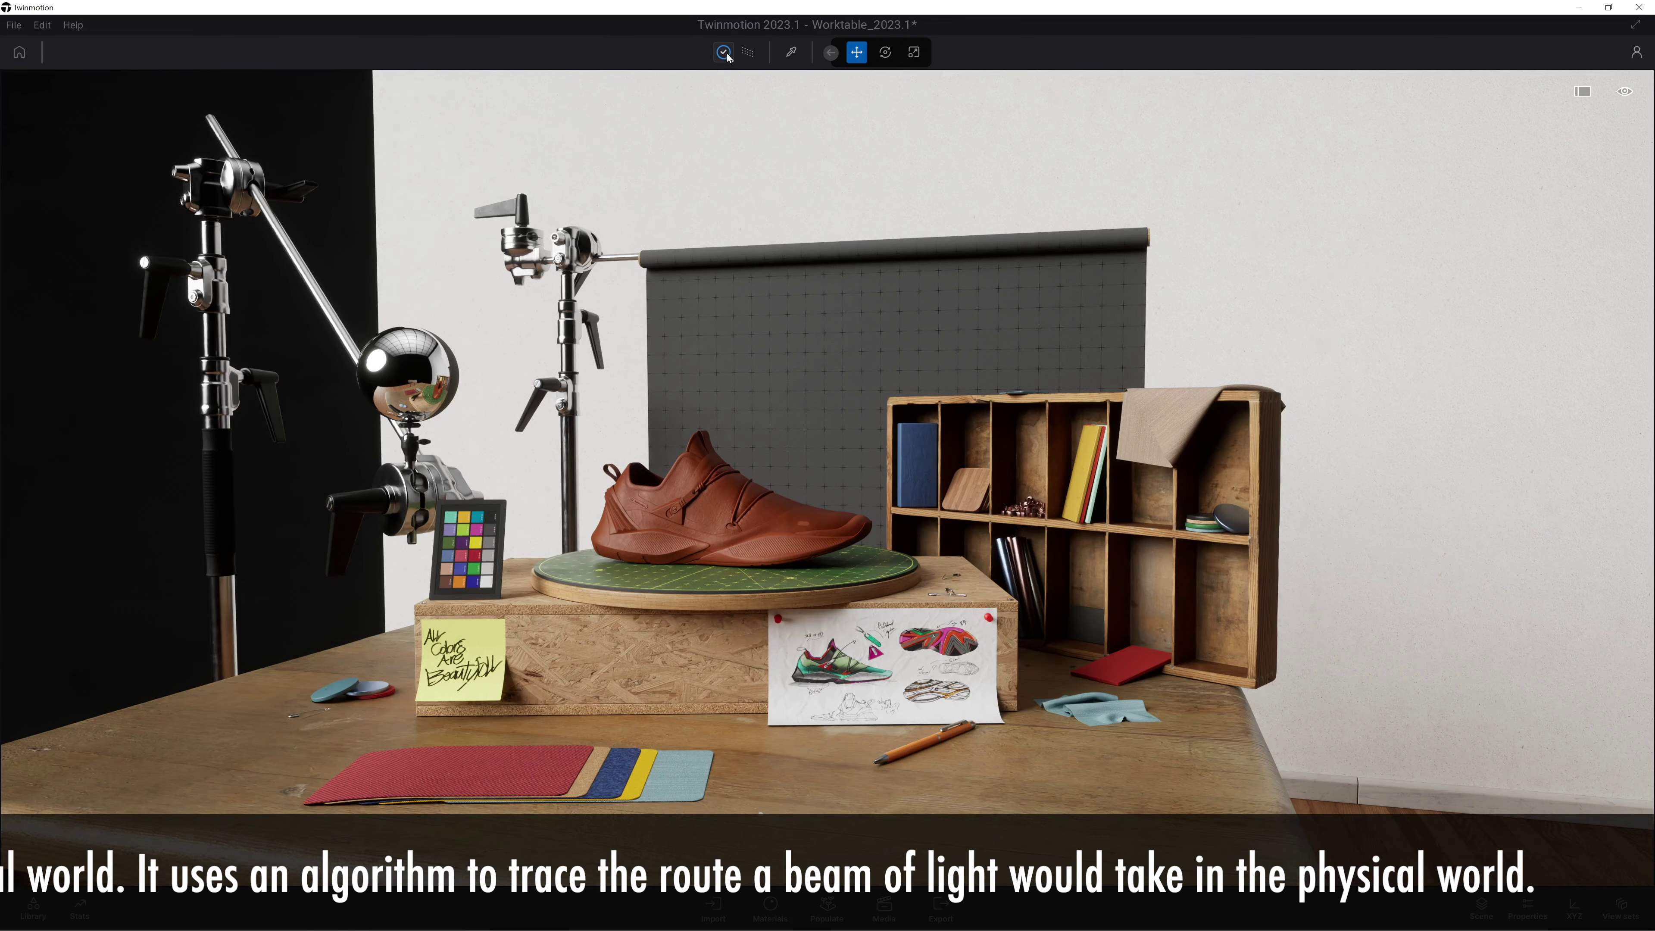
pyautogui.click(727, 52)
pyautogui.click(515, 51)
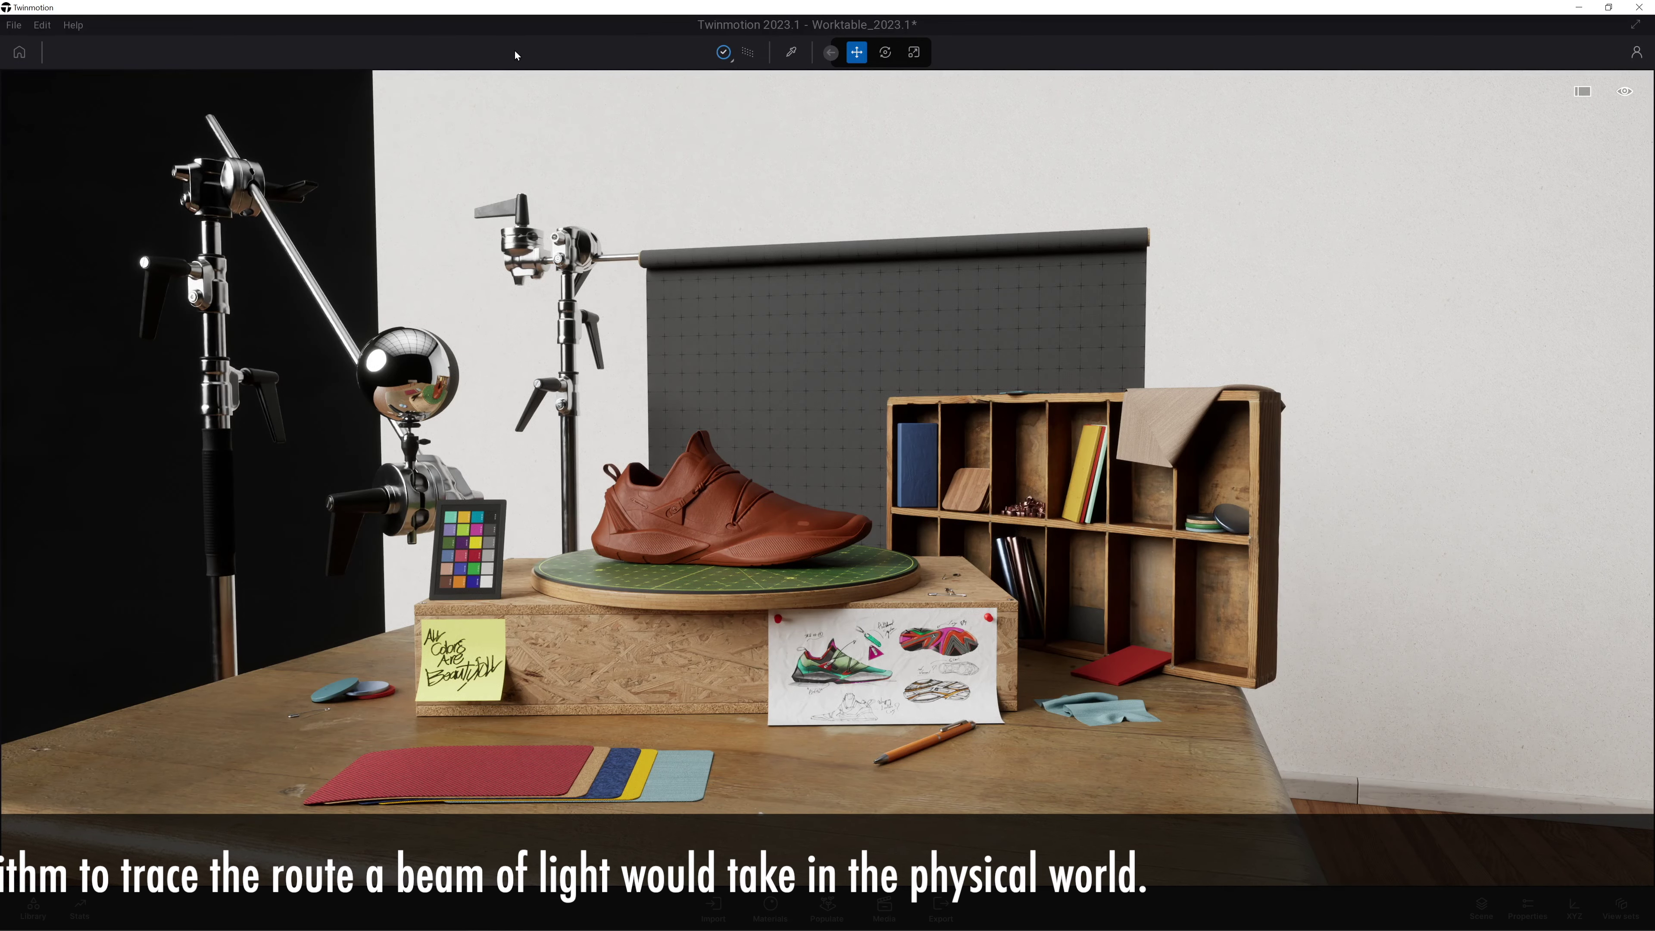
pyautogui.click(723, 52)
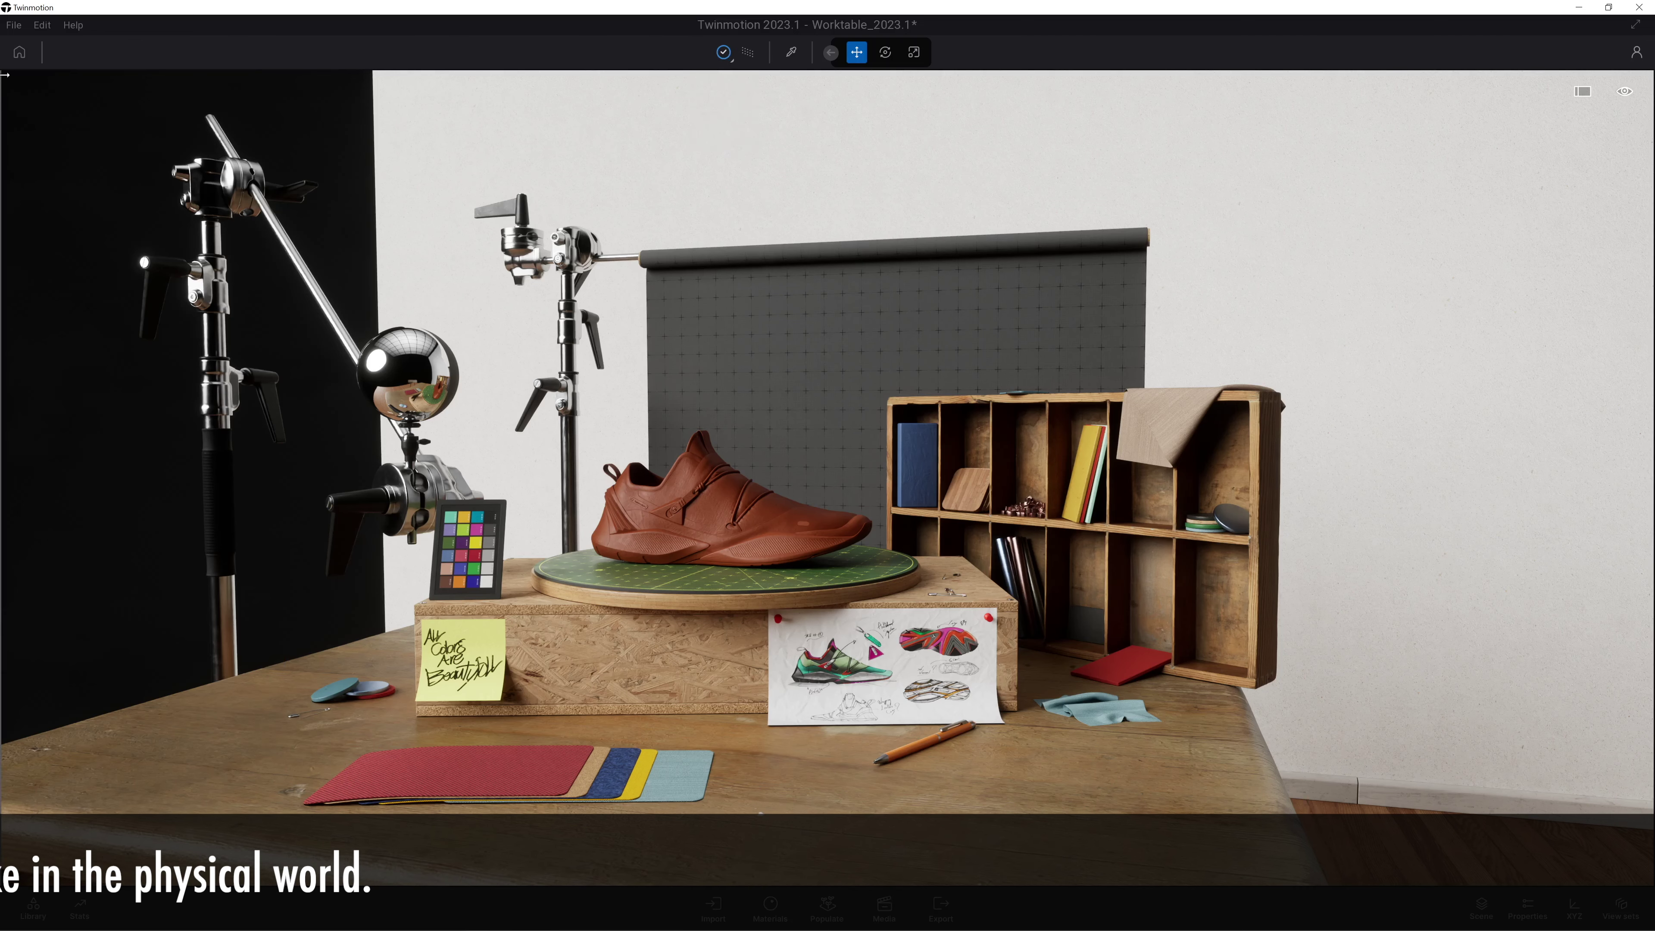
# - Apply the ULTRA preset with real-time and path tracer resolution scaling both at 50%
pyautogui.click(79, 909)
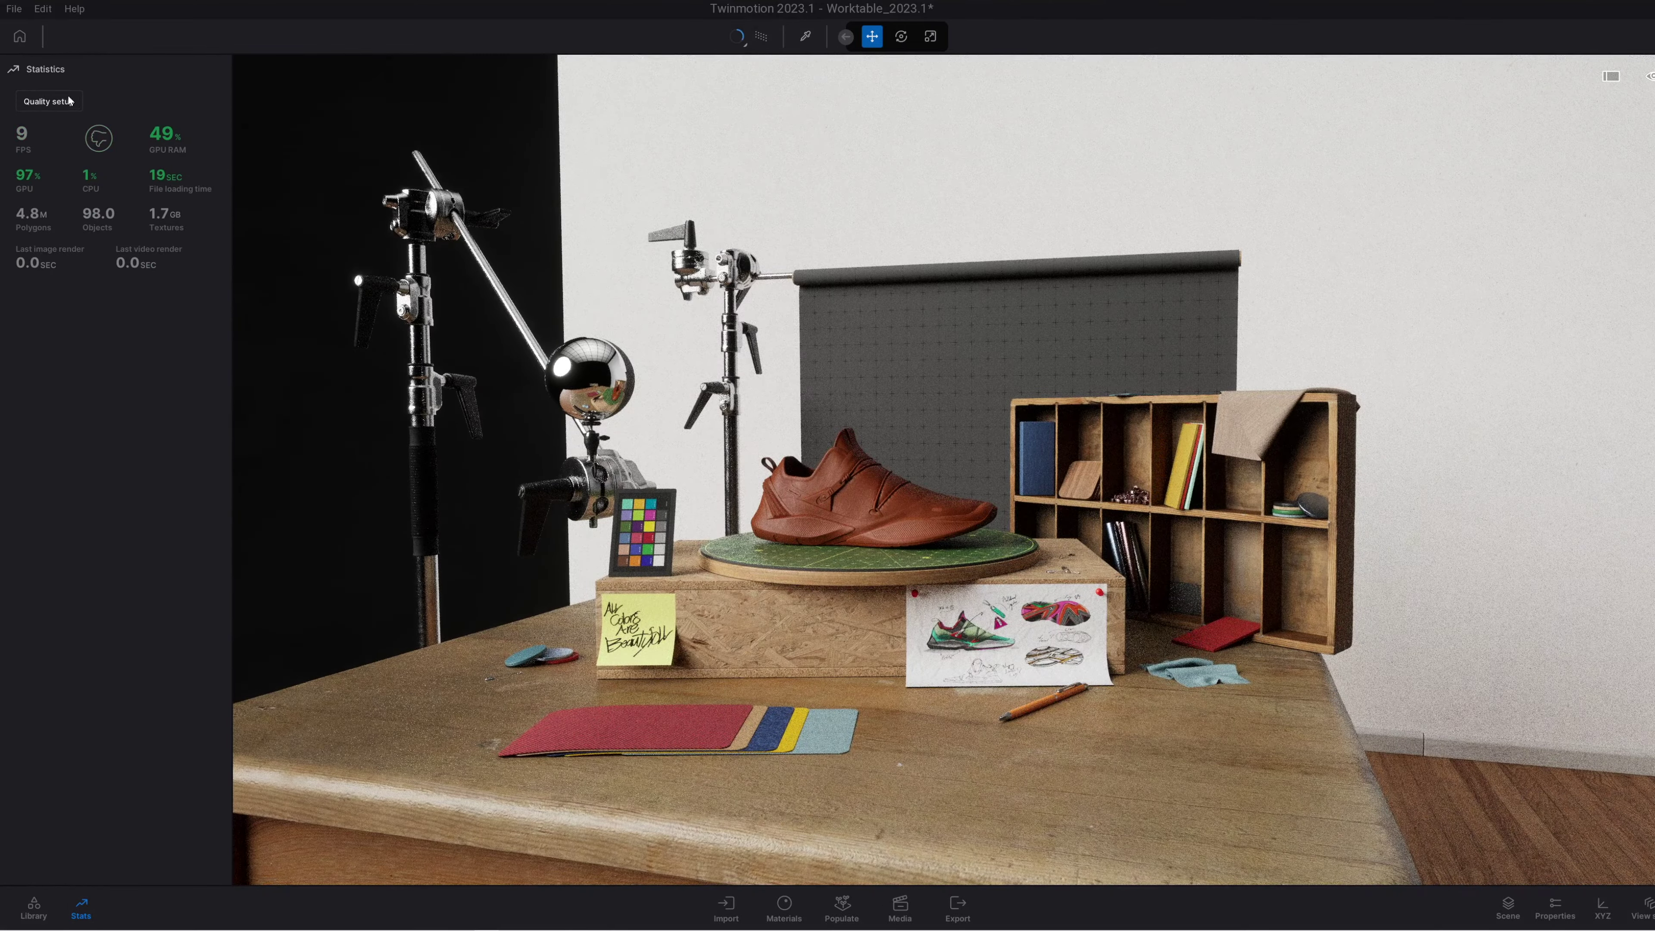
pyautogui.click(50, 102)
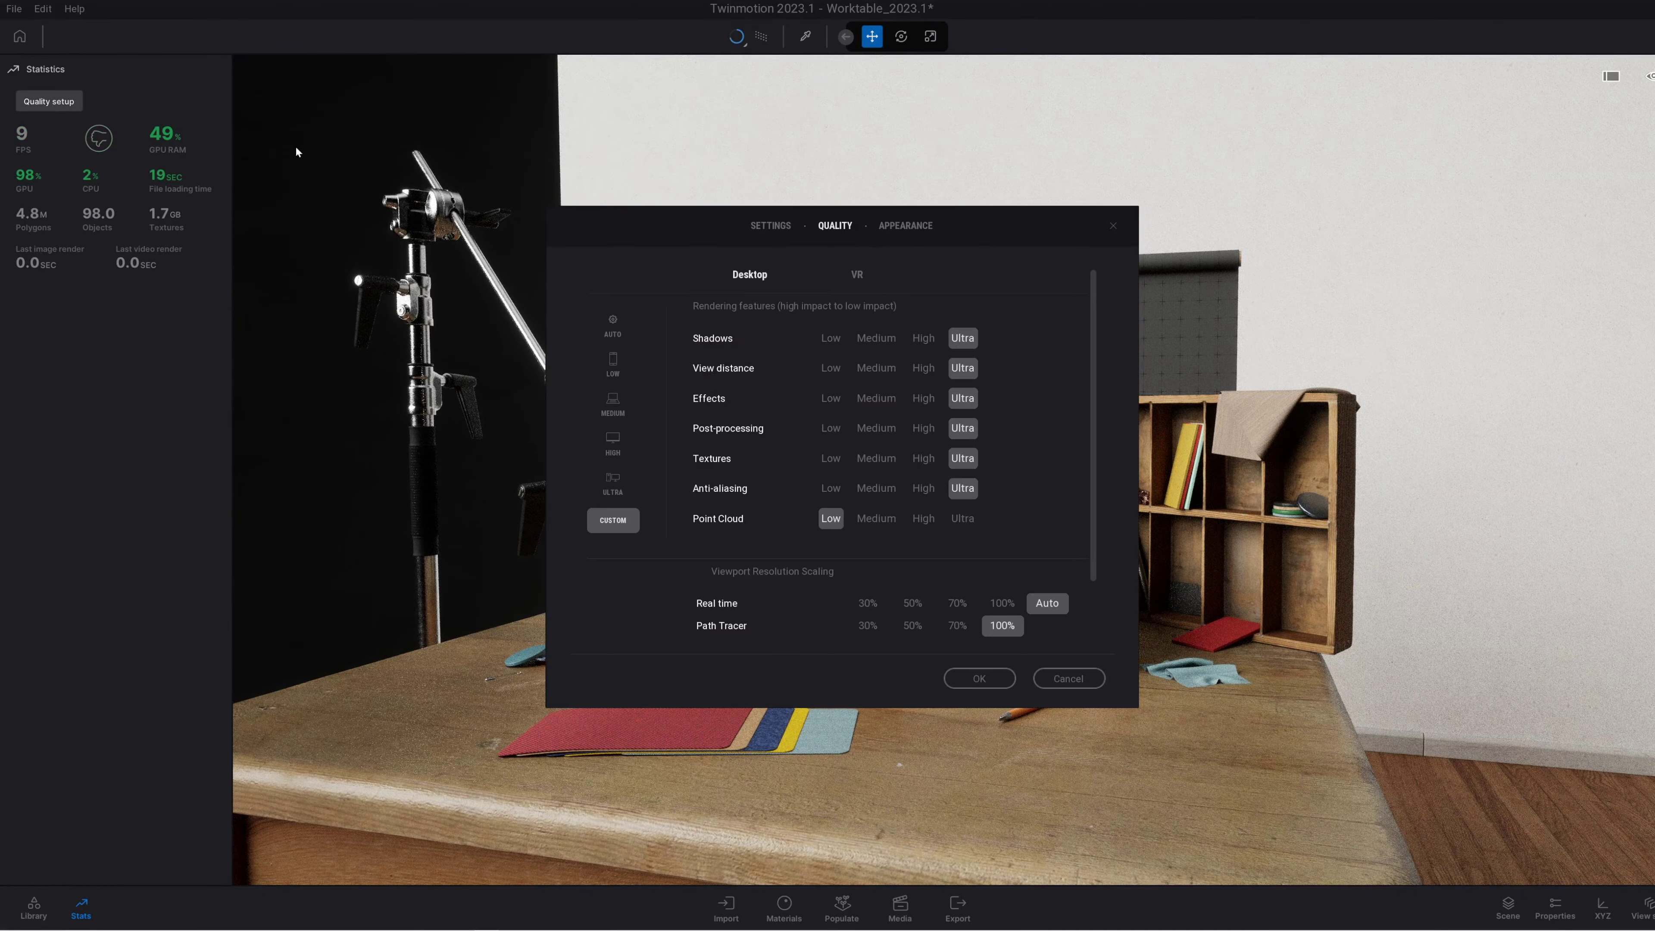
pyautogui.click(625, 492)
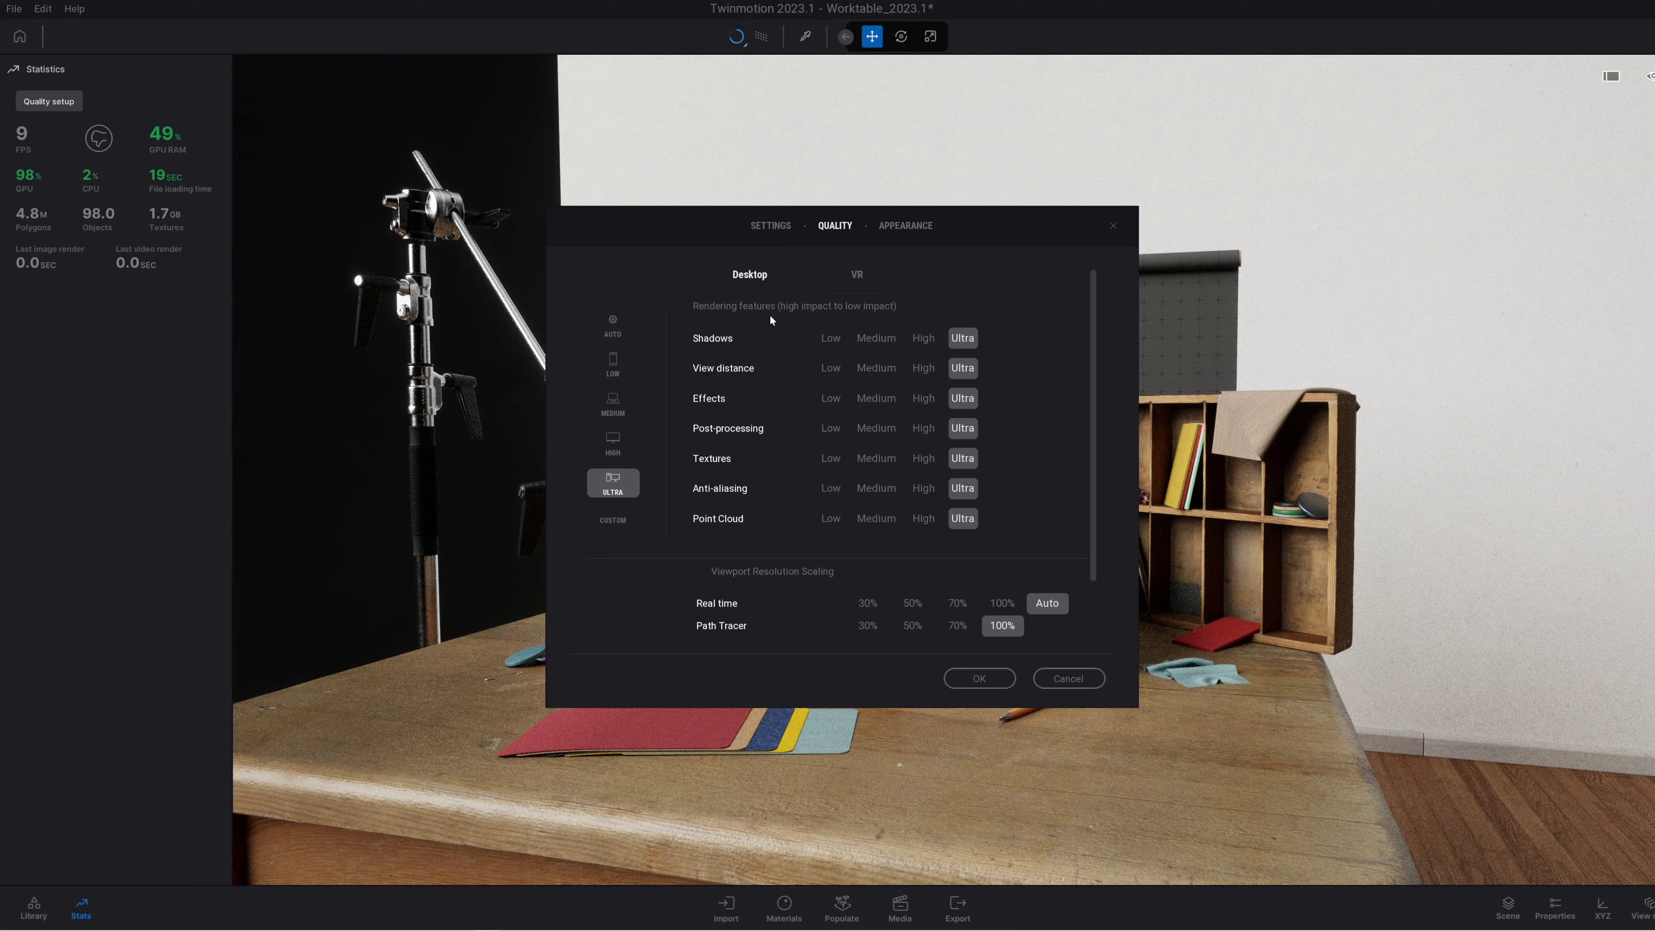
pyautogui.click(889, 230)
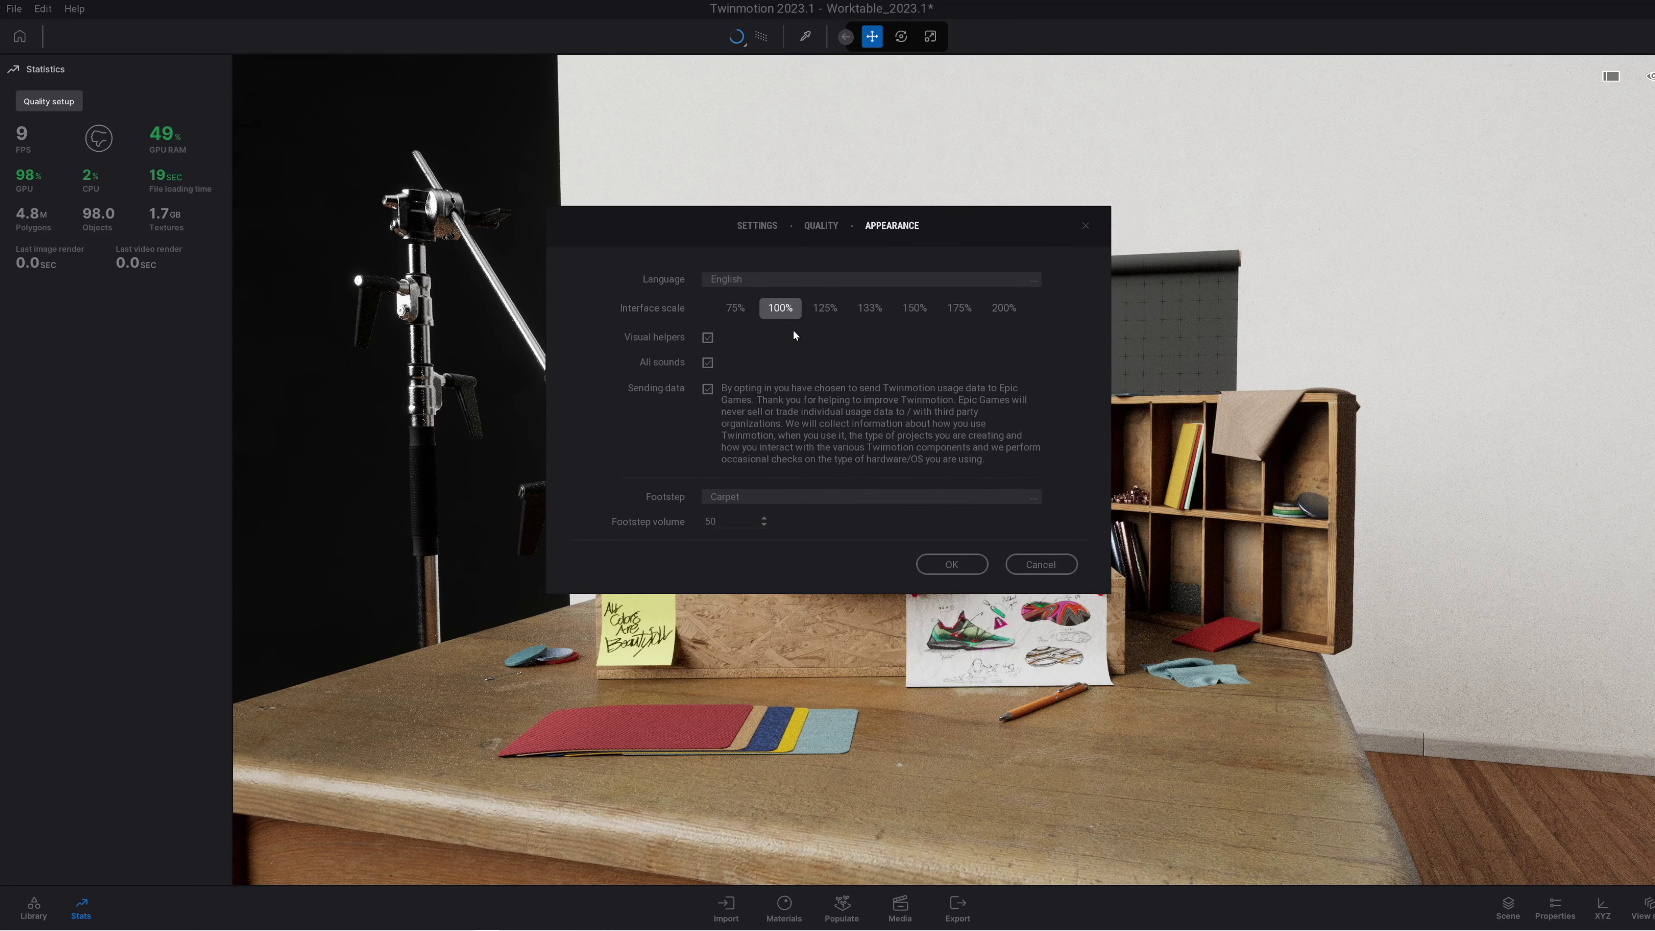
pyautogui.click(817, 227)
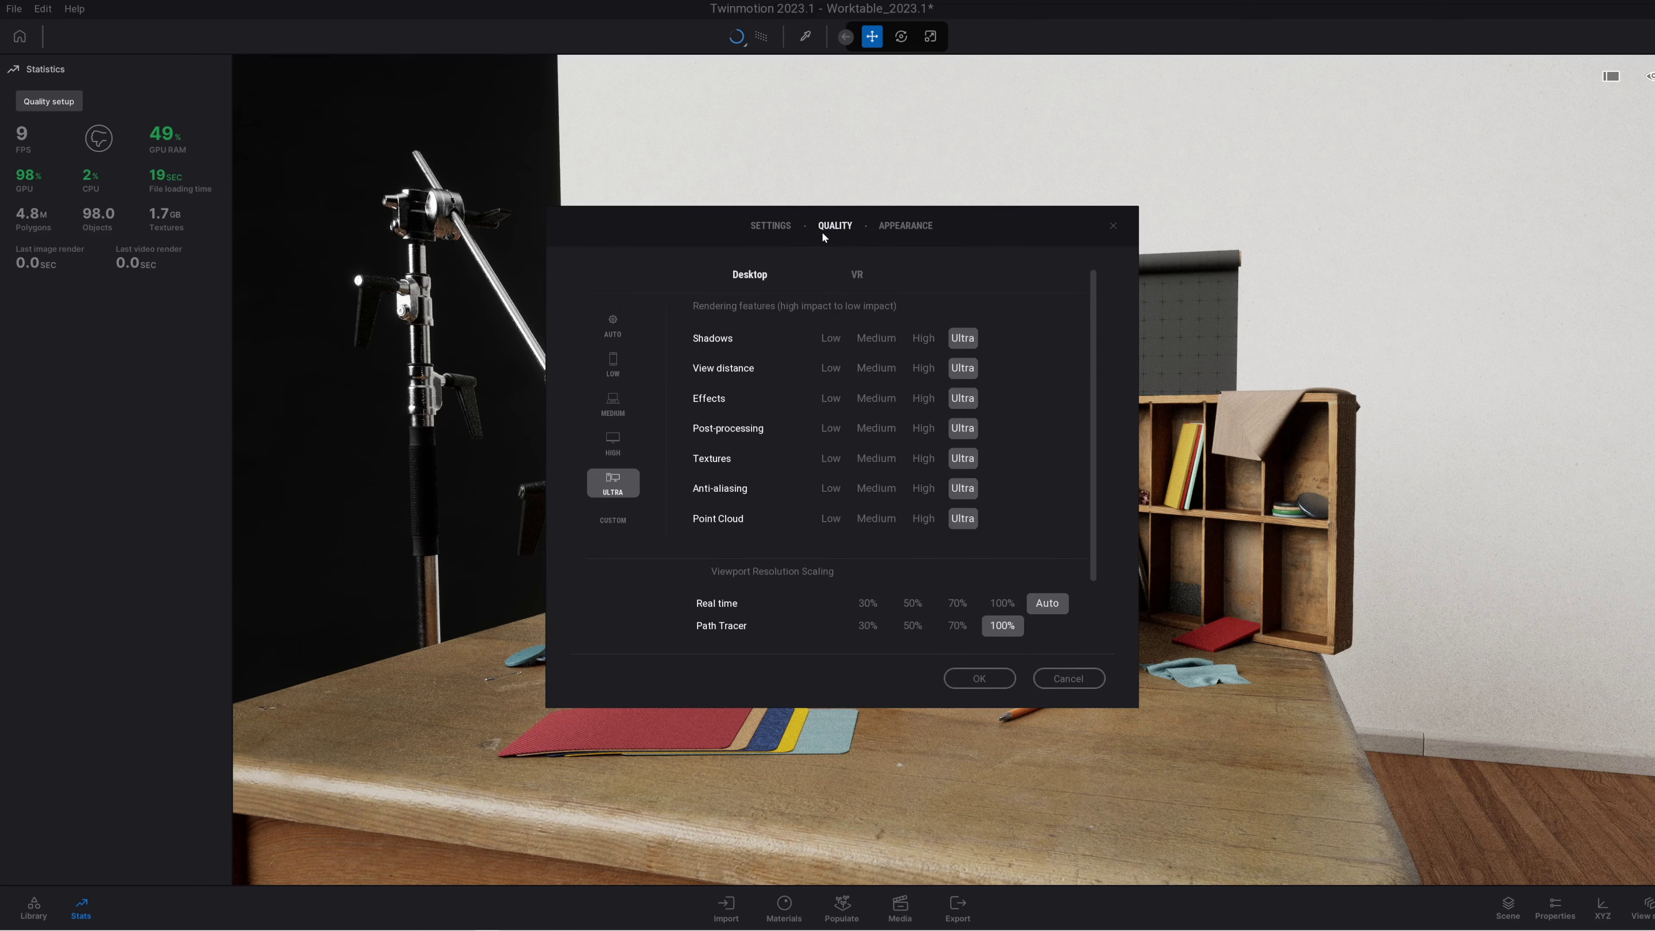
pyautogui.click(914, 623)
pyautogui.click(912, 603)
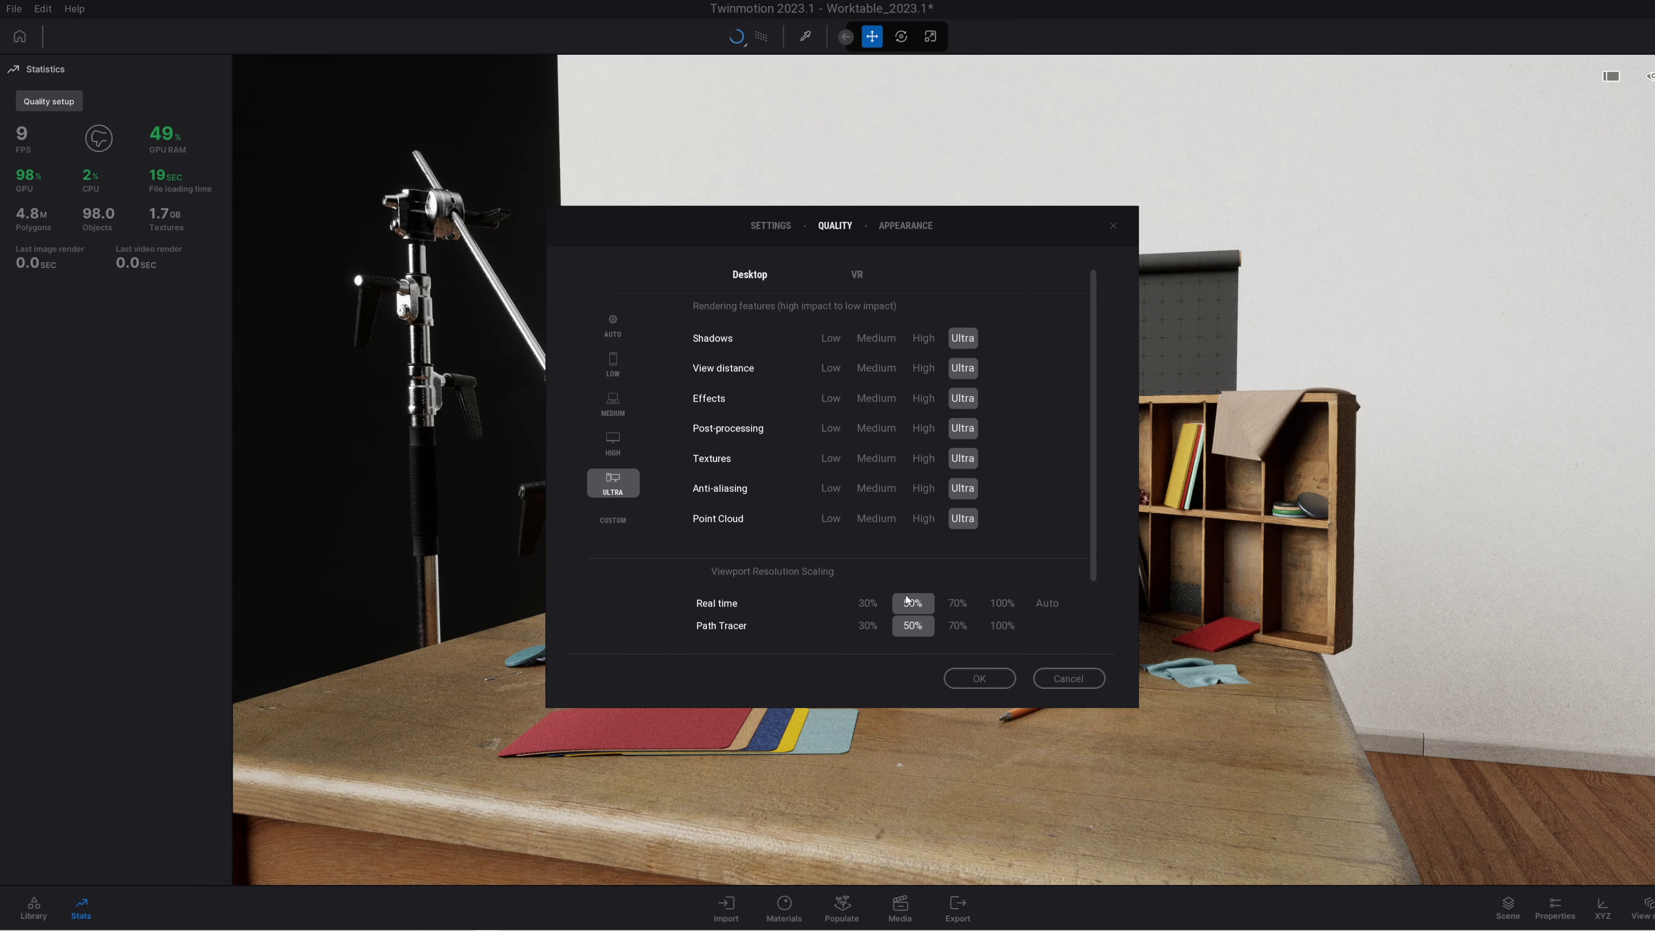
pyautogui.click(979, 678)
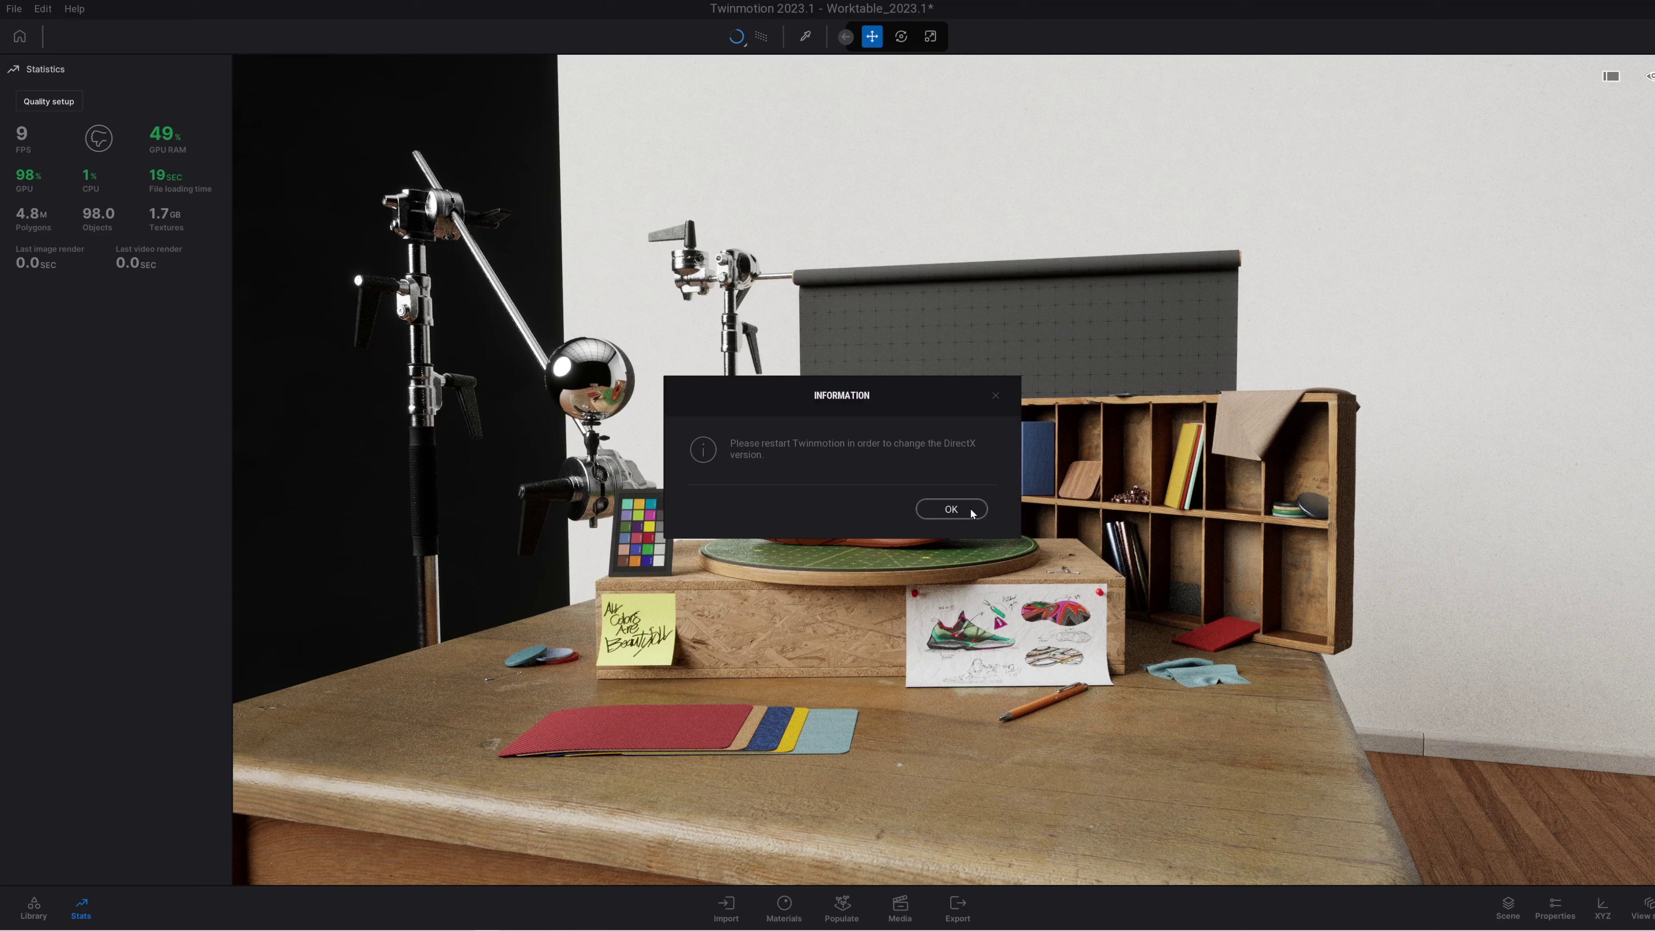
pyautogui.click(995, 397)
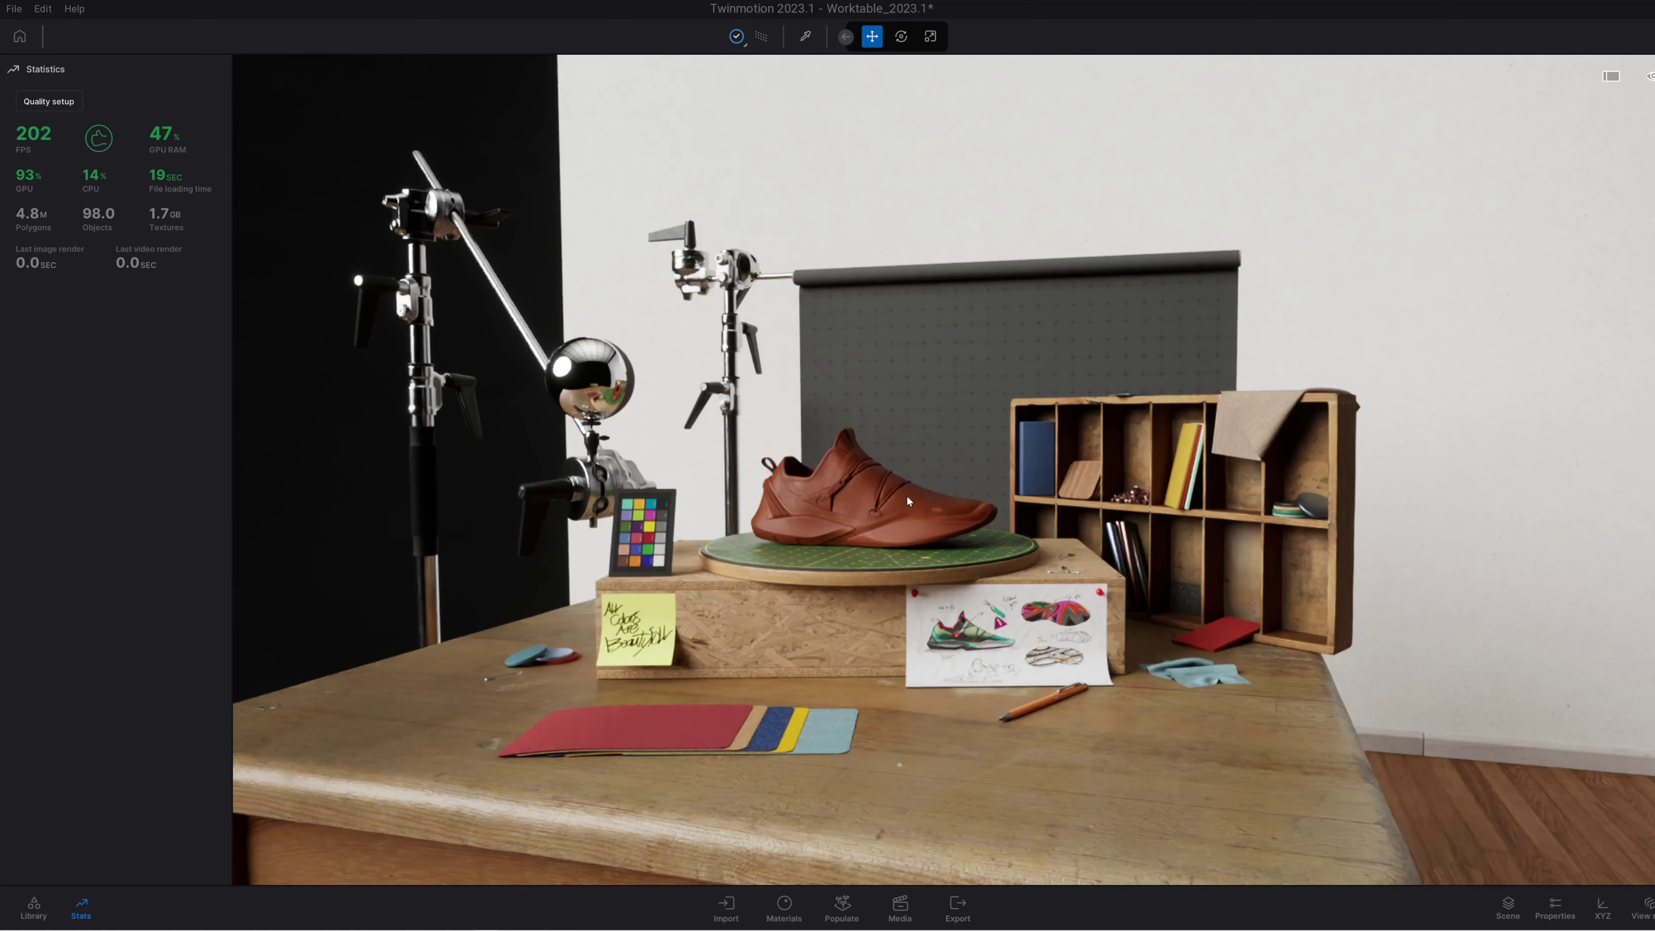
# - Raise real-time and path tracer resolution scaling to 70% and confirm
pyautogui.click(49, 101)
pyautogui.click(954, 605)
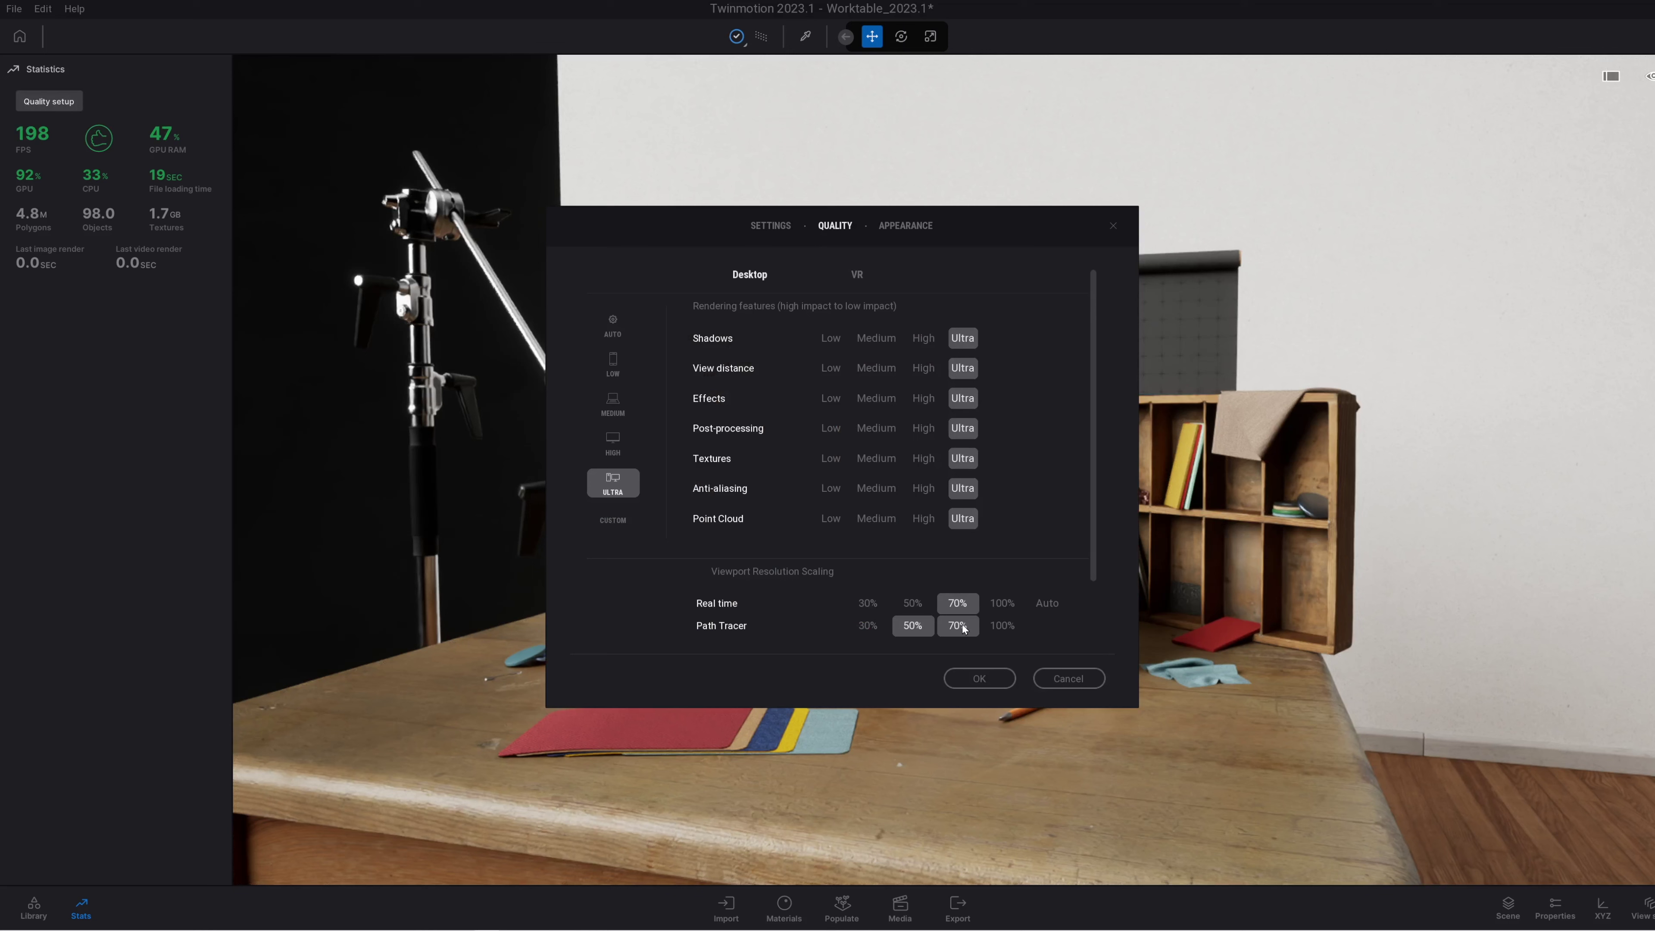
pyautogui.click(958, 625)
pyautogui.click(979, 680)
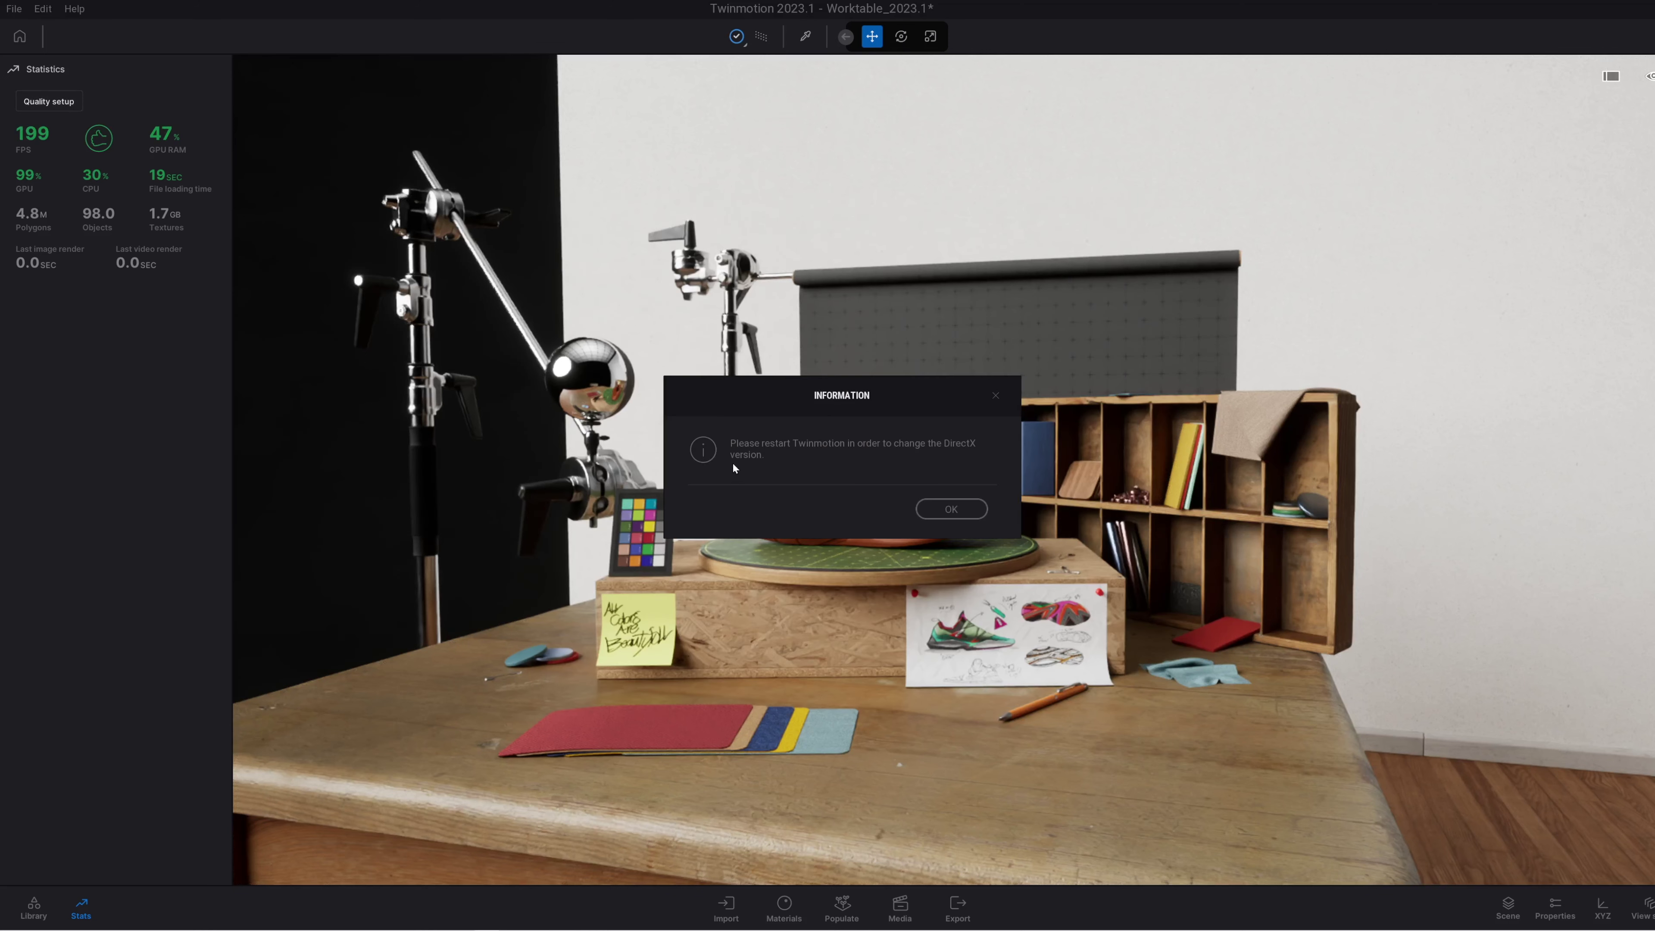
pyautogui.click(967, 509)
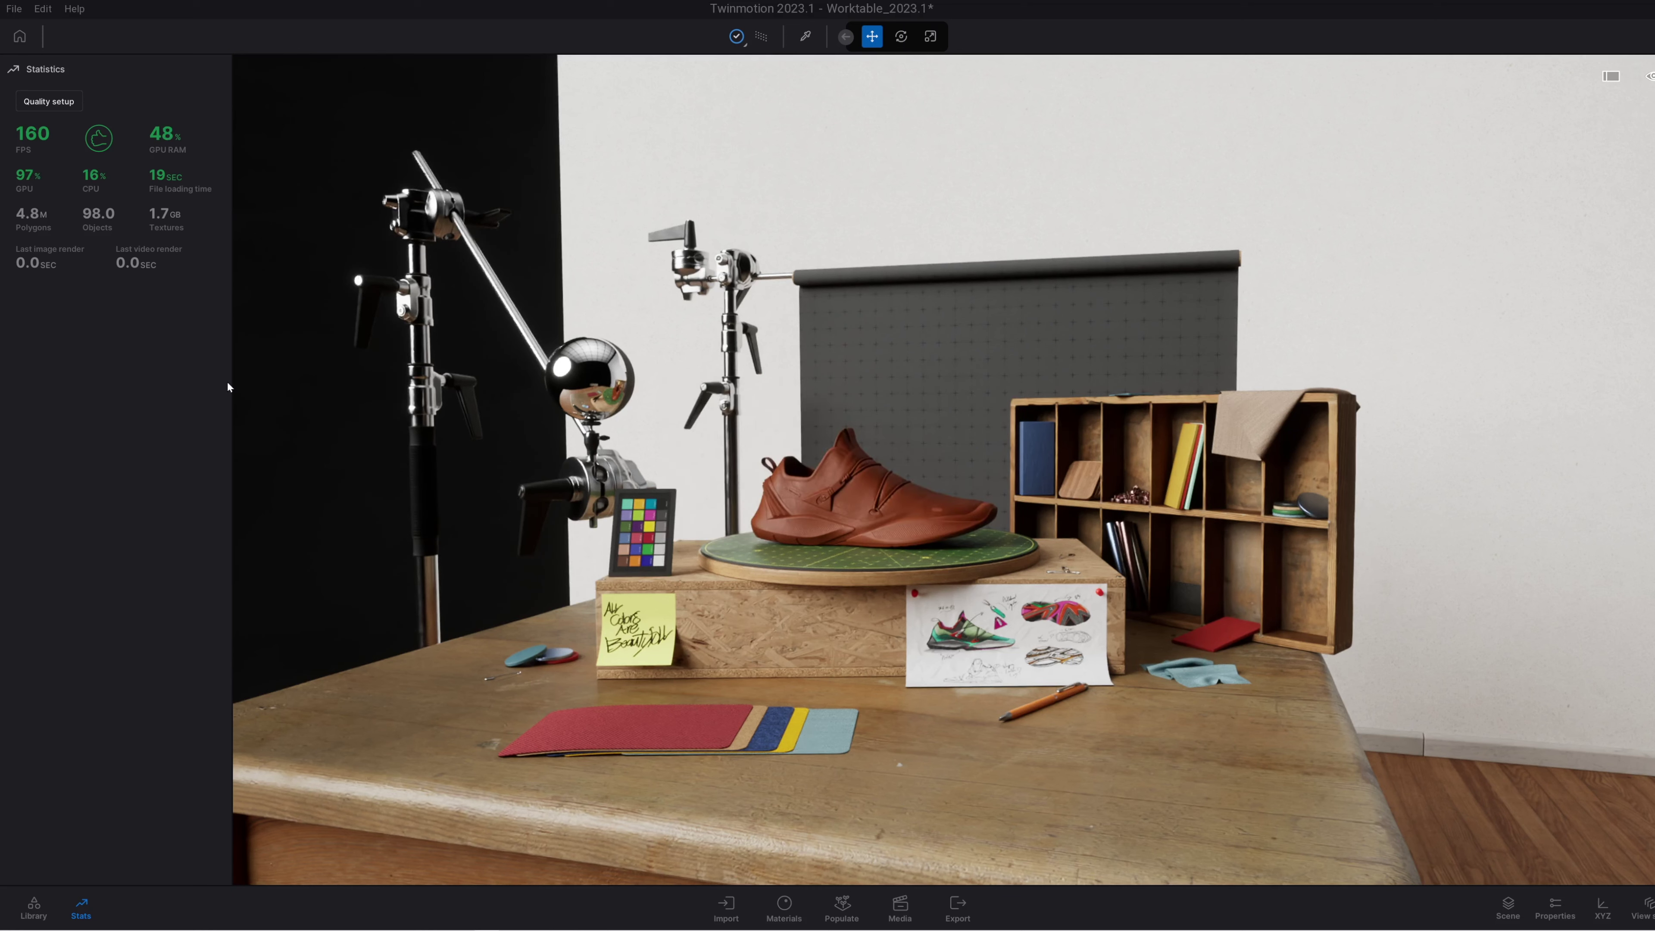
# - Keep the ULTRA quality preset and bring up the general Settings page
pyautogui.click(52, 102)
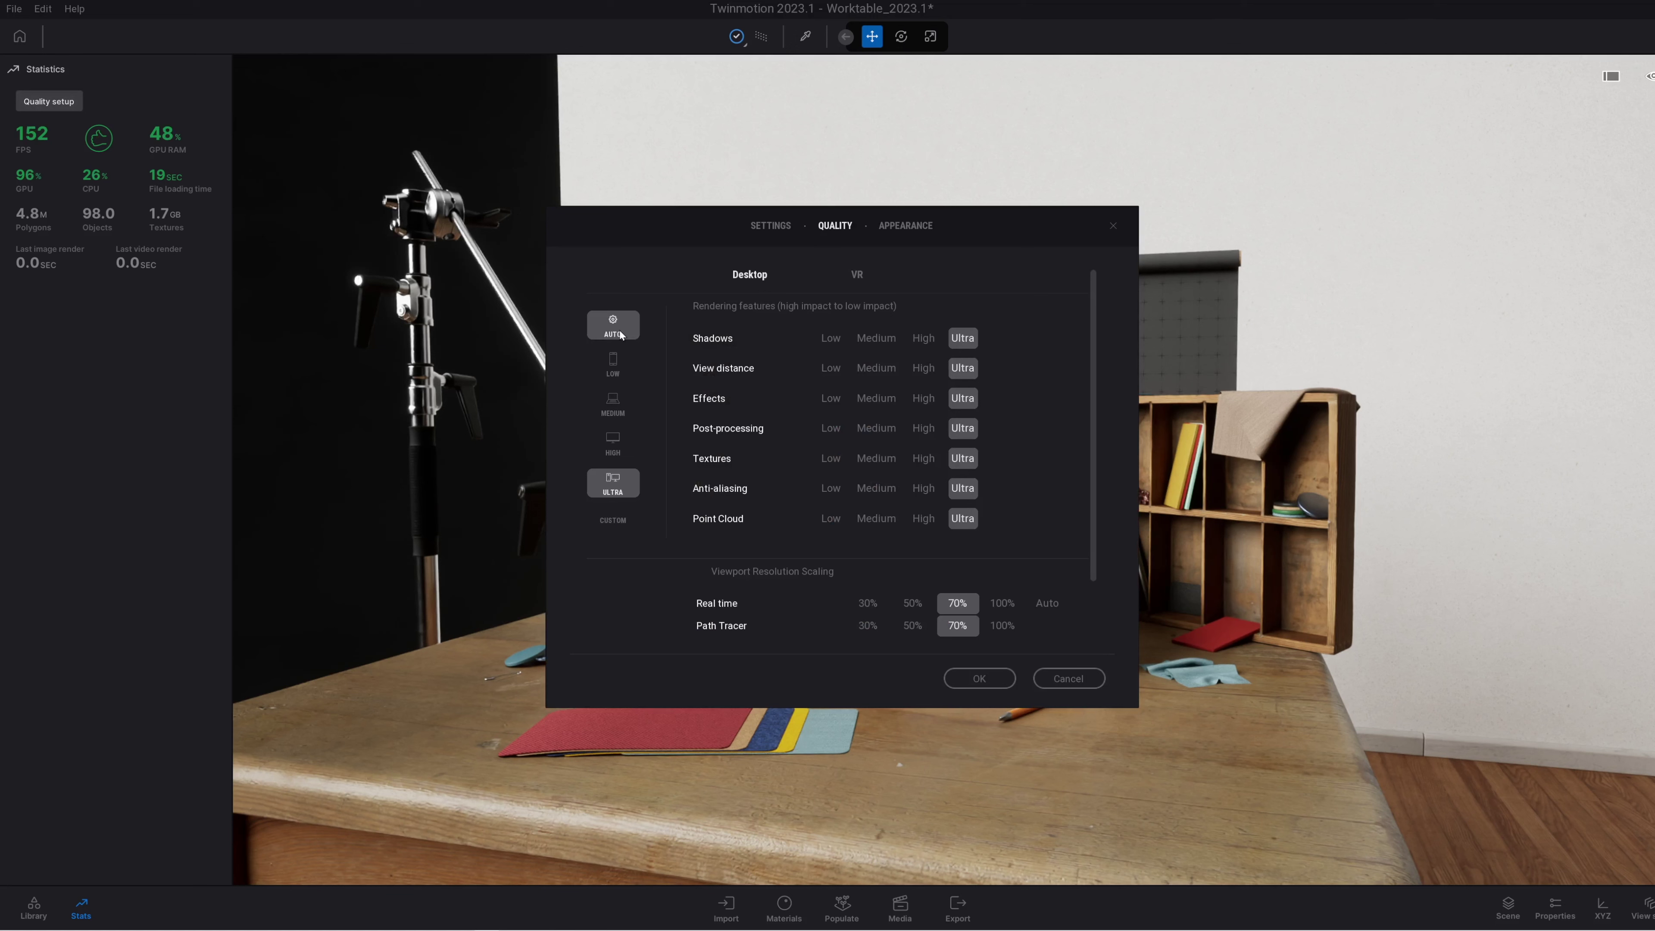
pyautogui.click(628, 387)
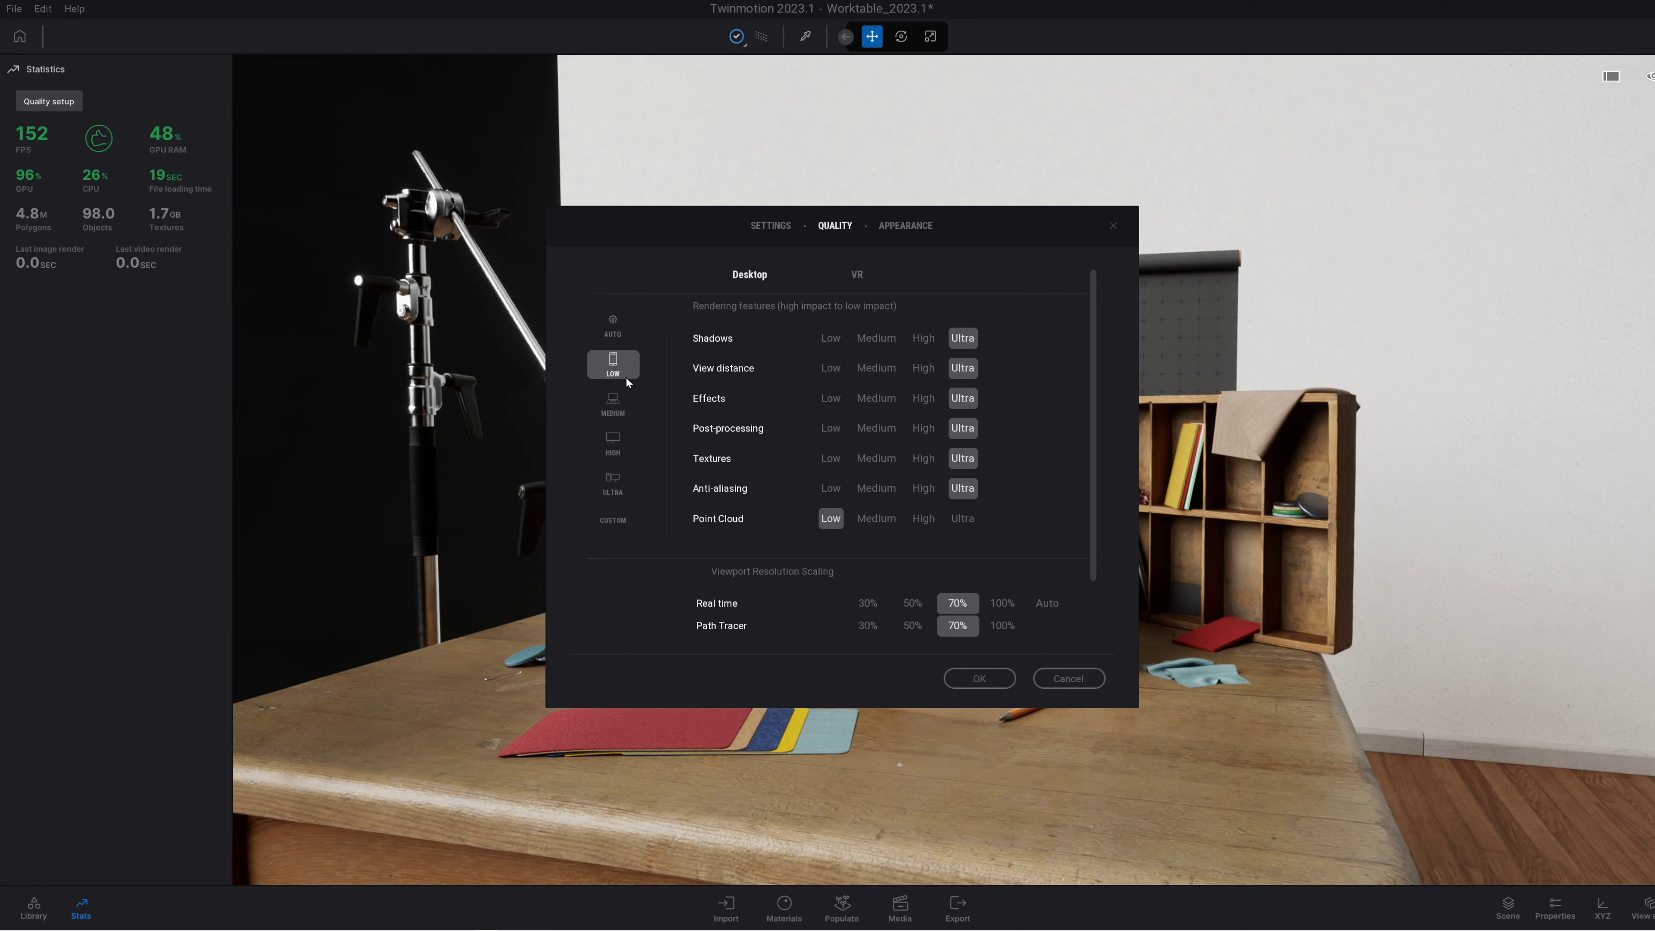
pyautogui.click(620, 485)
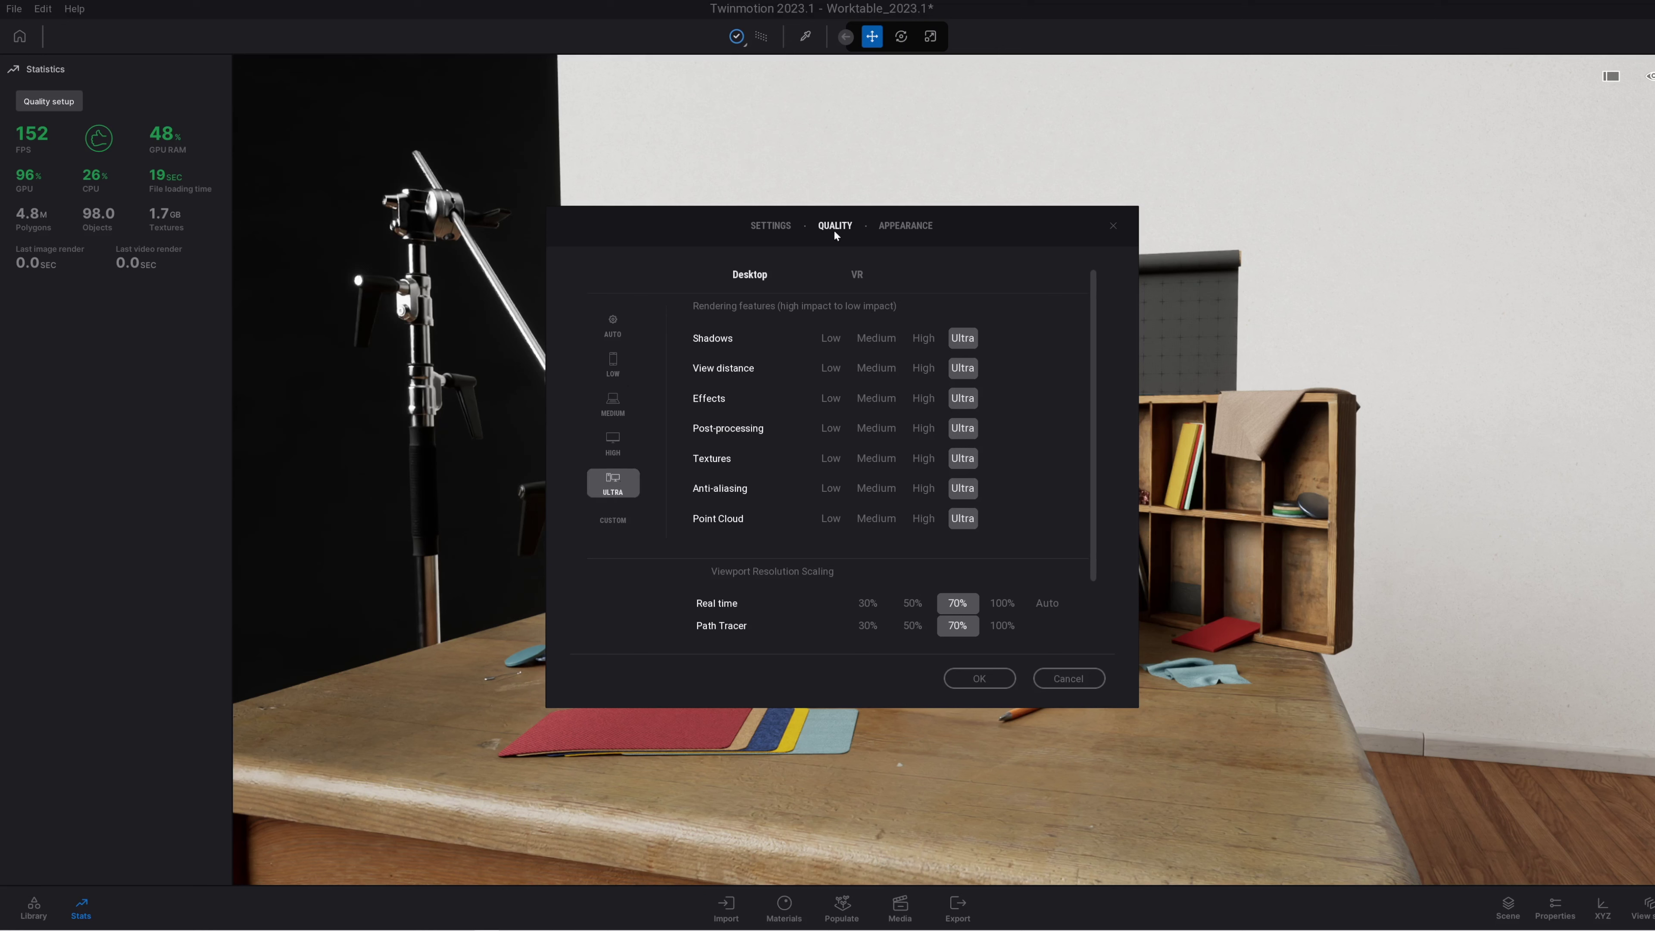
pyautogui.click(770, 227)
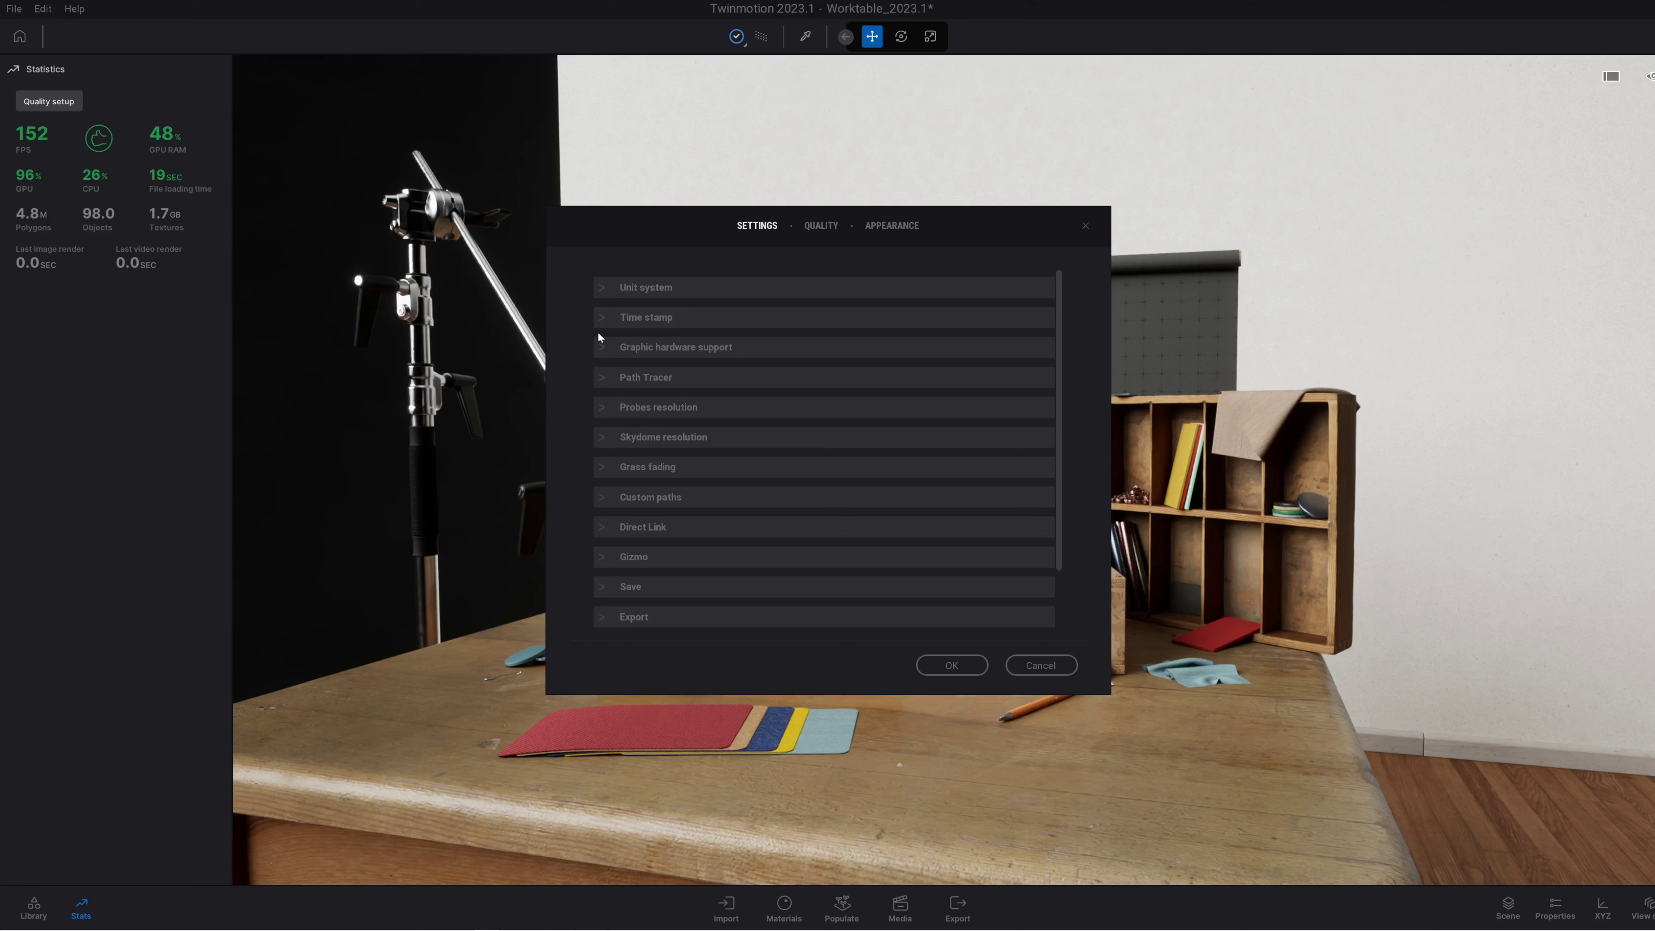
# - Expand the Path Tracer section in the Settings list
pyautogui.click(602, 291)
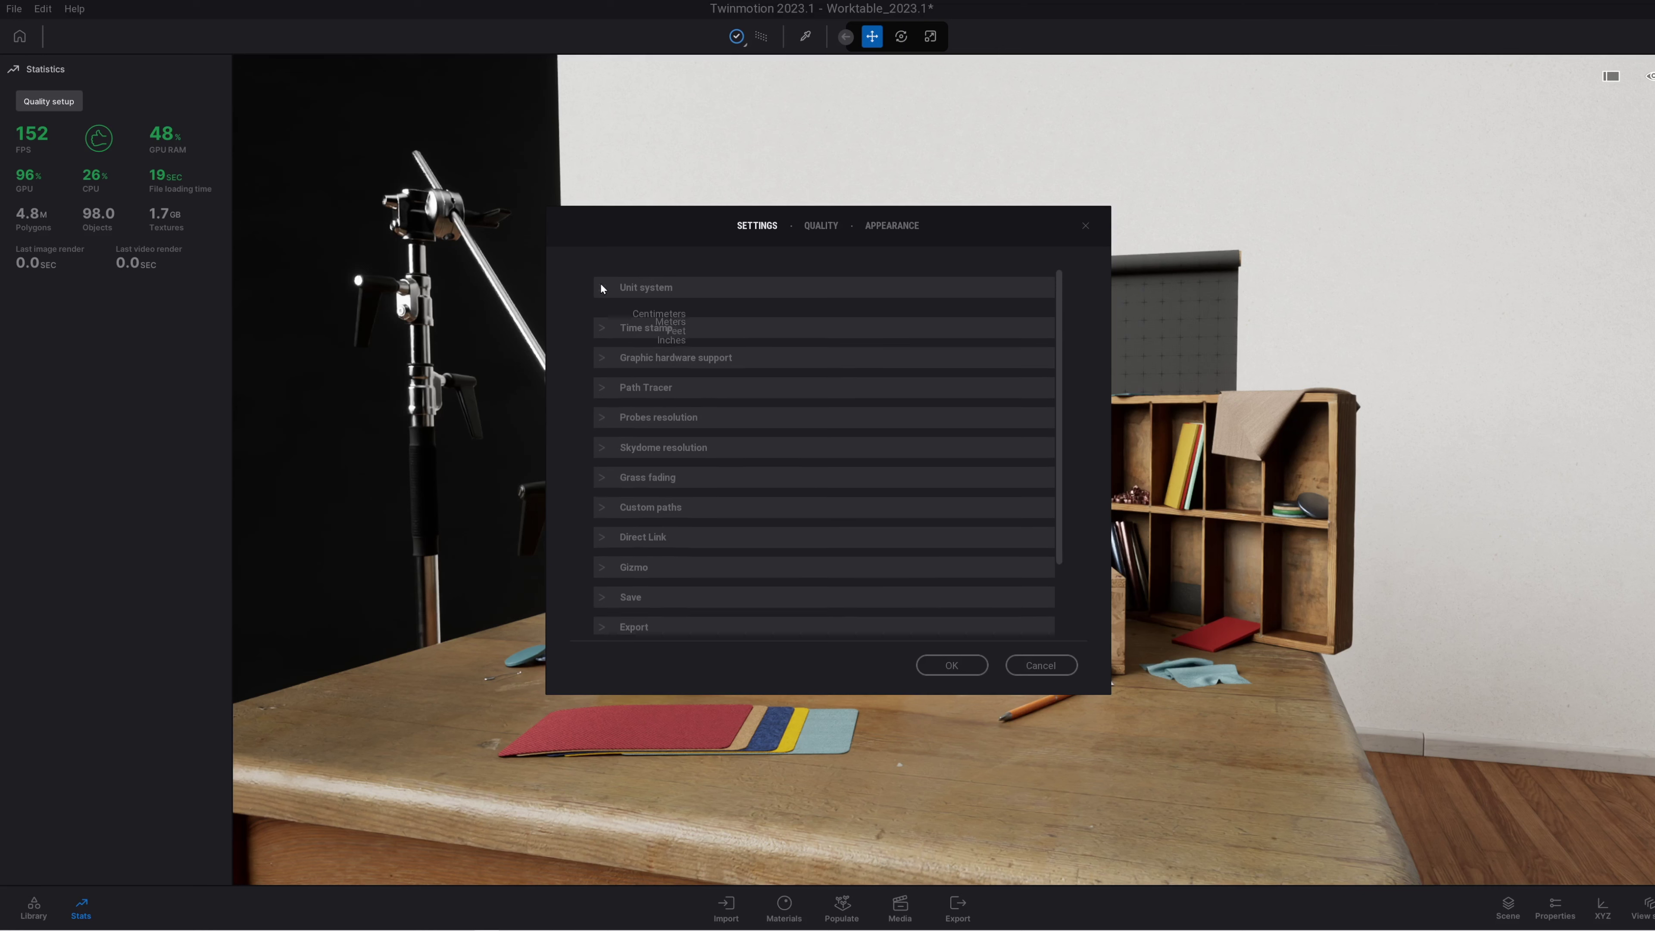
pyautogui.click(605, 318)
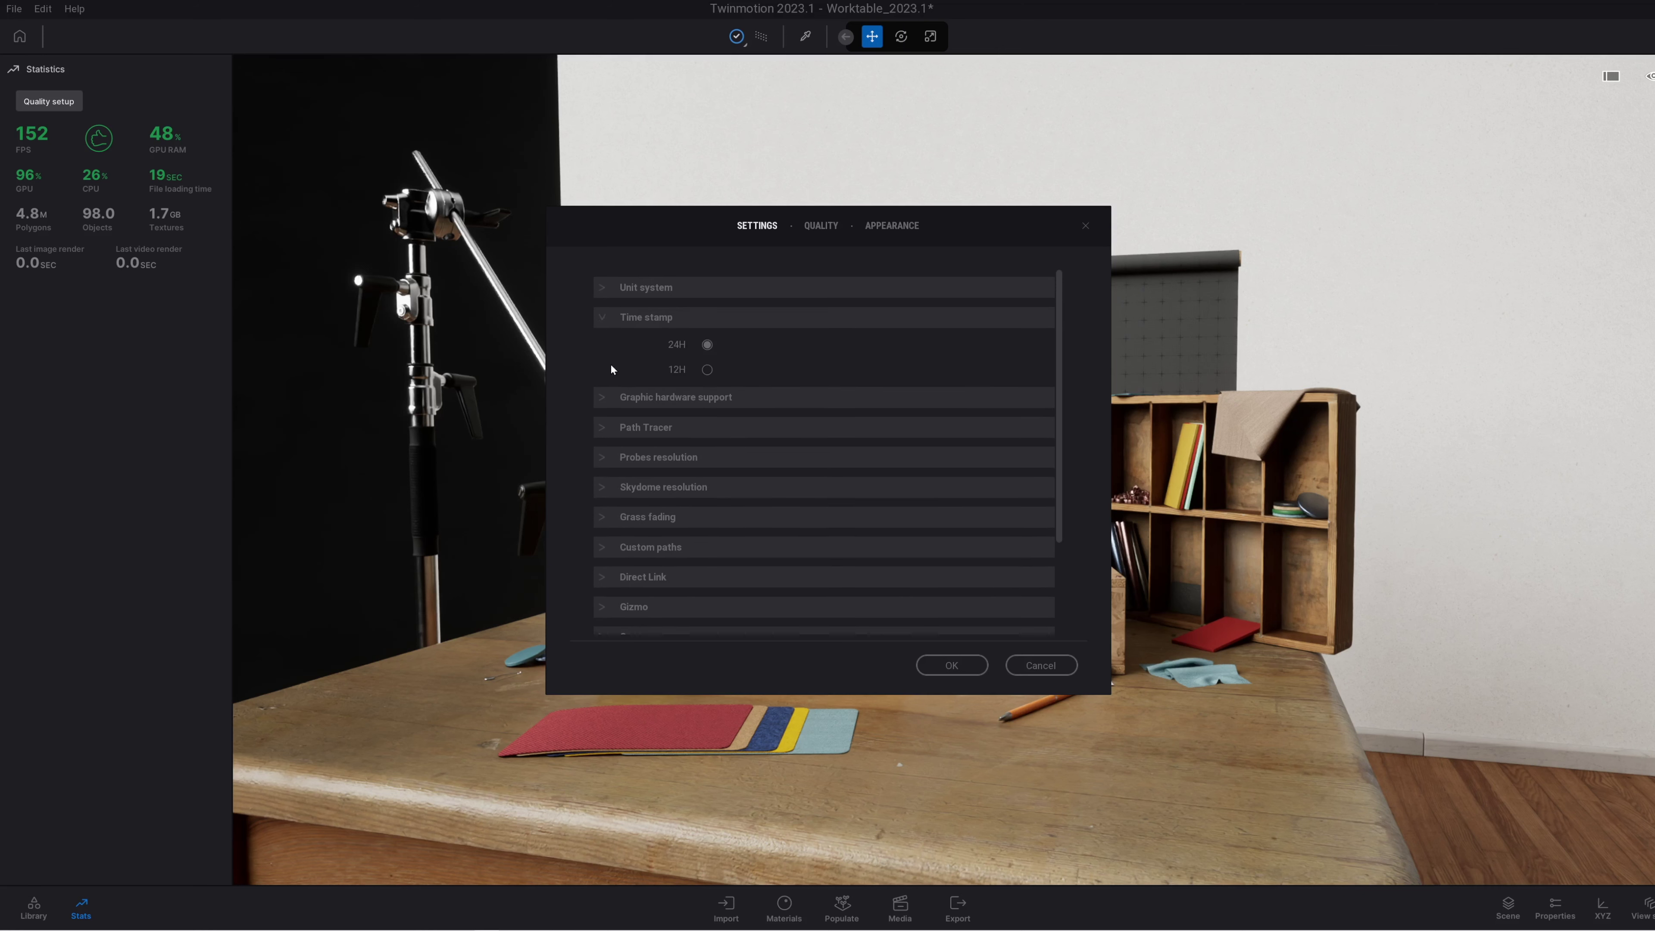
pyautogui.click(611, 397)
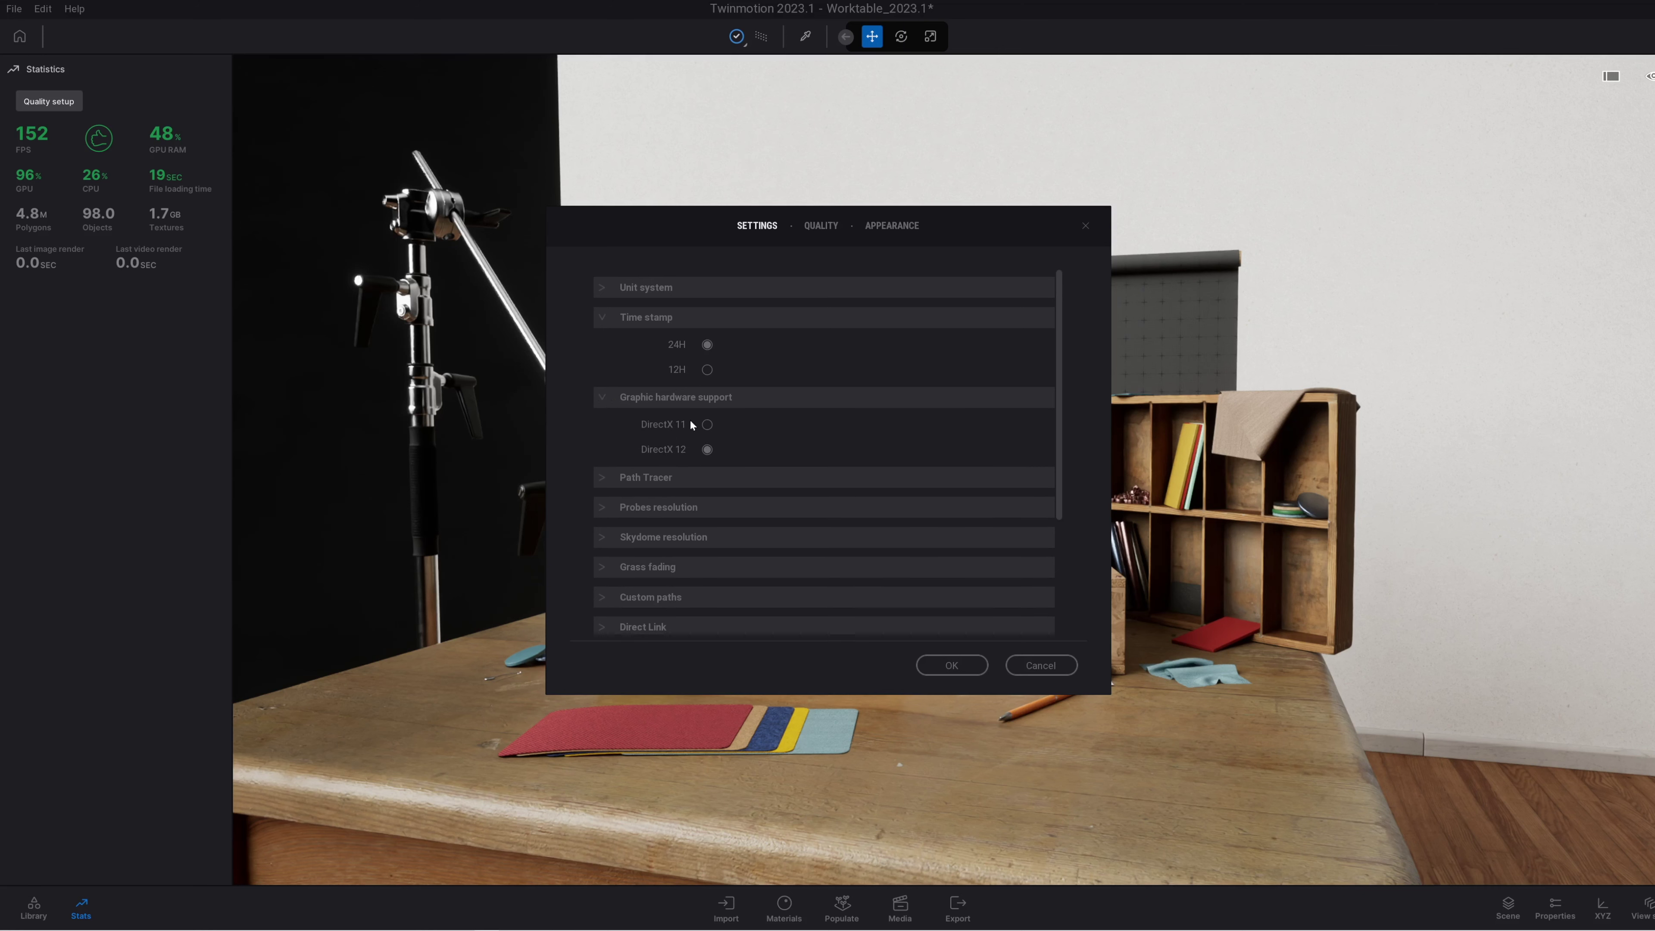
pyautogui.click(599, 477)
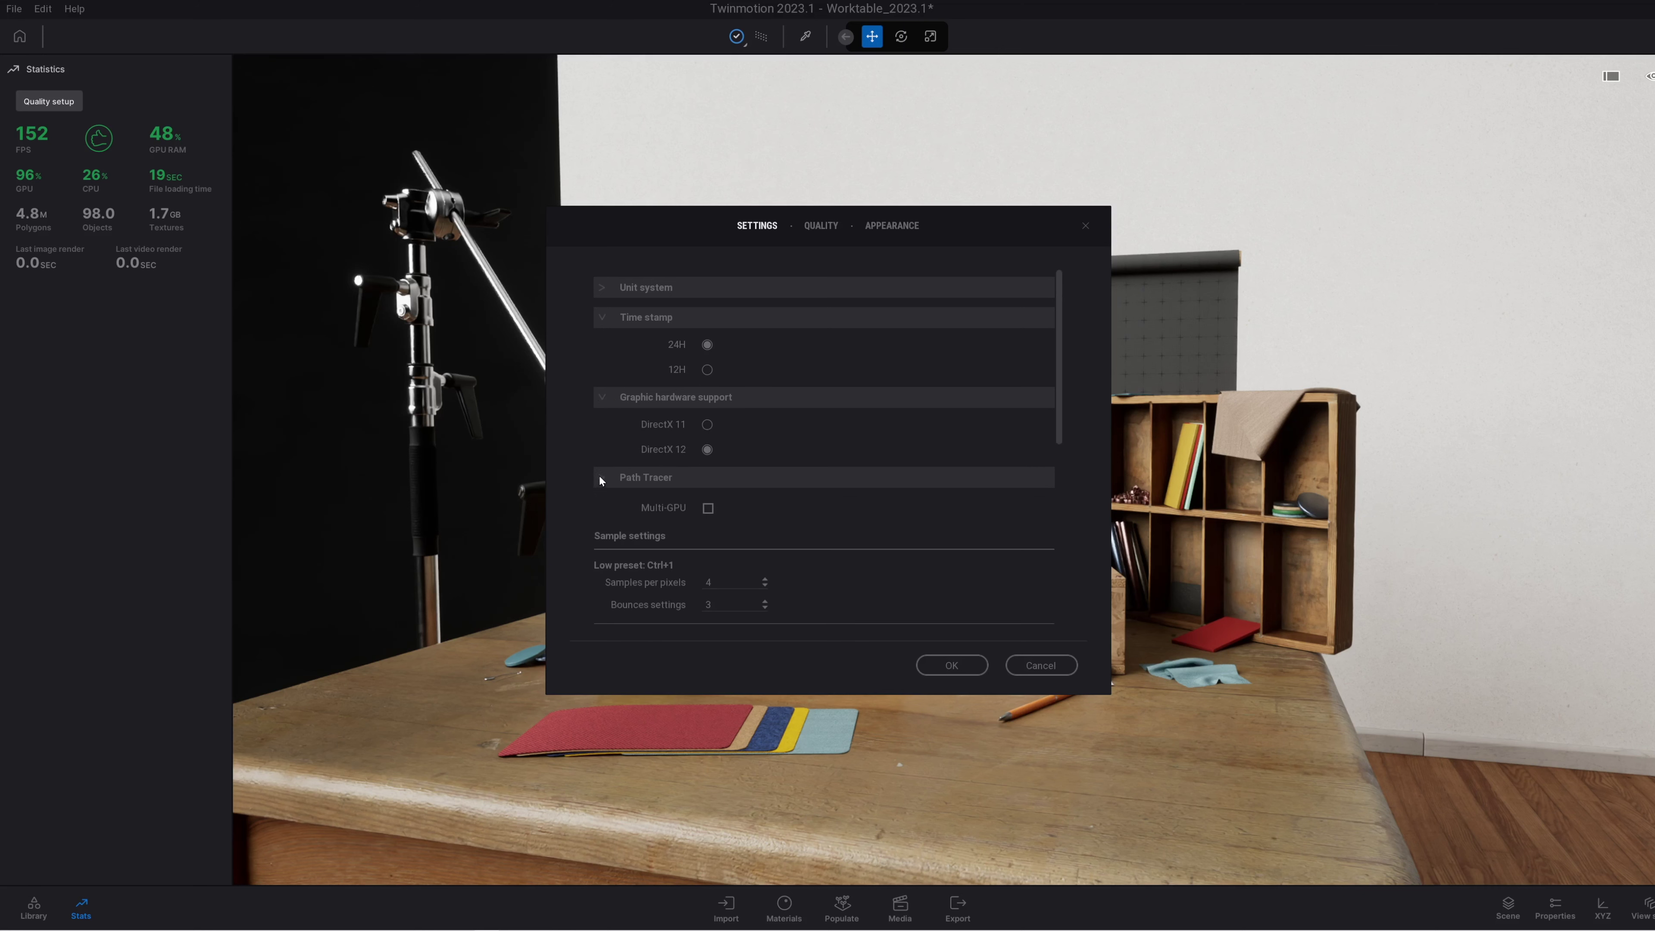
pyautogui.scroll(-1, 739, 476)
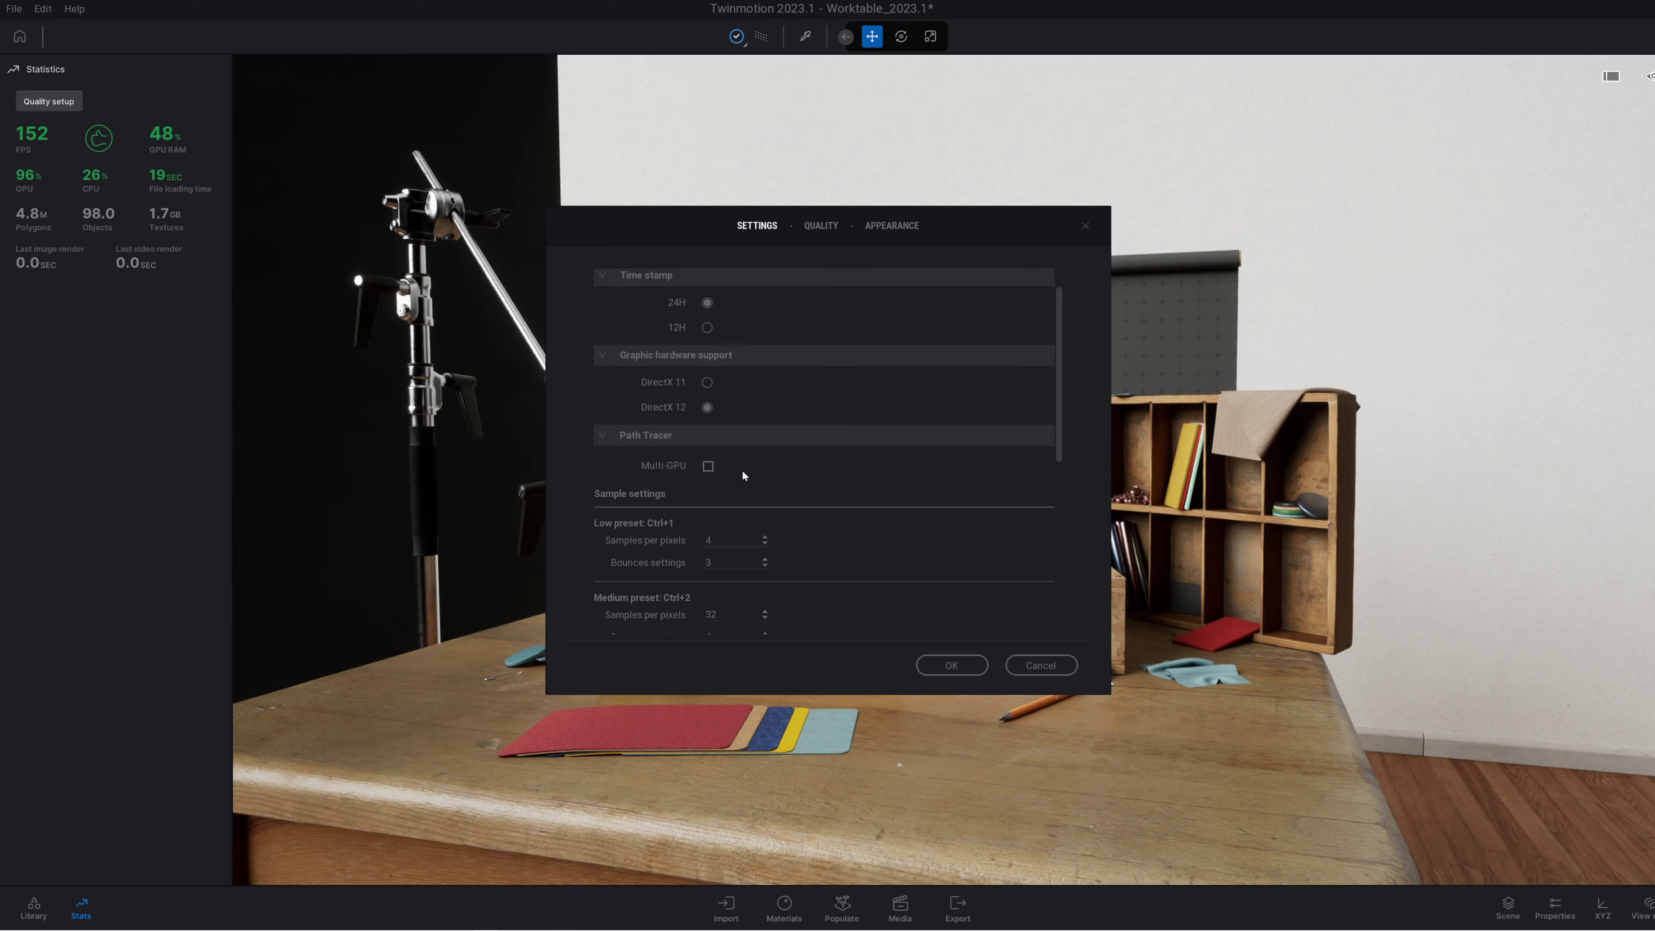
pyautogui.scroll(-2, 742, 469)
pyautogui.scroll(-2, 784, 455)
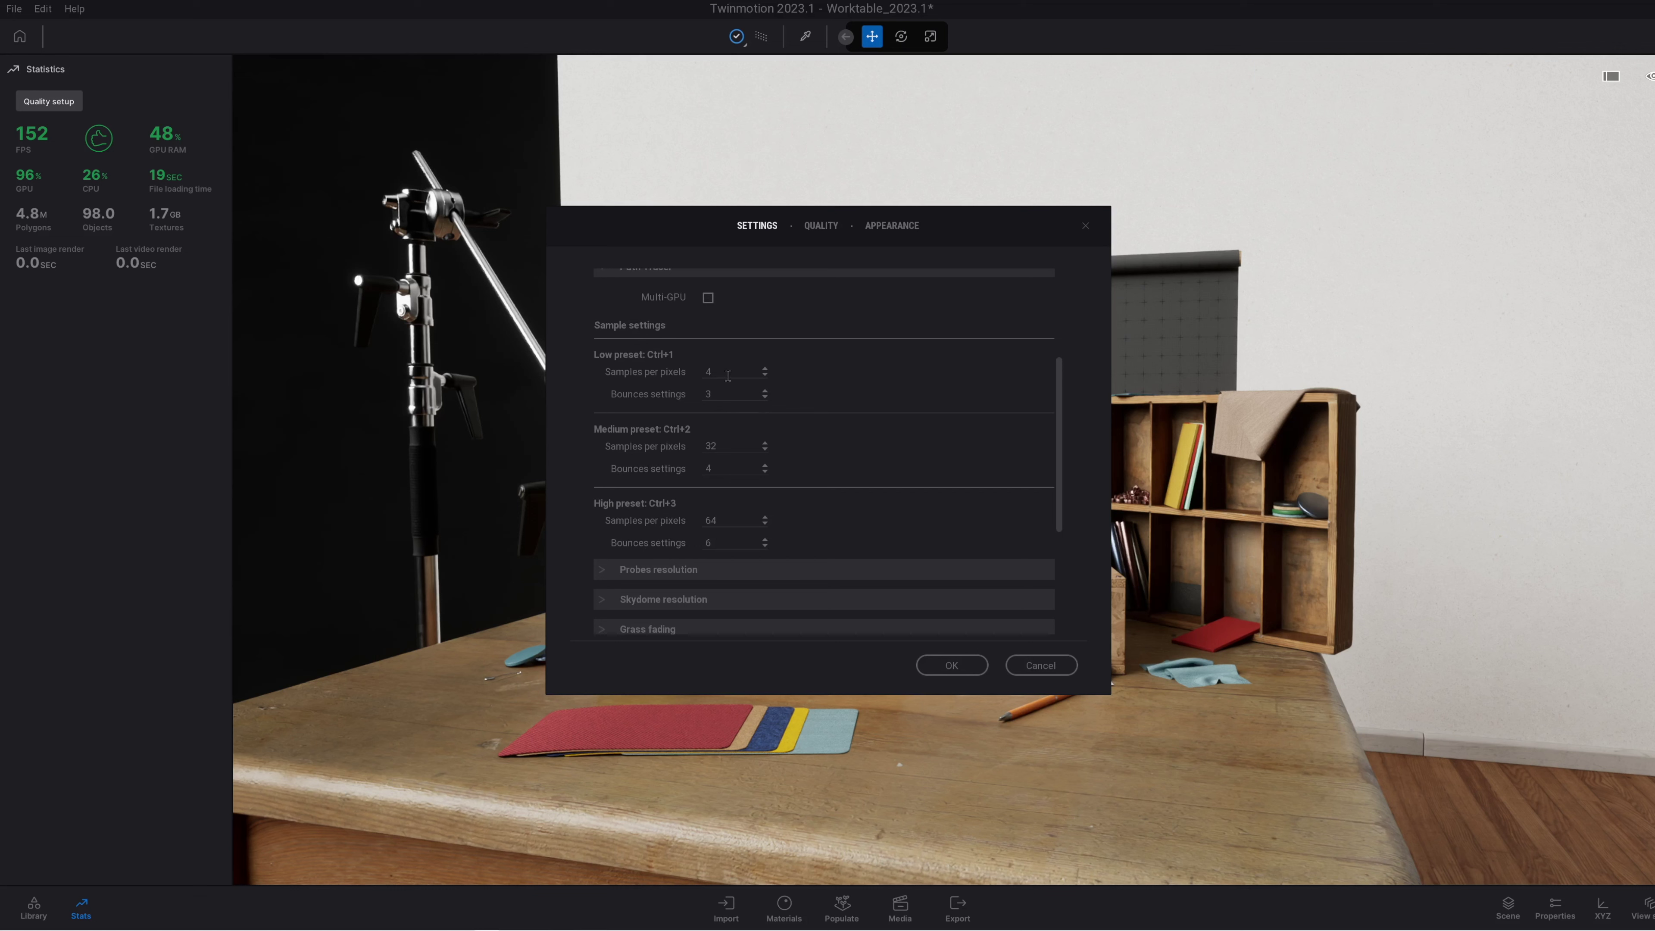
# - Set Low to 2 samples and 2 bounces, Medium to 10 samples and 3 bounces, and apply
pyautogui.doubleClick(705, 371)
pyautogui.write('2')
pyautogui.doubleClick(747, 396)
pyautogui.write('2')
pyautogui.doubleClick(701, 445)
pyautogui.write('10')
pyautogui.doubleClick(710, 467)
pyautogui.write('3')
pyautogui.moveTo(728, 519); pyautogui.dragTo(699, 513)
pyautogui.scroll(-1, 751, 503)
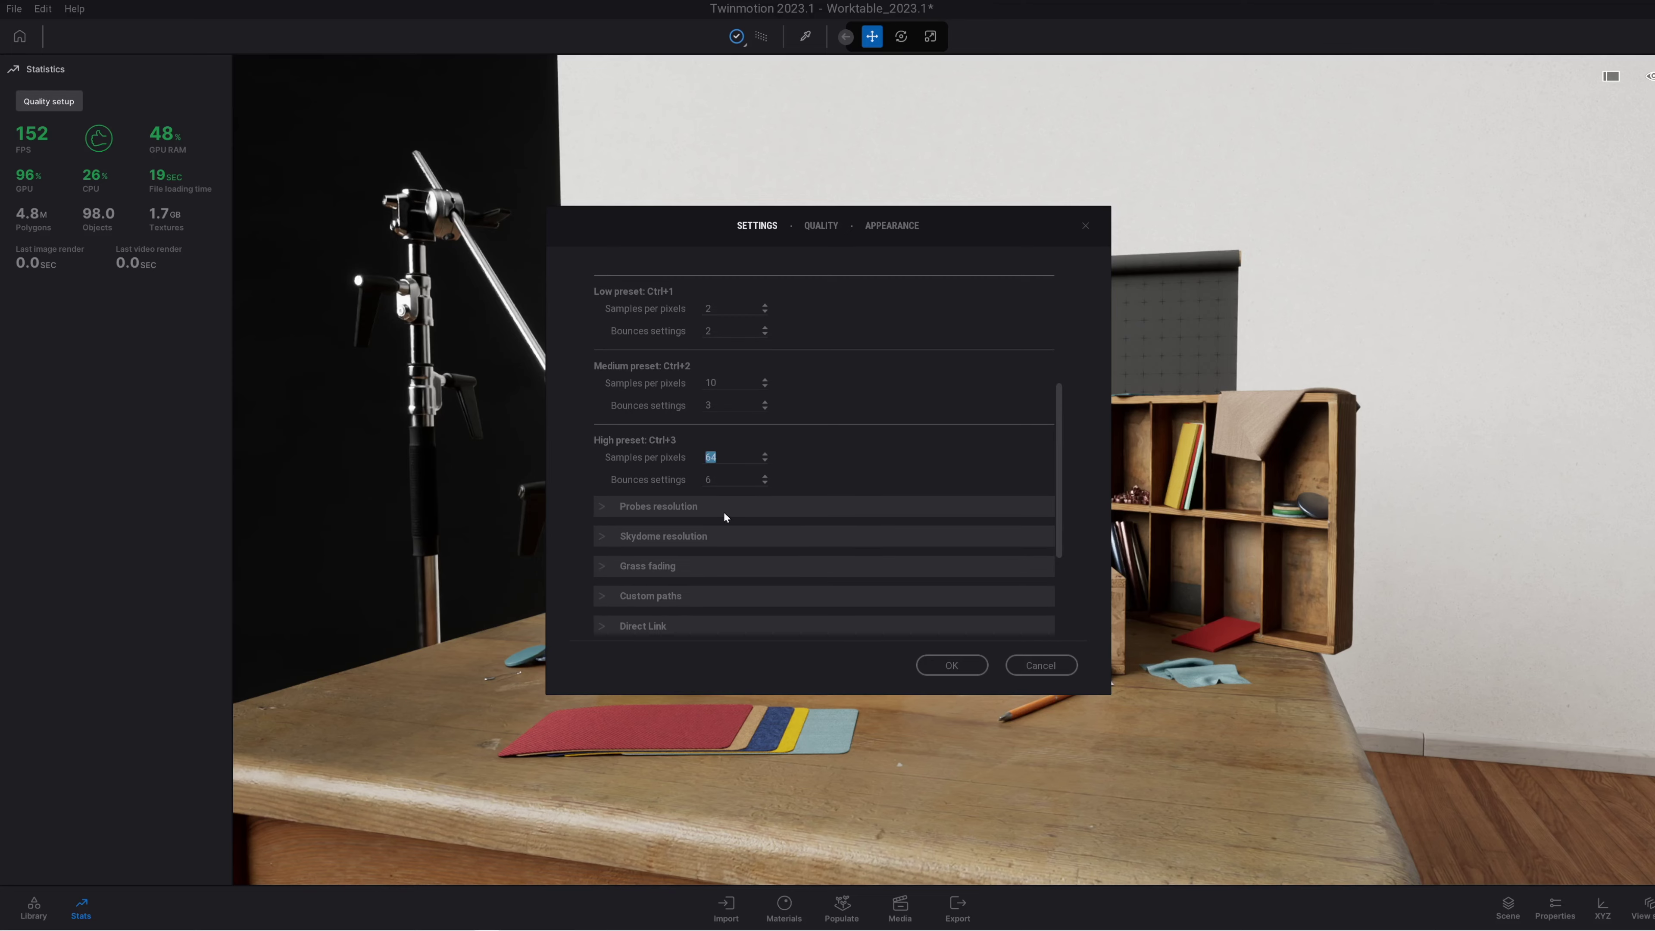
pyautogui.click(953, 664)
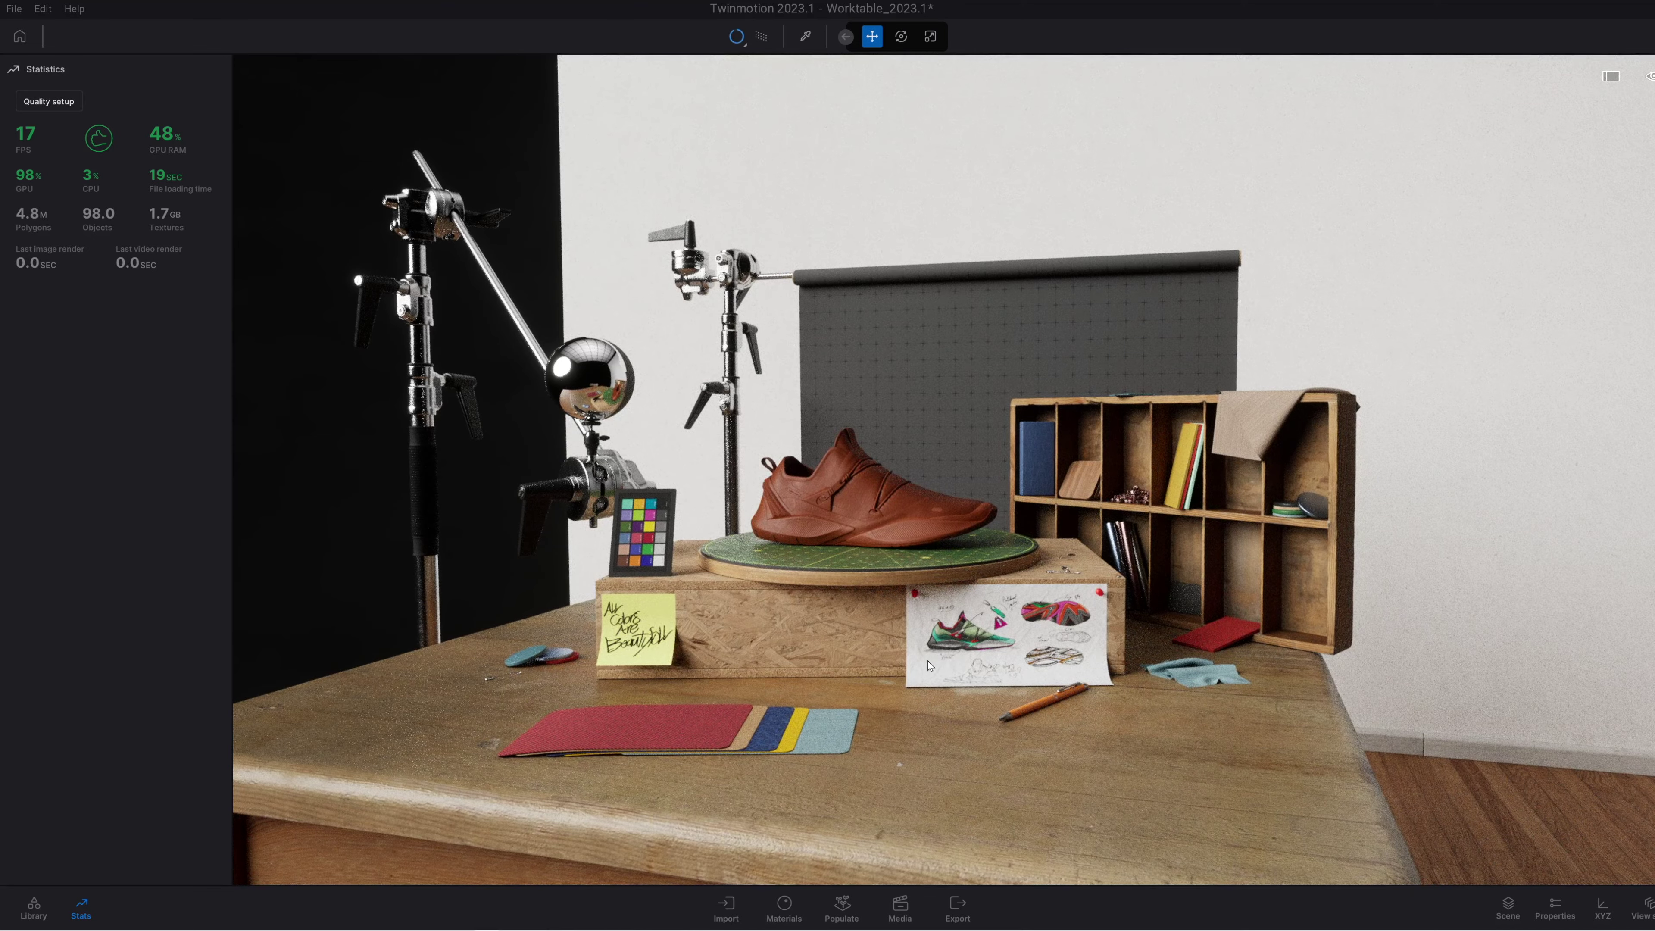
# - Move the camera closer to the shoe on the turntable and set live quality to Low
pyautogui.press('r')
pyautogui.press('w')
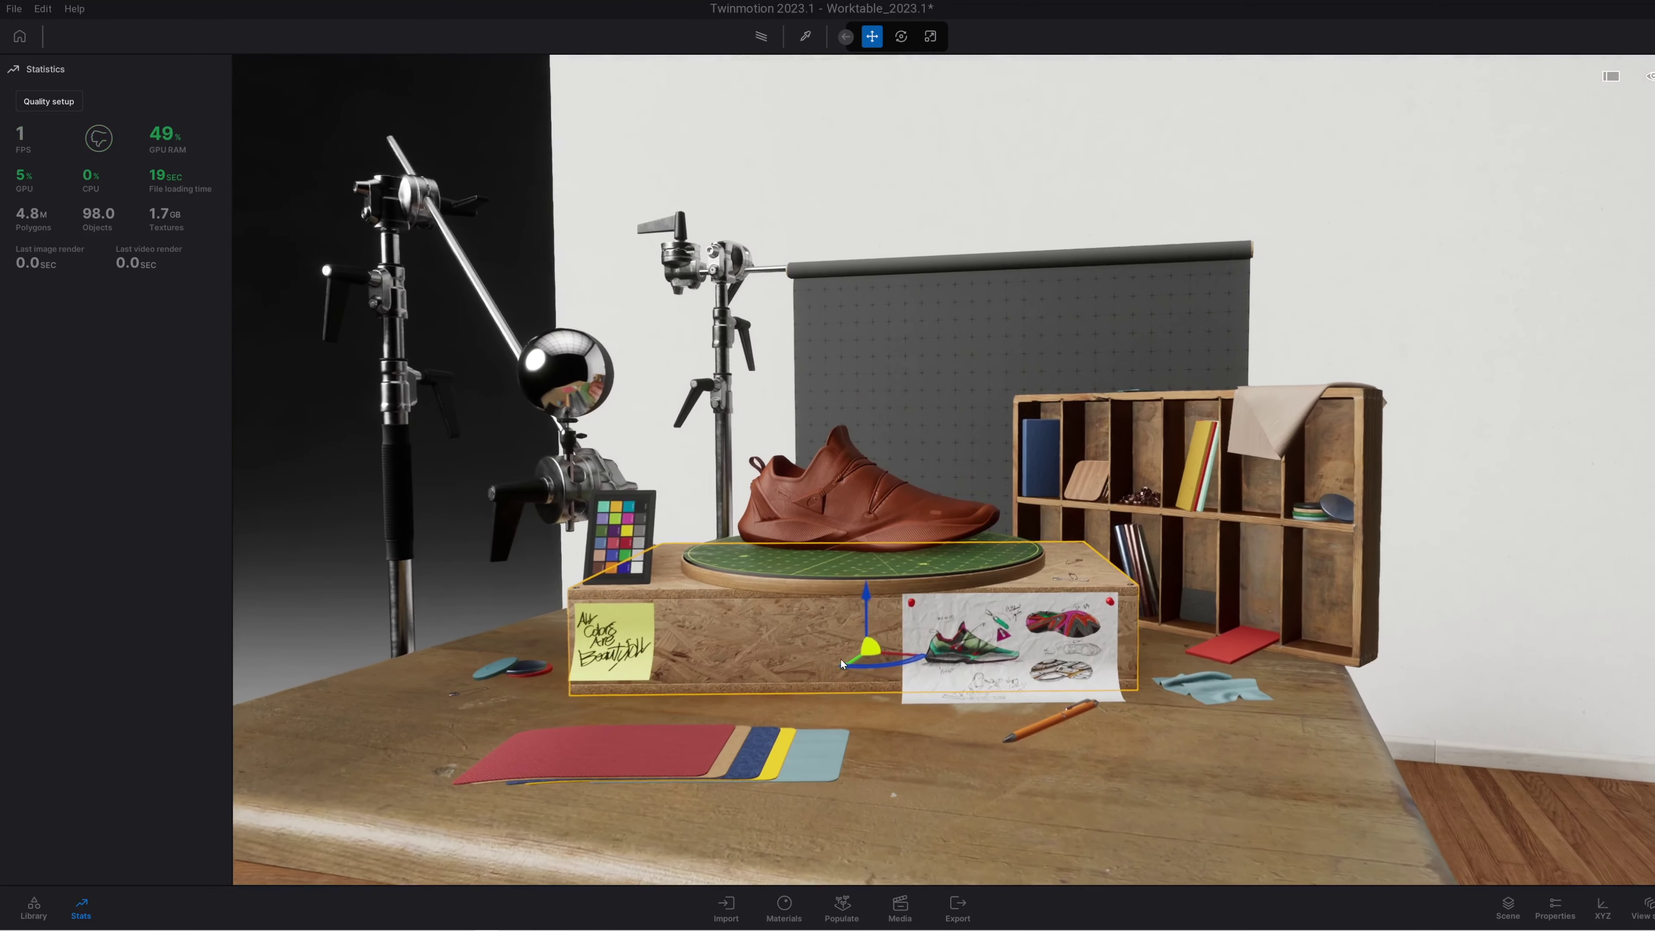
pyautogui.press('a')
pyautogui.moveTo(687, 746); pyautogui.dragTo(788, 746, button='right')
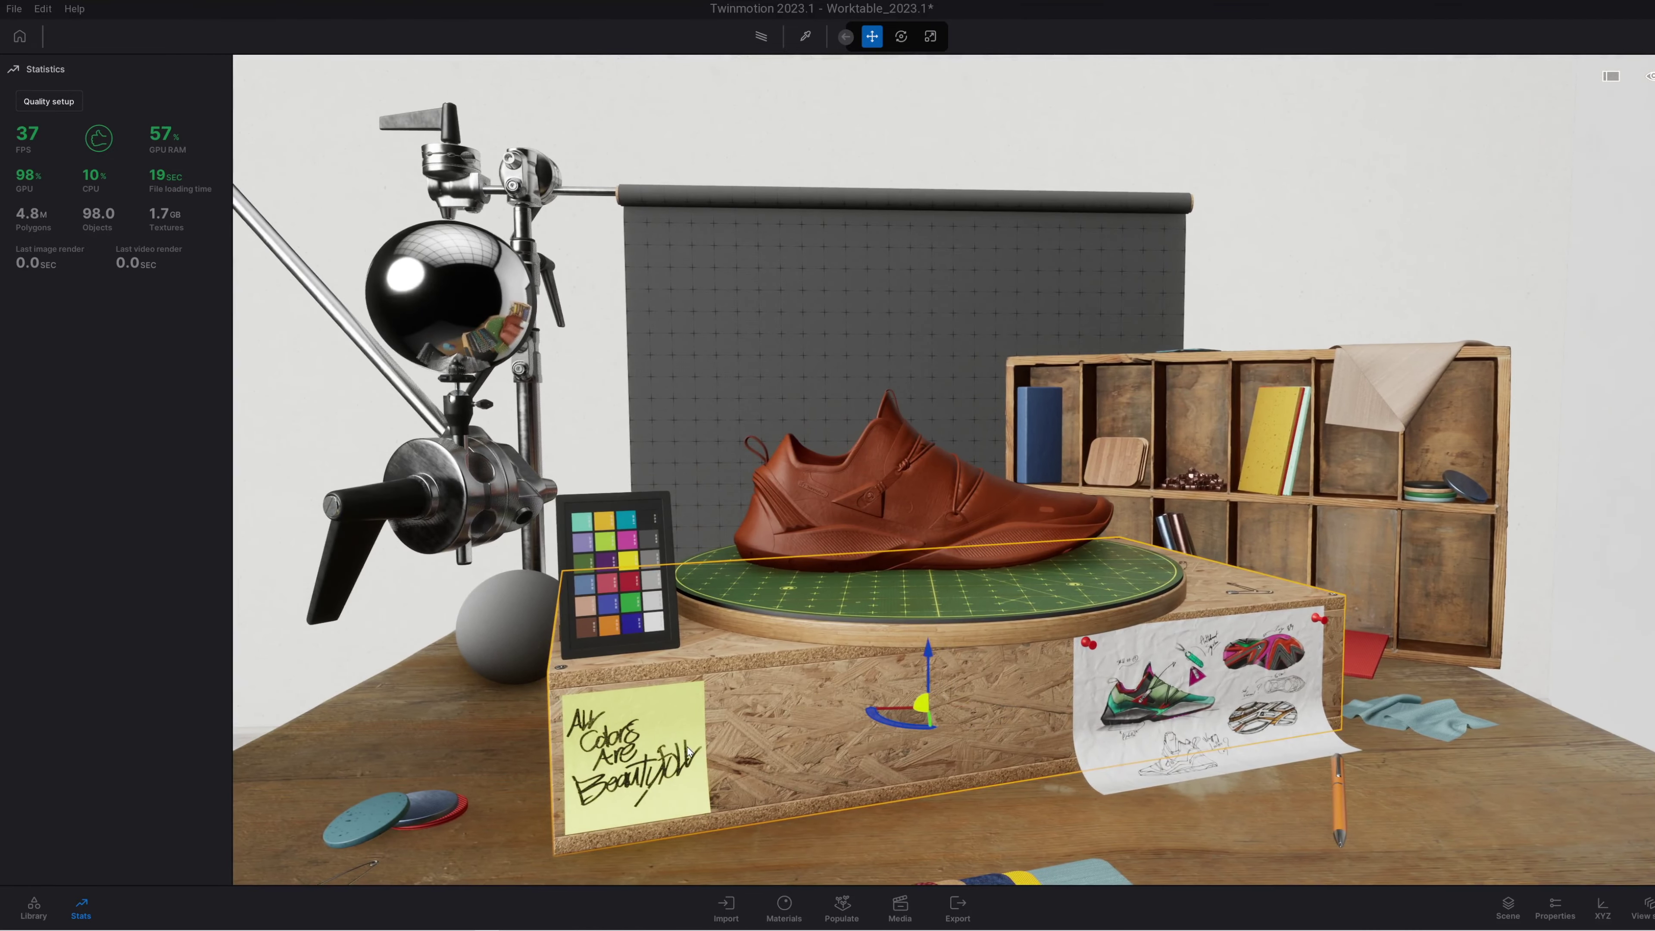
pyautogui.press('r')
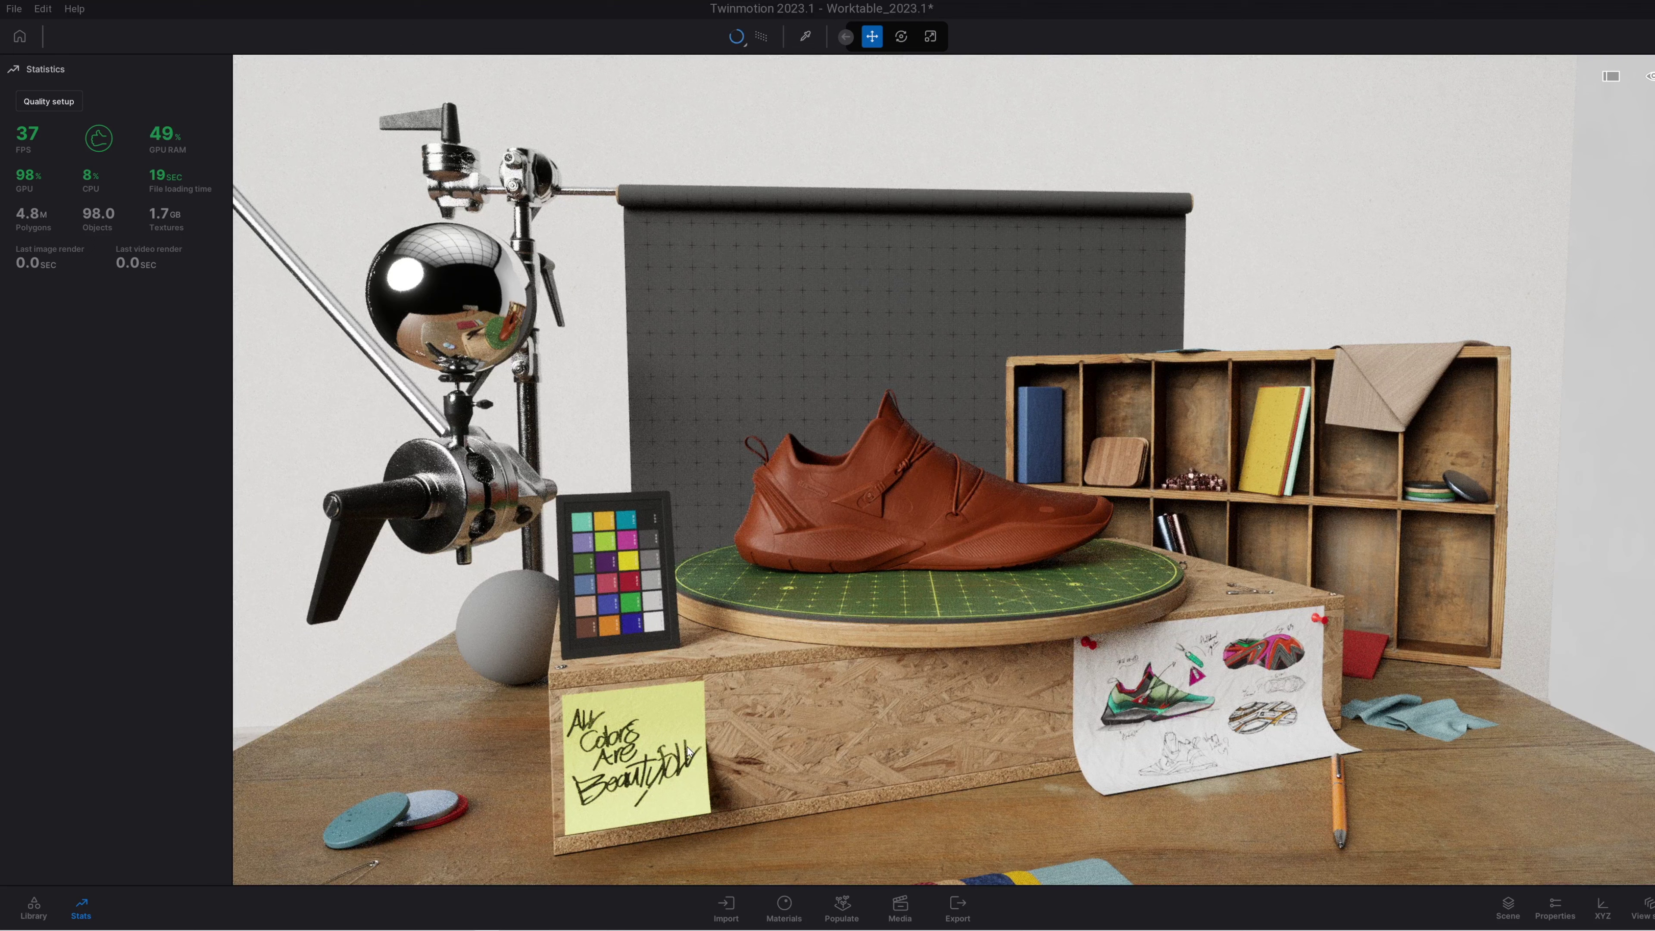
pyautogui.click(737, 37)
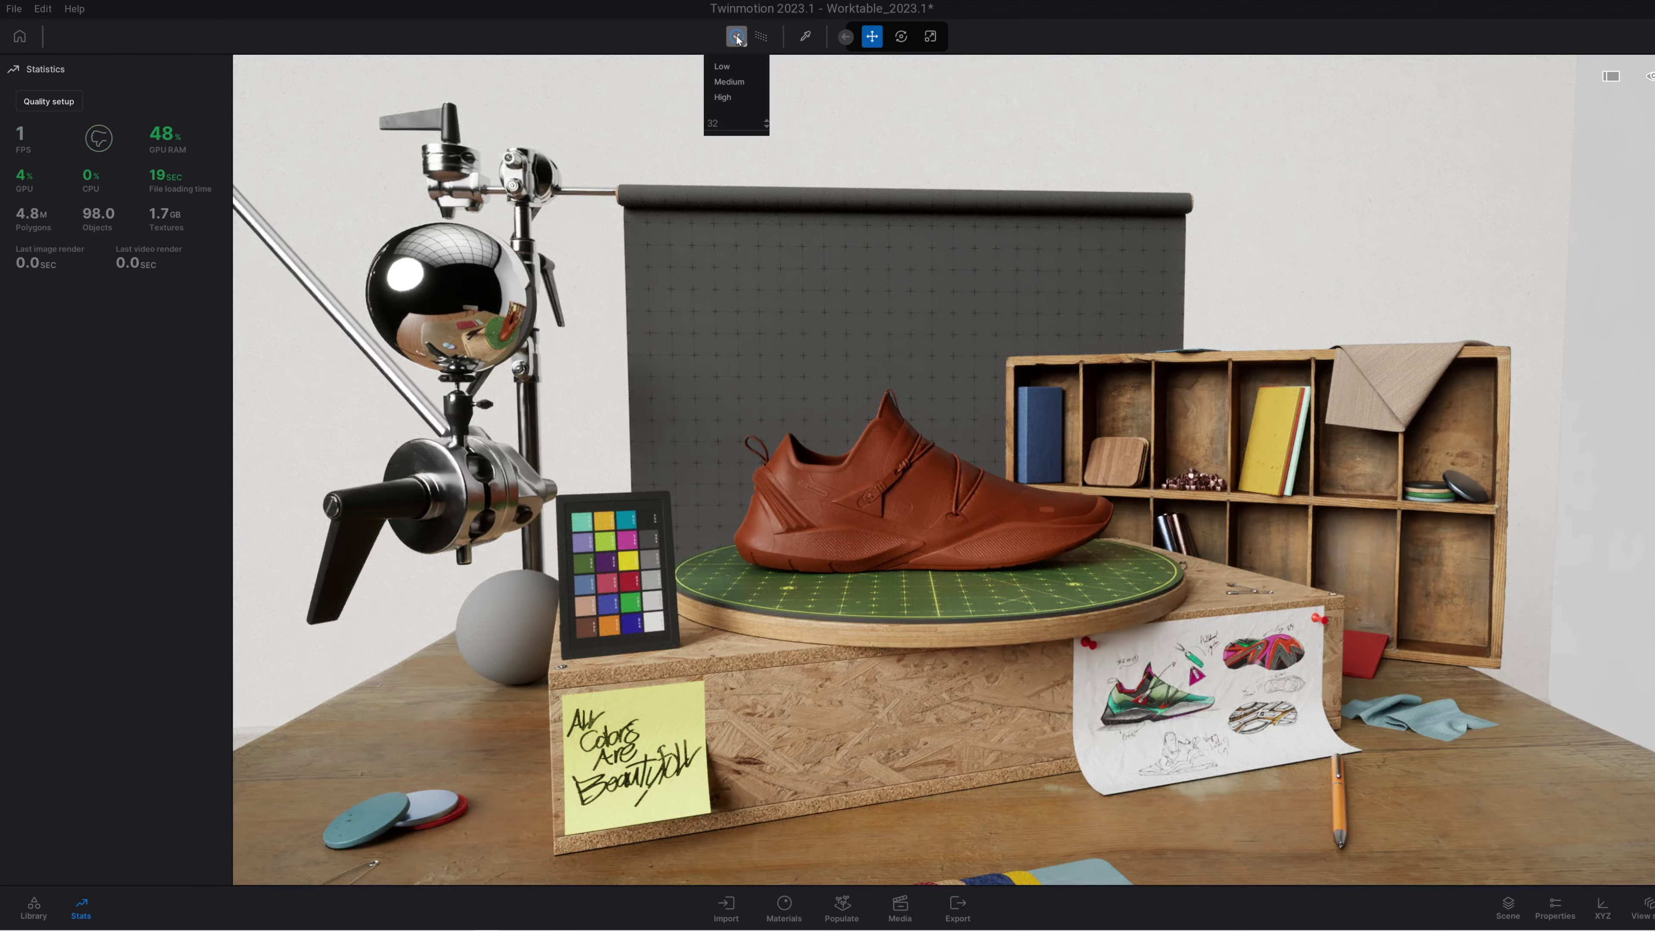
pyautogui.click(729, 67)
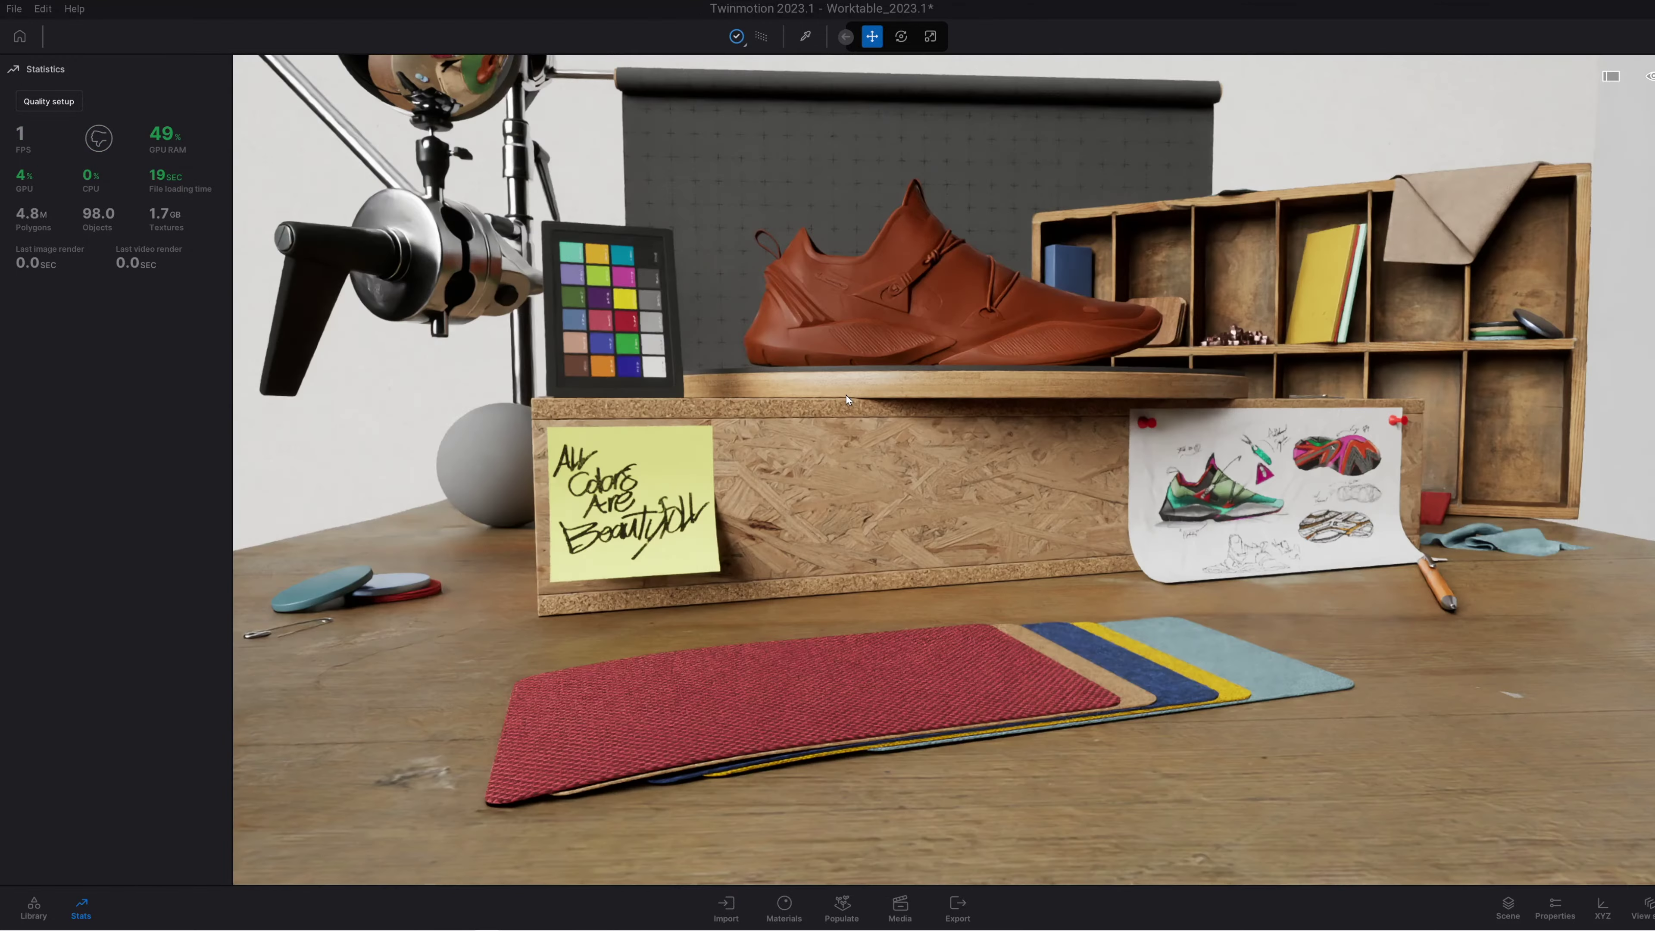
# - Reframe the shoe and raise the live path-traced viewport quality to Medium
pyautogui.scroll(4, 881, 371)
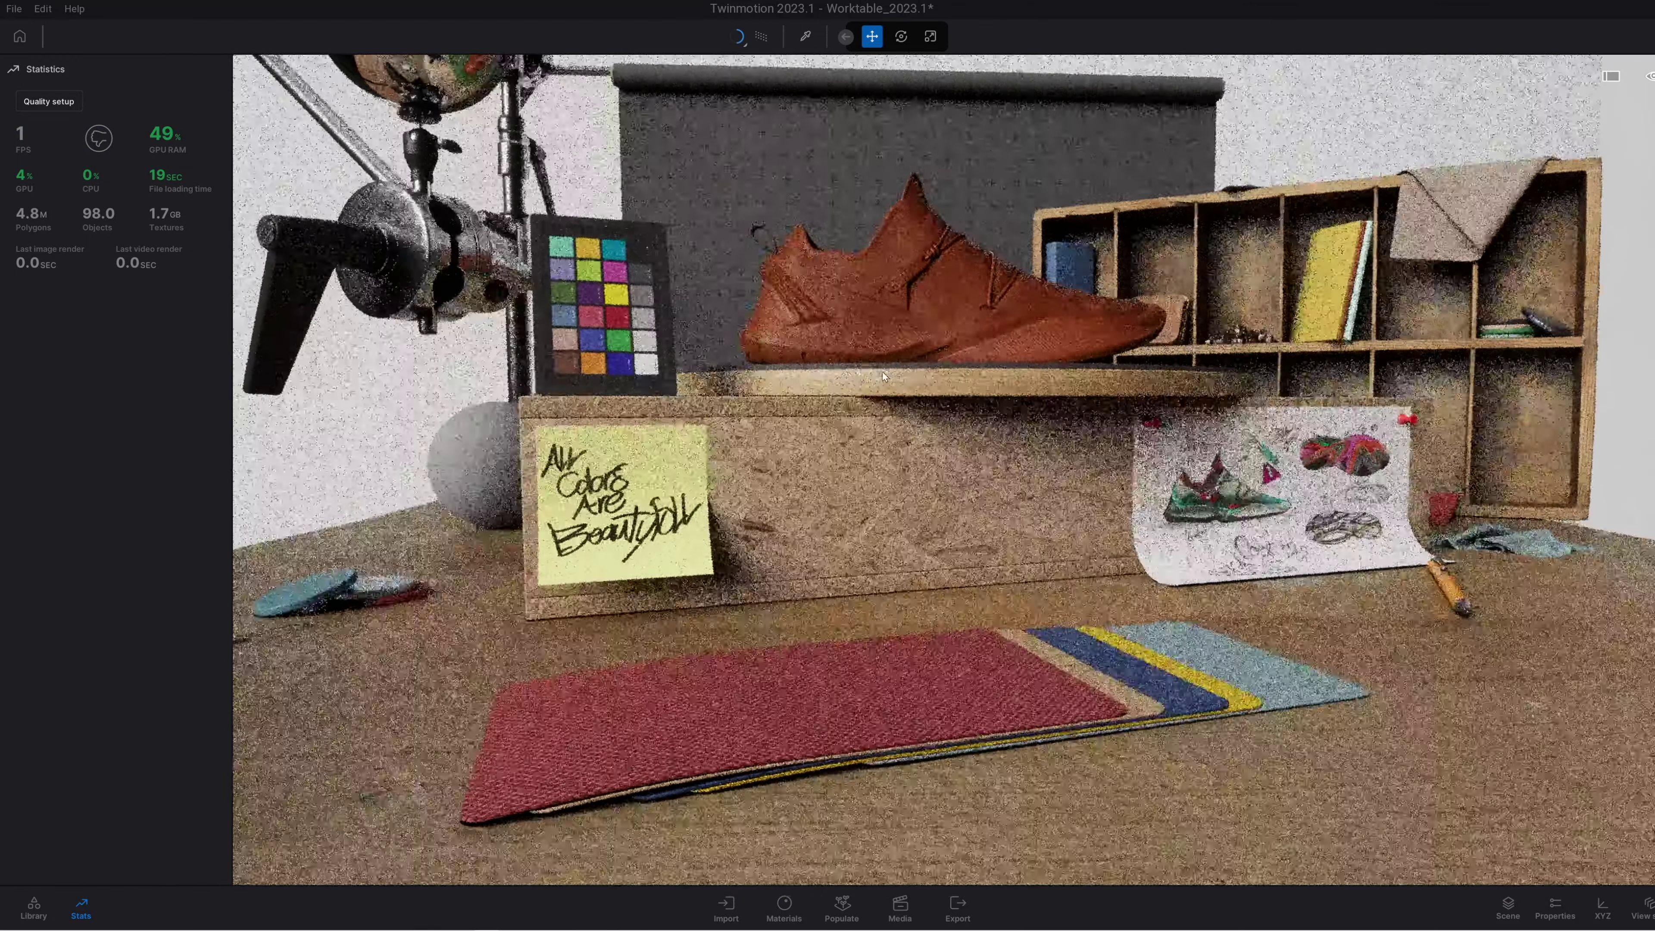
pyautogui.scroll(5, 924, 370)
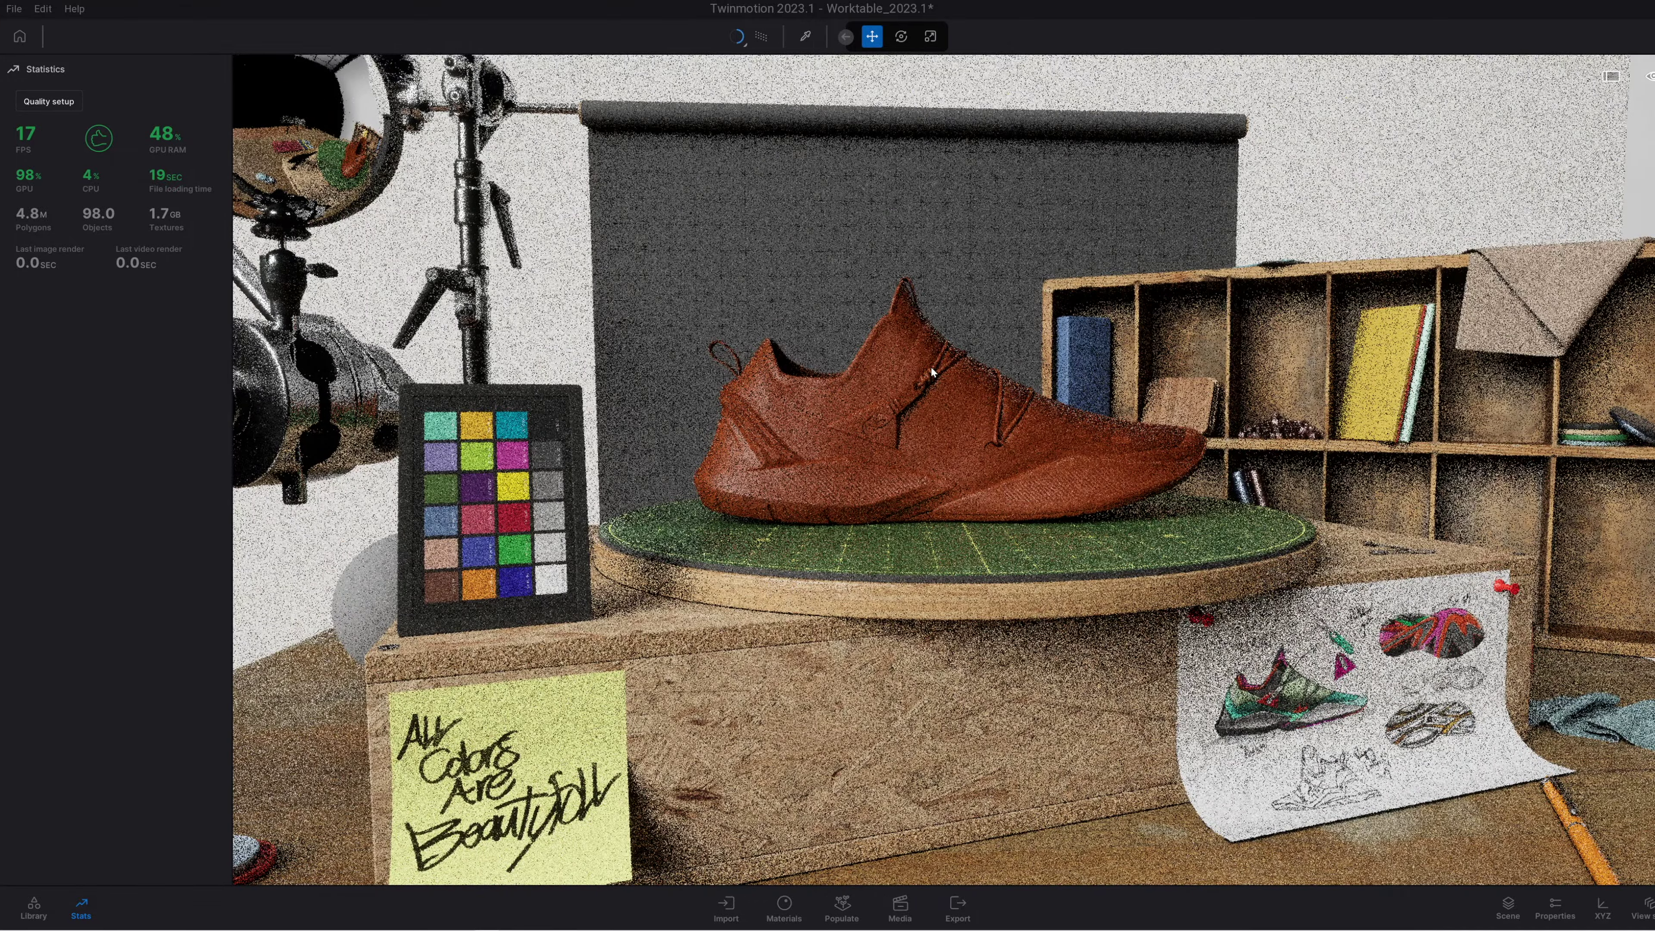
pyautogui.press('d')
pyautogui.press('d')
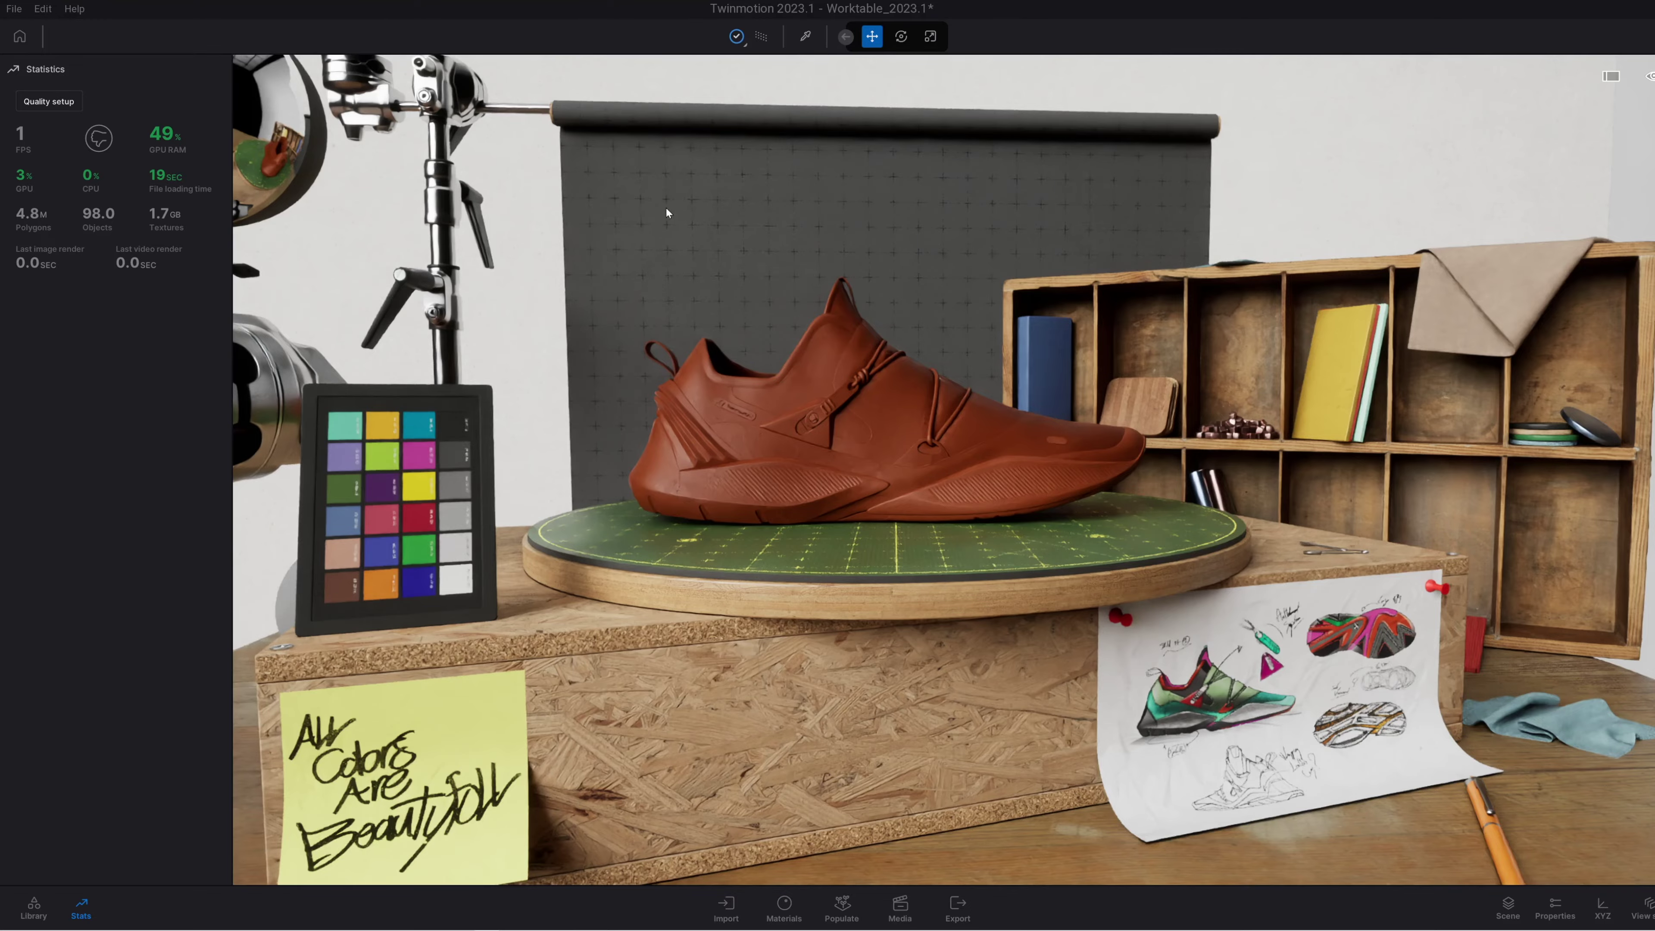
pyautogui.moveTo(949, 309); pyautogui.dragTo(789, 269, button='right')
pyautogui.press('d')
pyautogui.press('d')
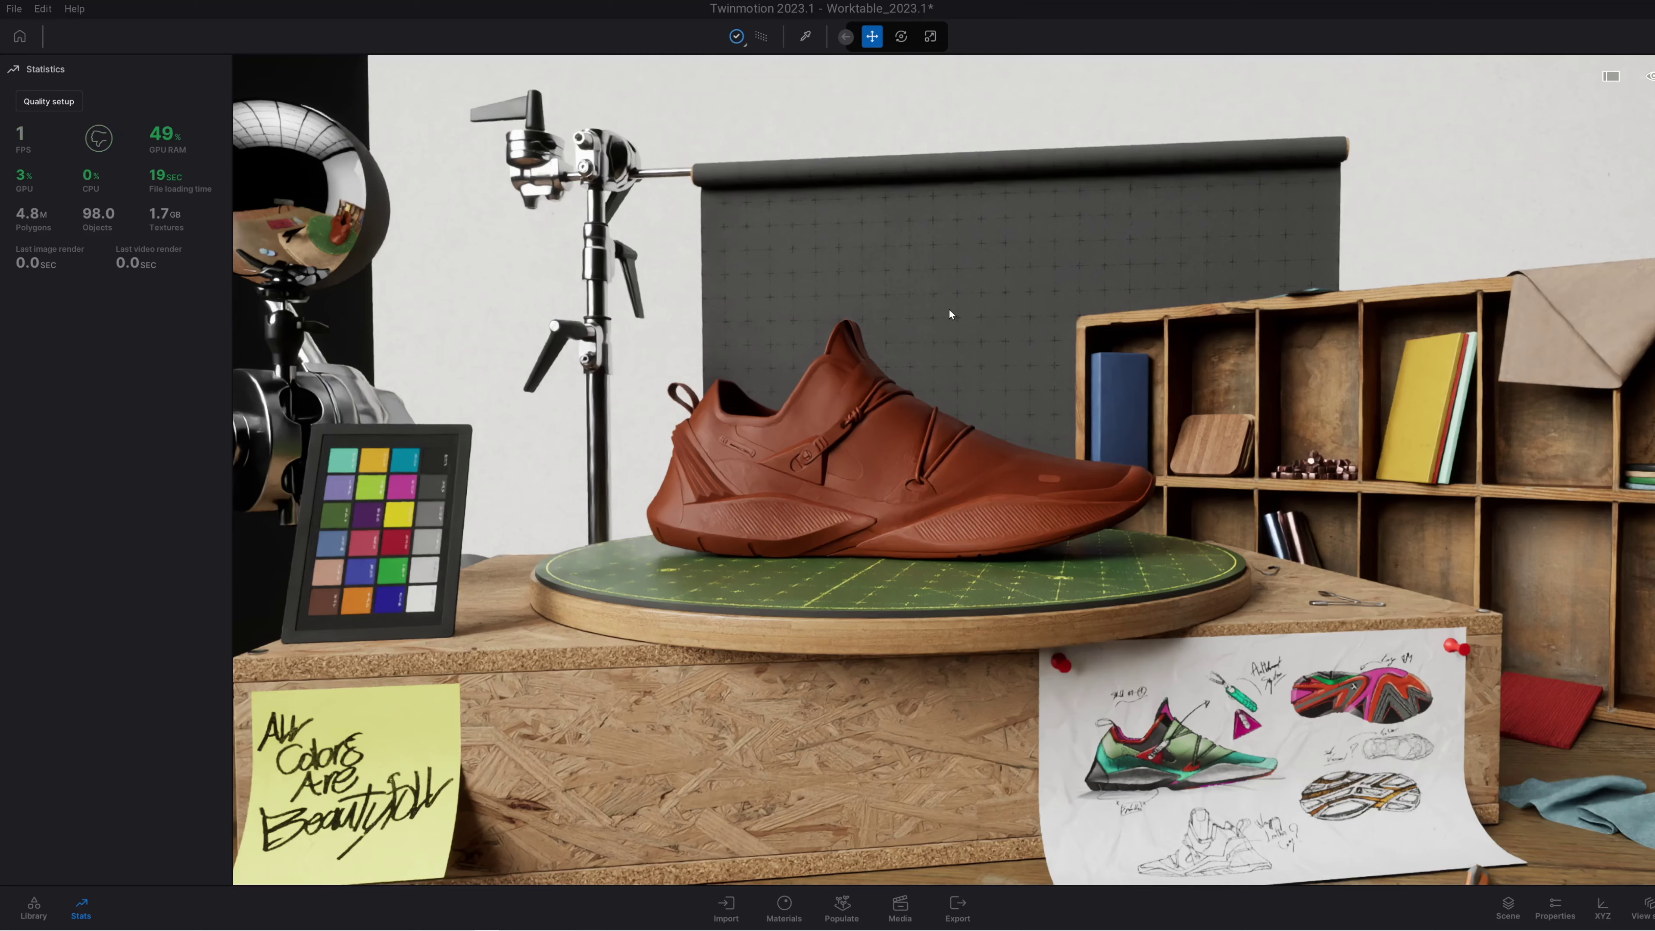
pyautogui.click(739, 36)
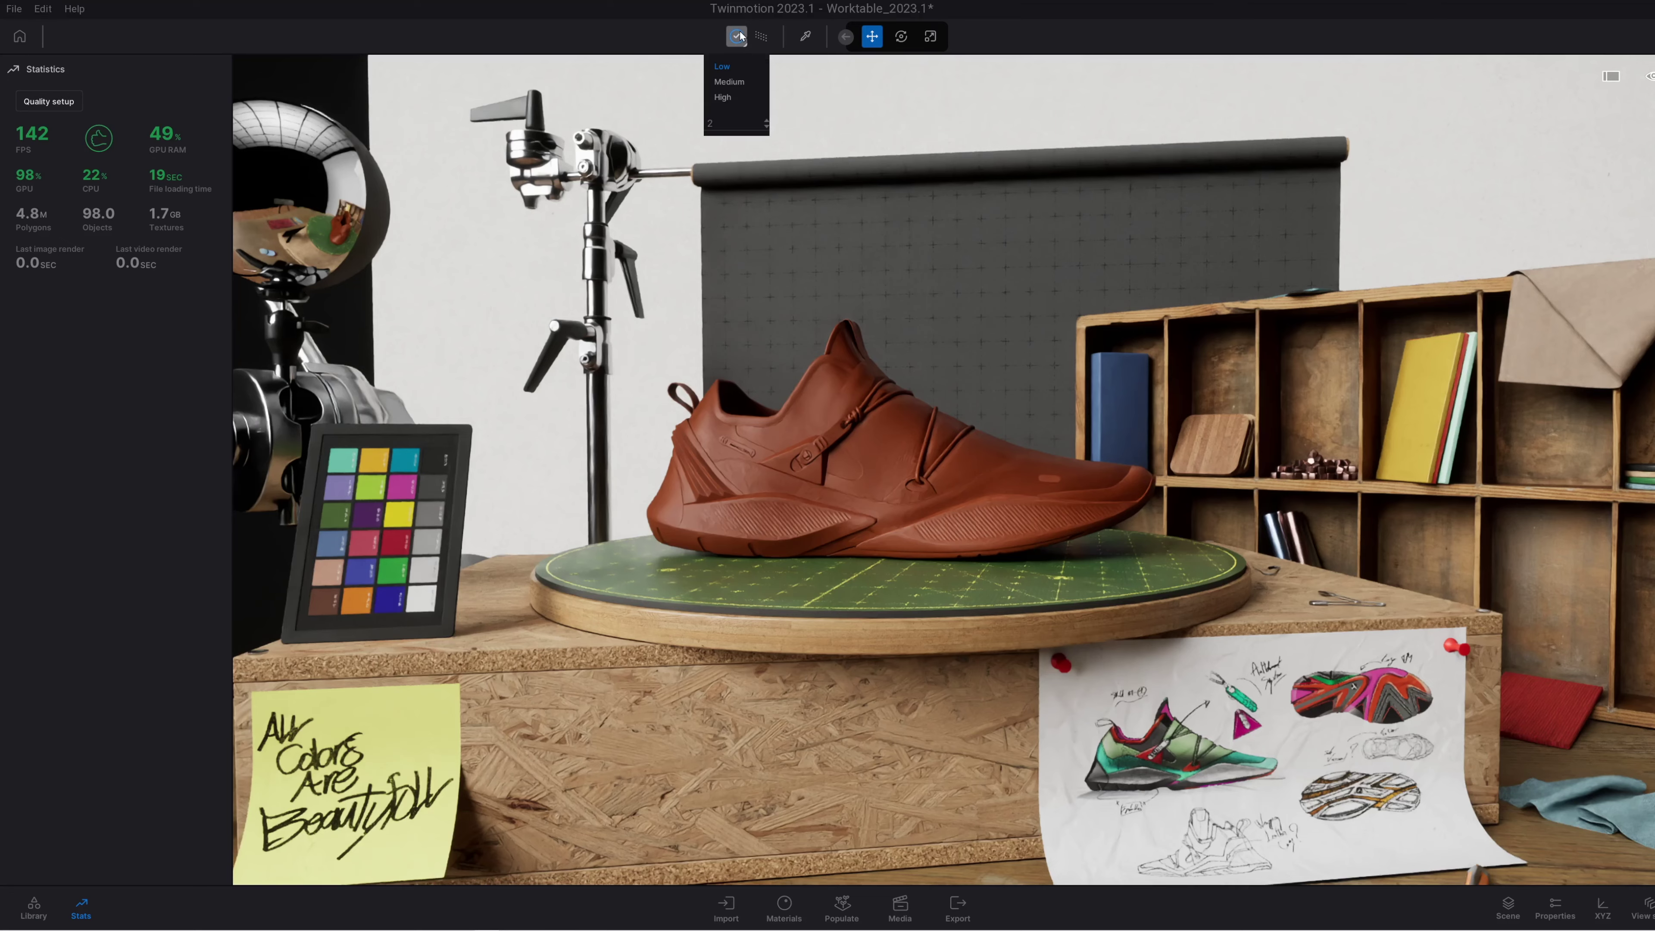
pyautogui.click(737, 81)
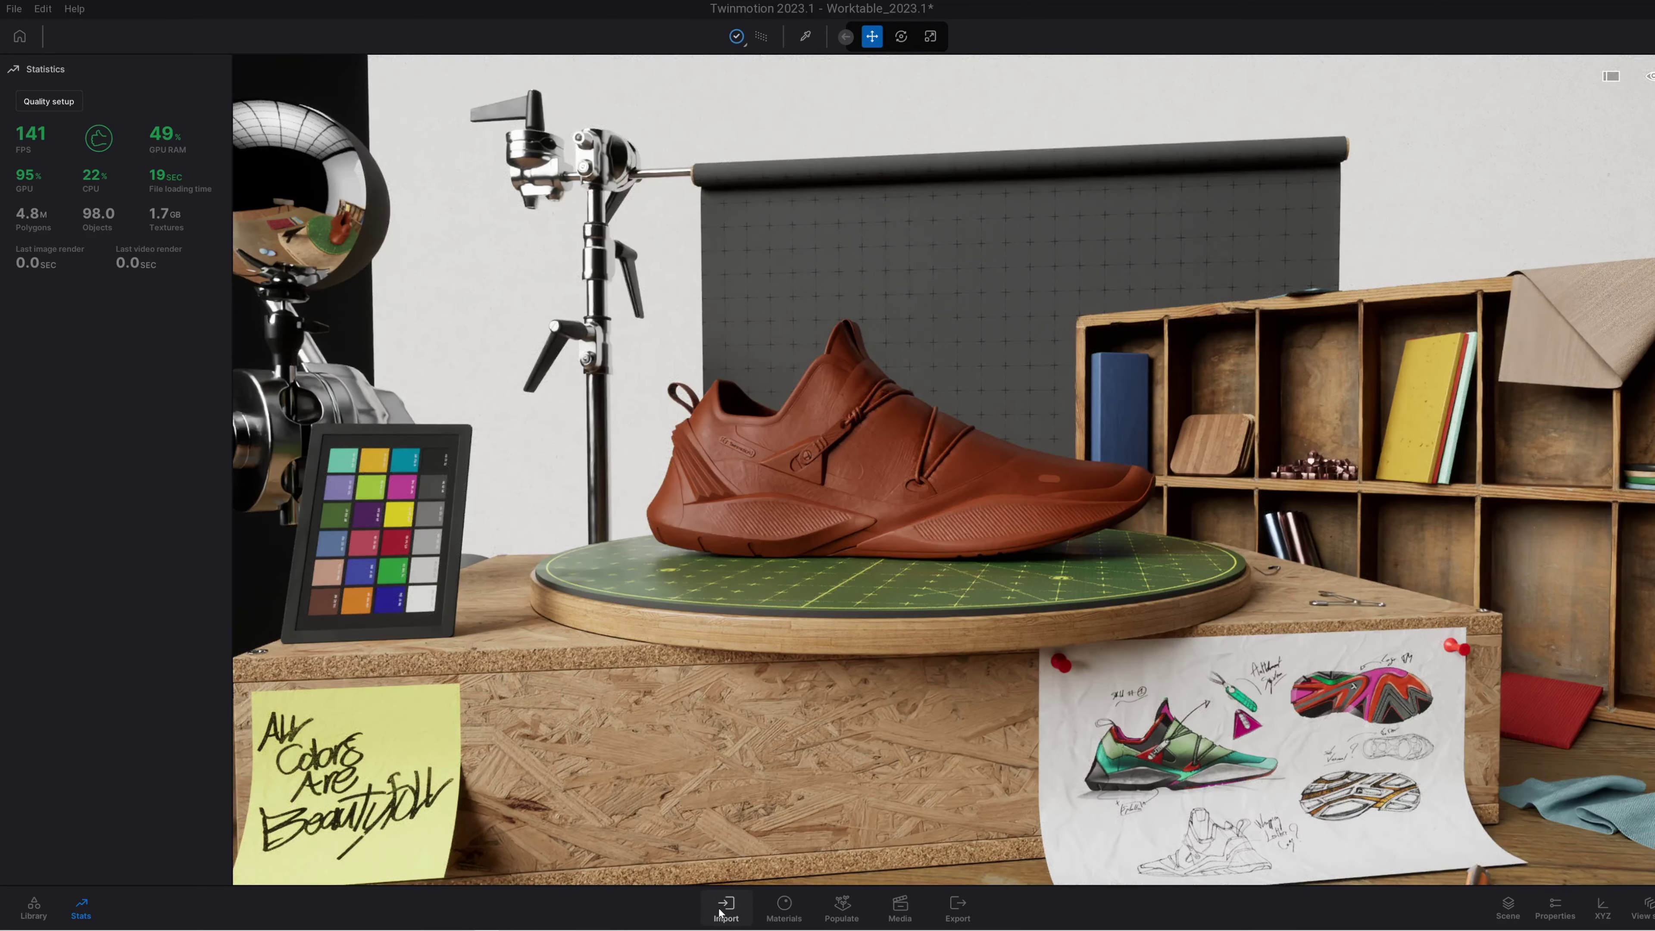
# - Show the Media images, duplicate the Studio shot, and select the new copy
pyautogui.click(900, 906)
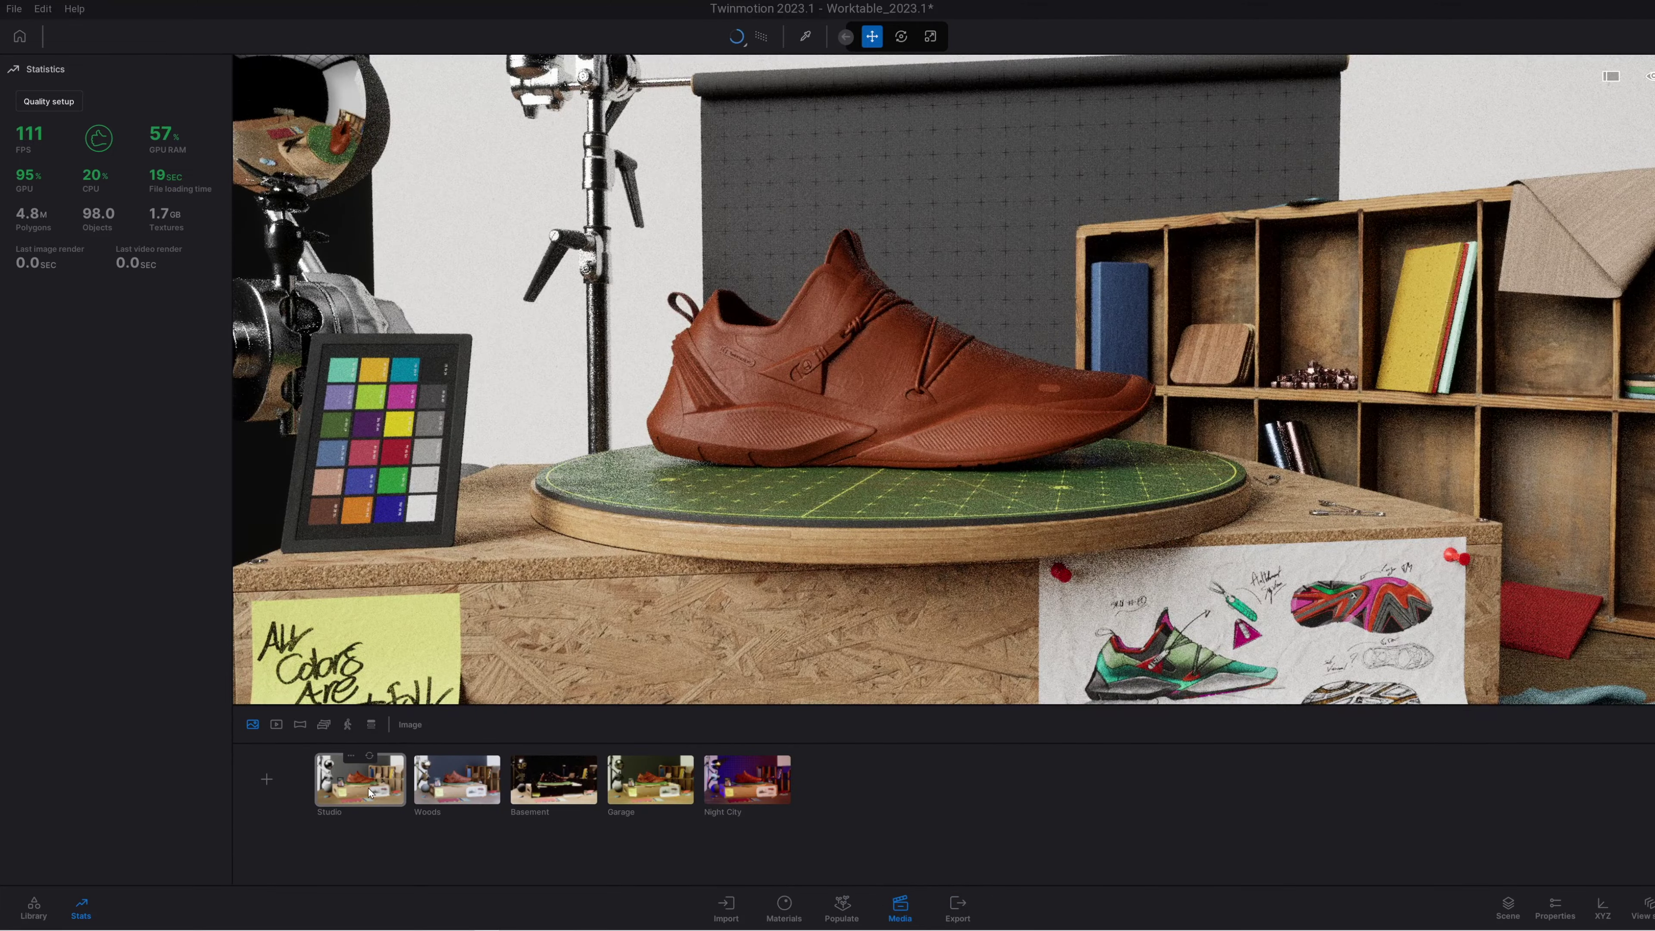
pyautogui.click(369, 792)
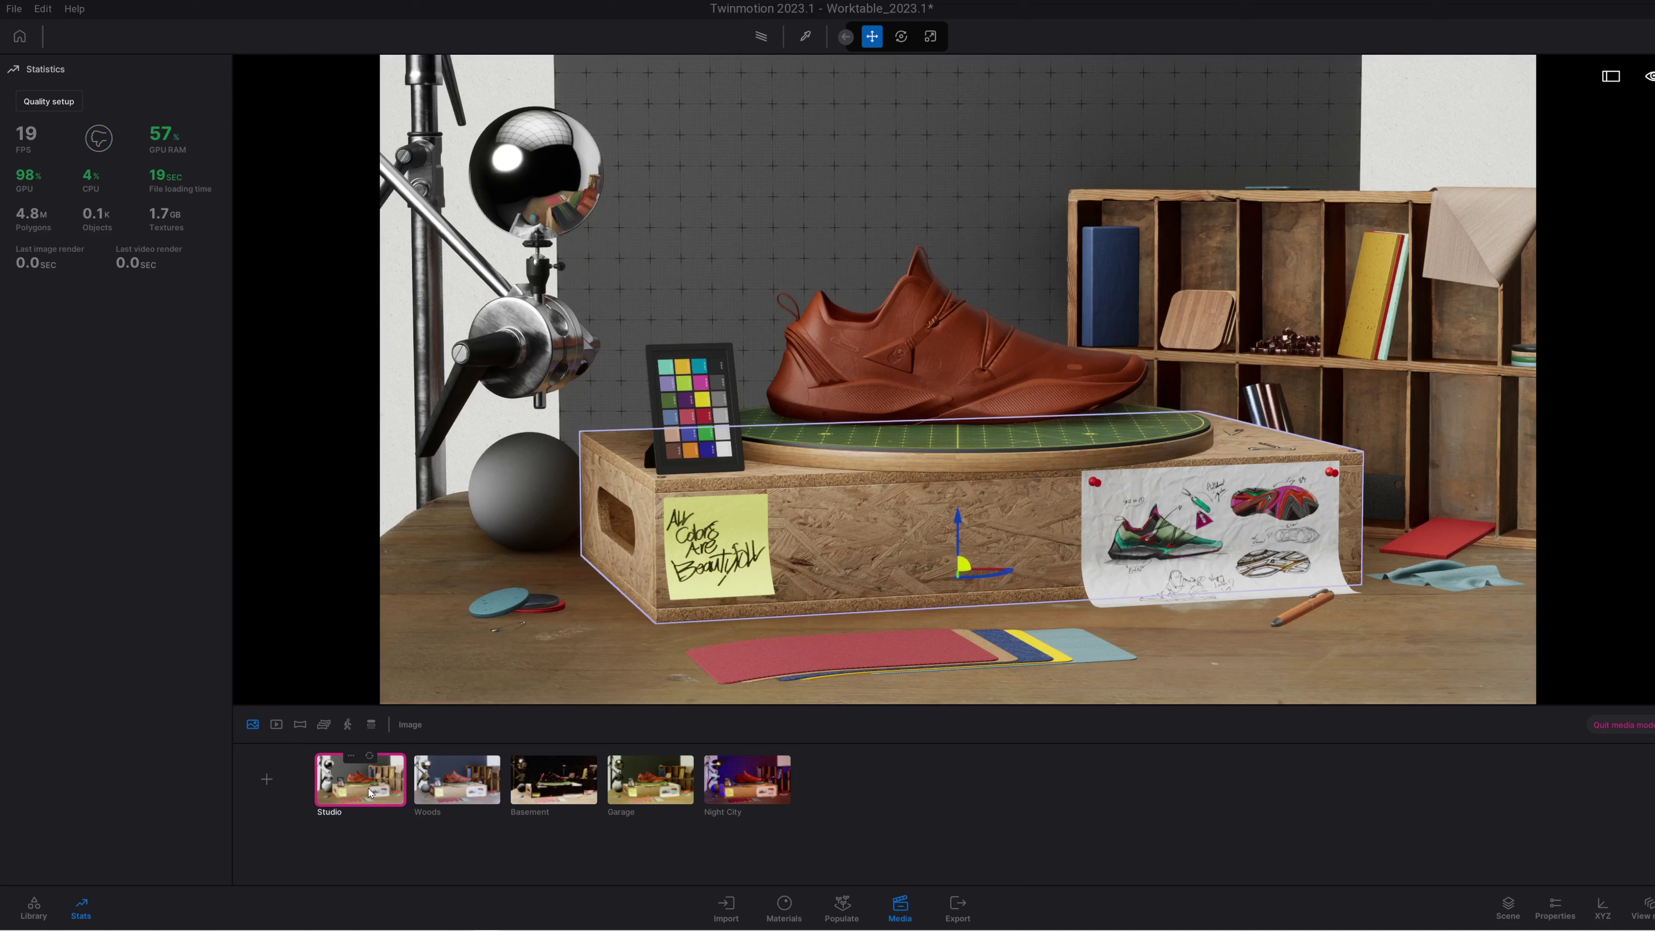
pyautogui.moveTo(350, 782)
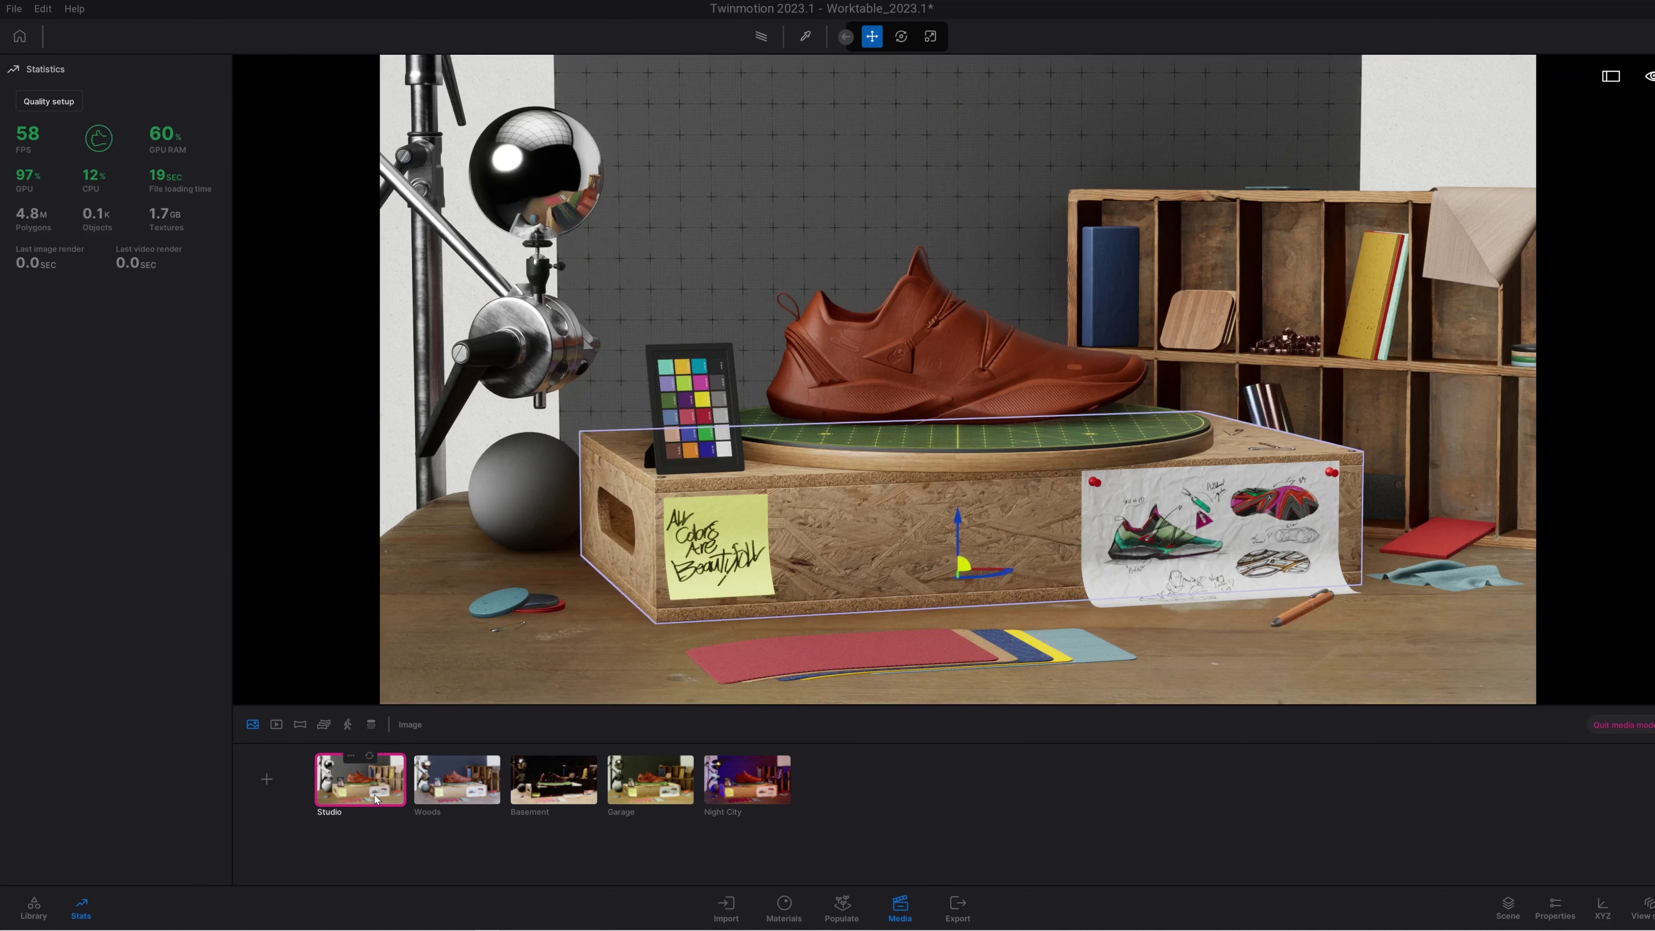
pyautogui.click(350, 773)
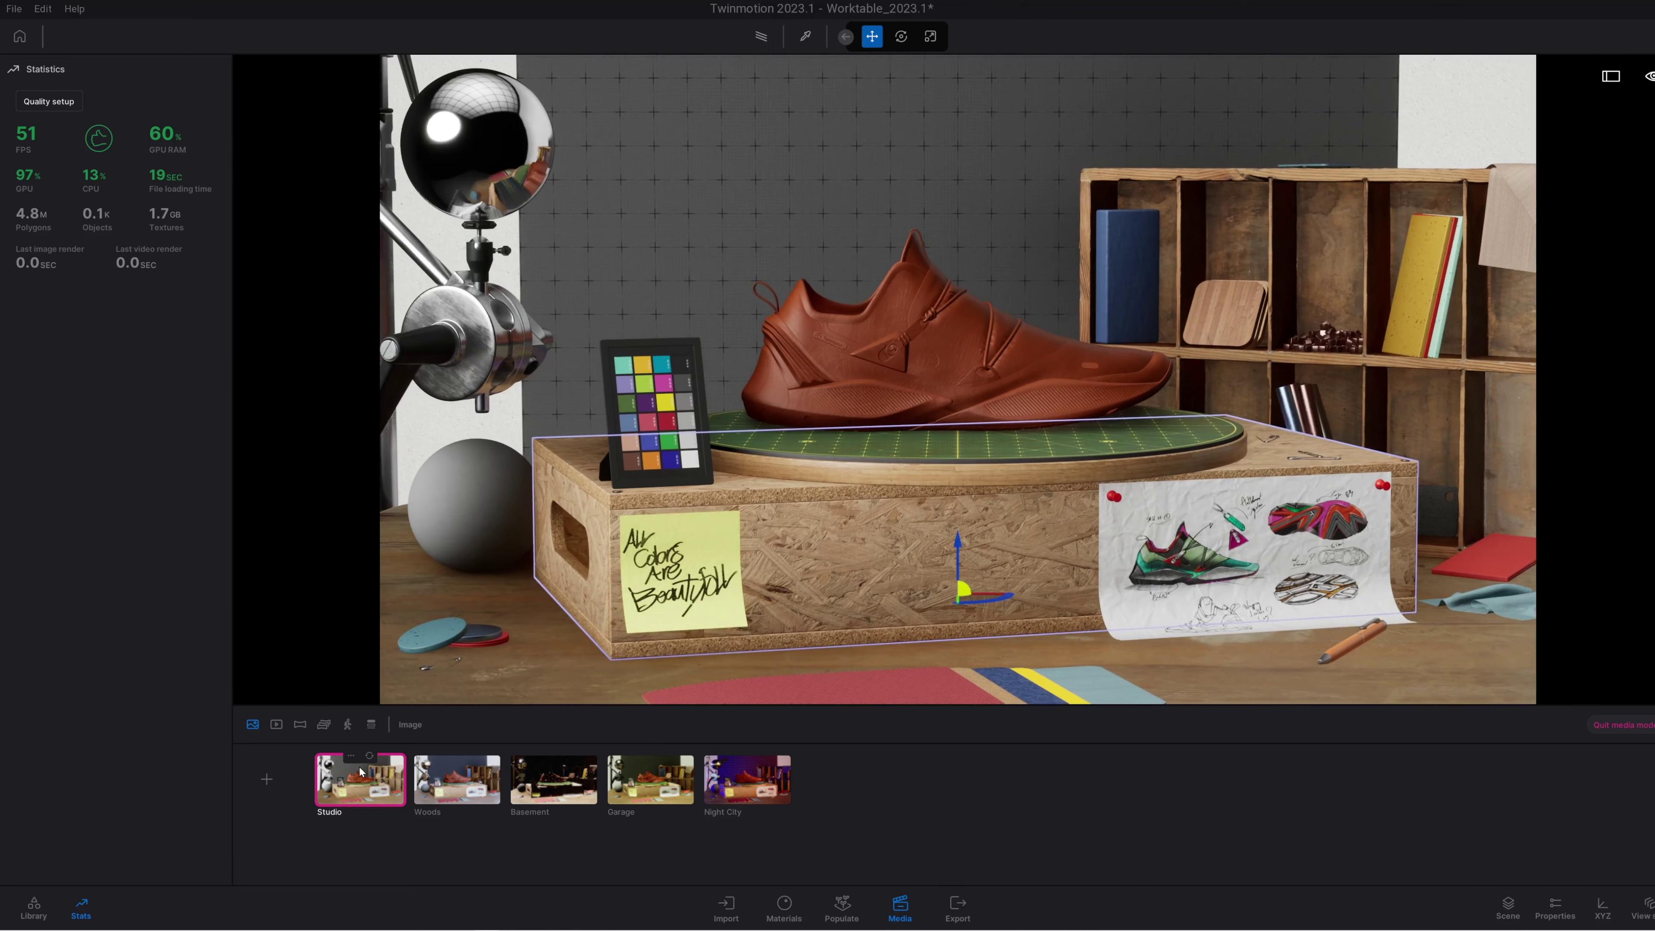
pyautogui.click(351, 755)
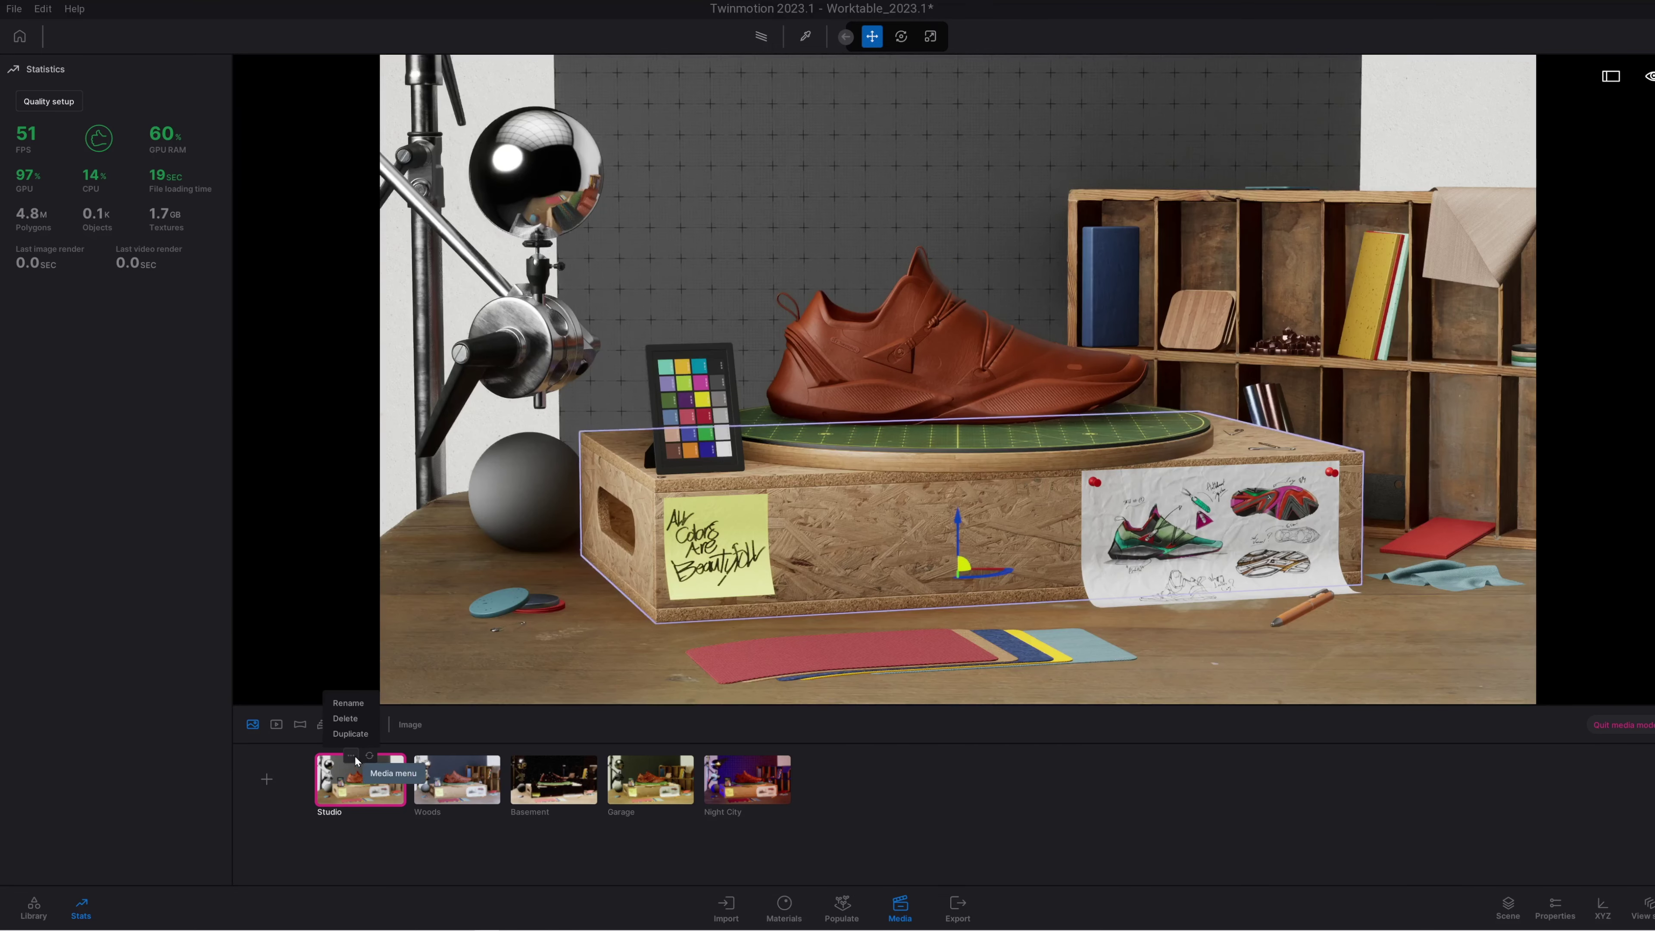
pyautogui.click(351, 734)
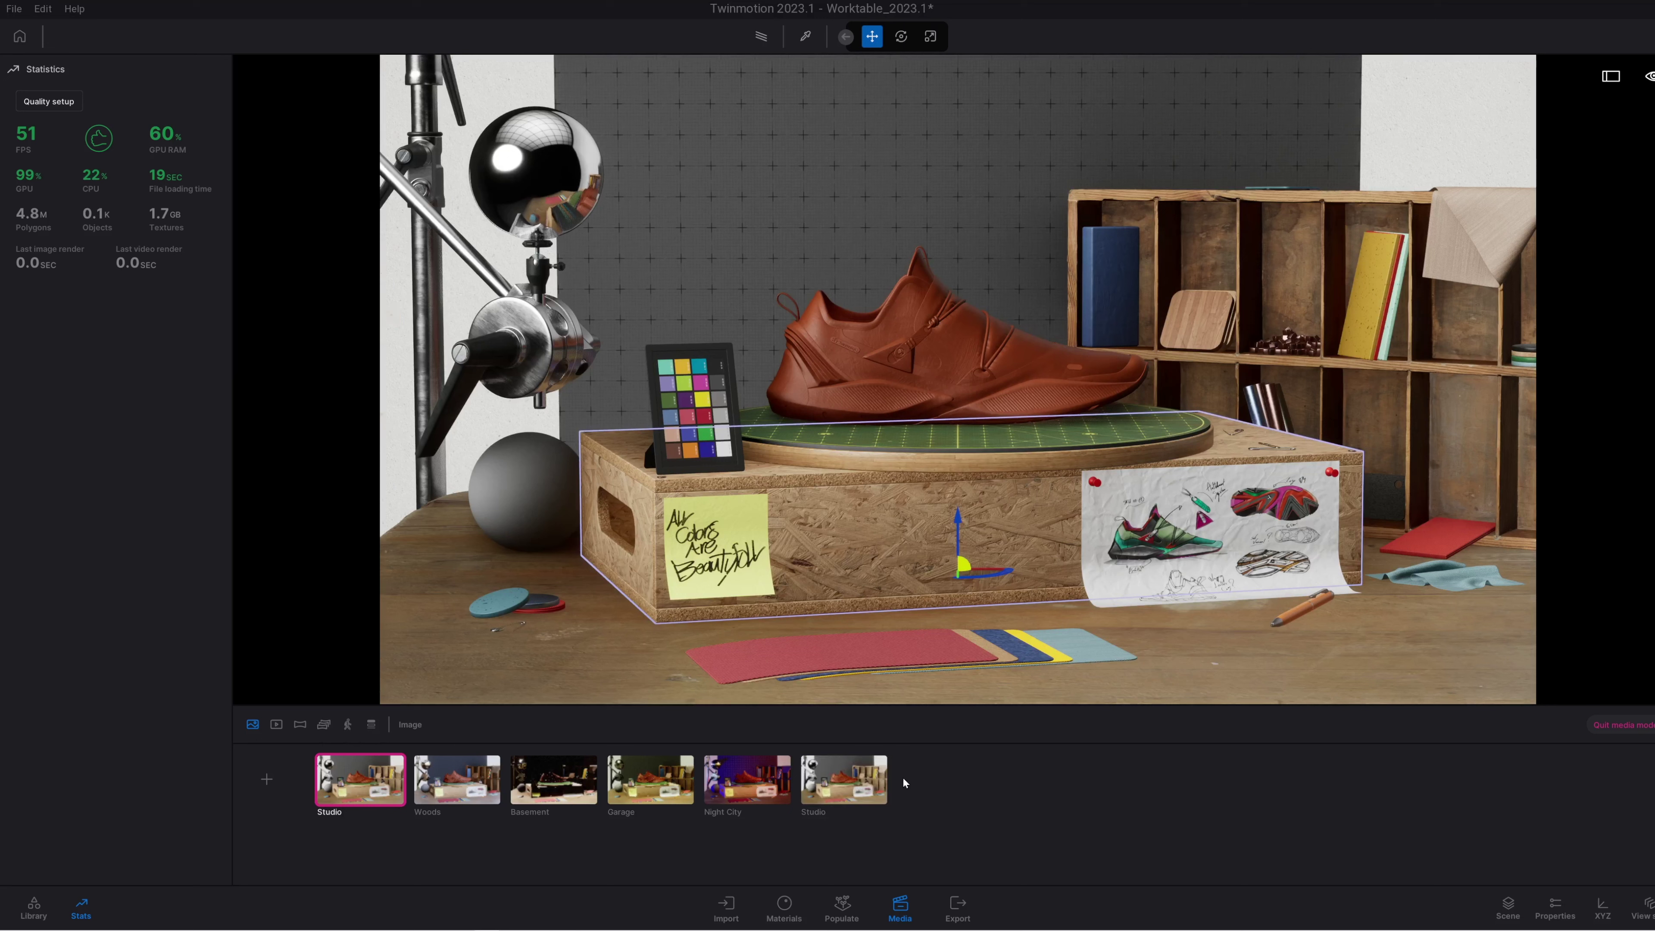
pyautogui.click(839, 779)
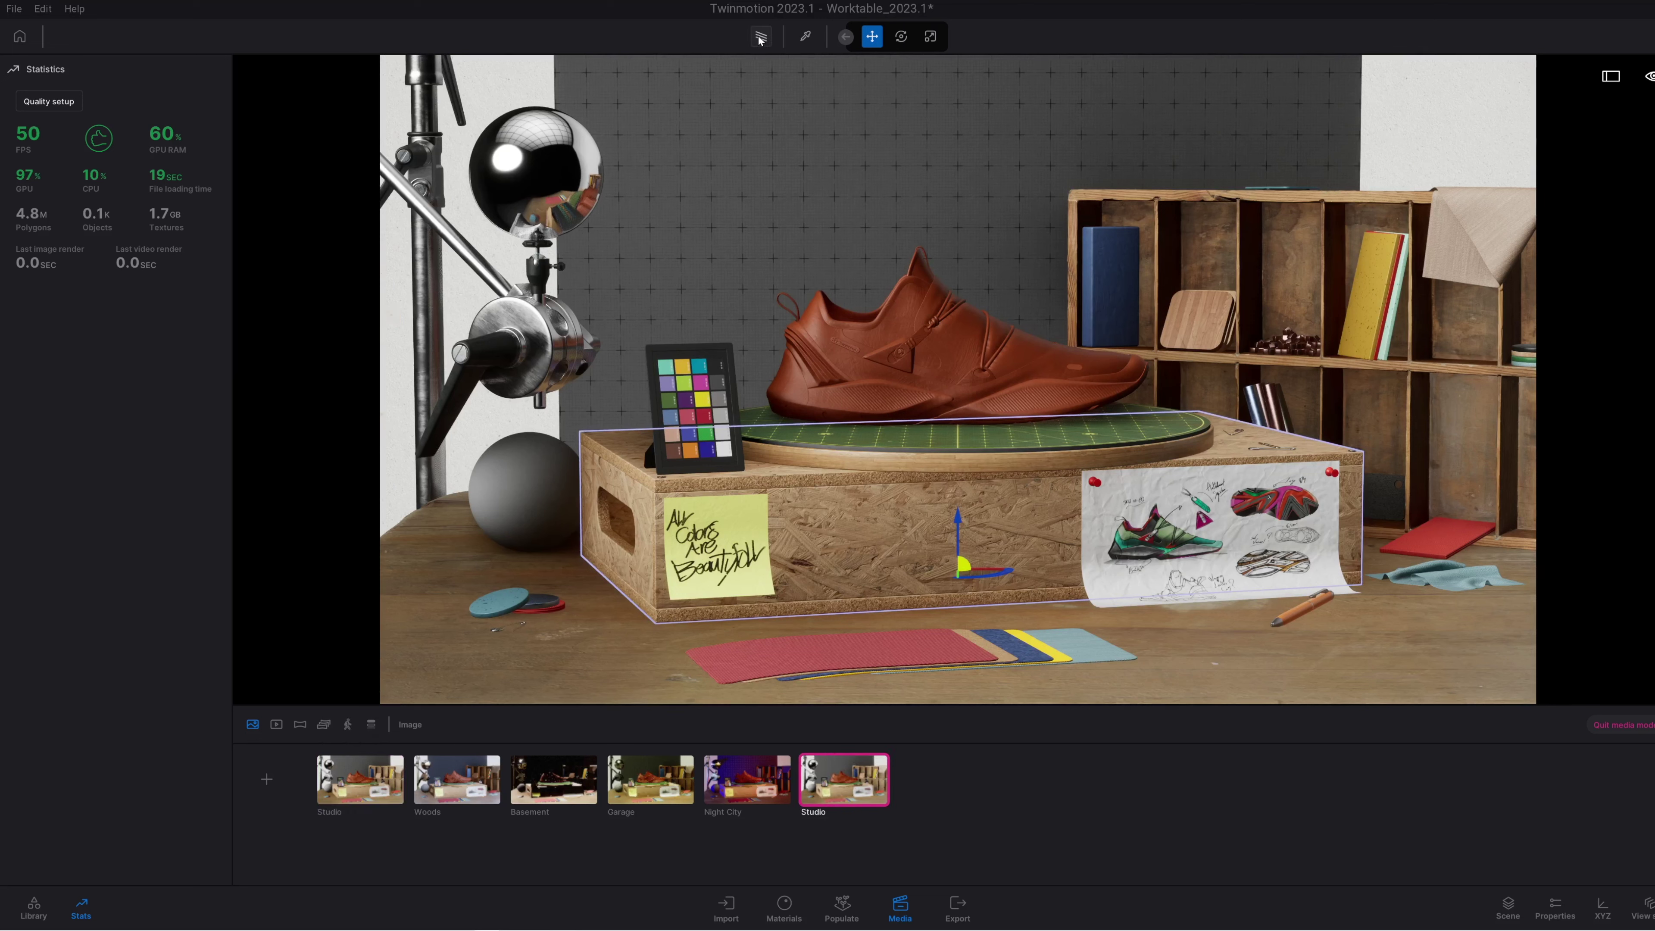
pyautogui.moveTo(867, 808)
# - Switch the new Studio image to the Path Tracer and set its quality to High
pyautogui.click(1515, 908)
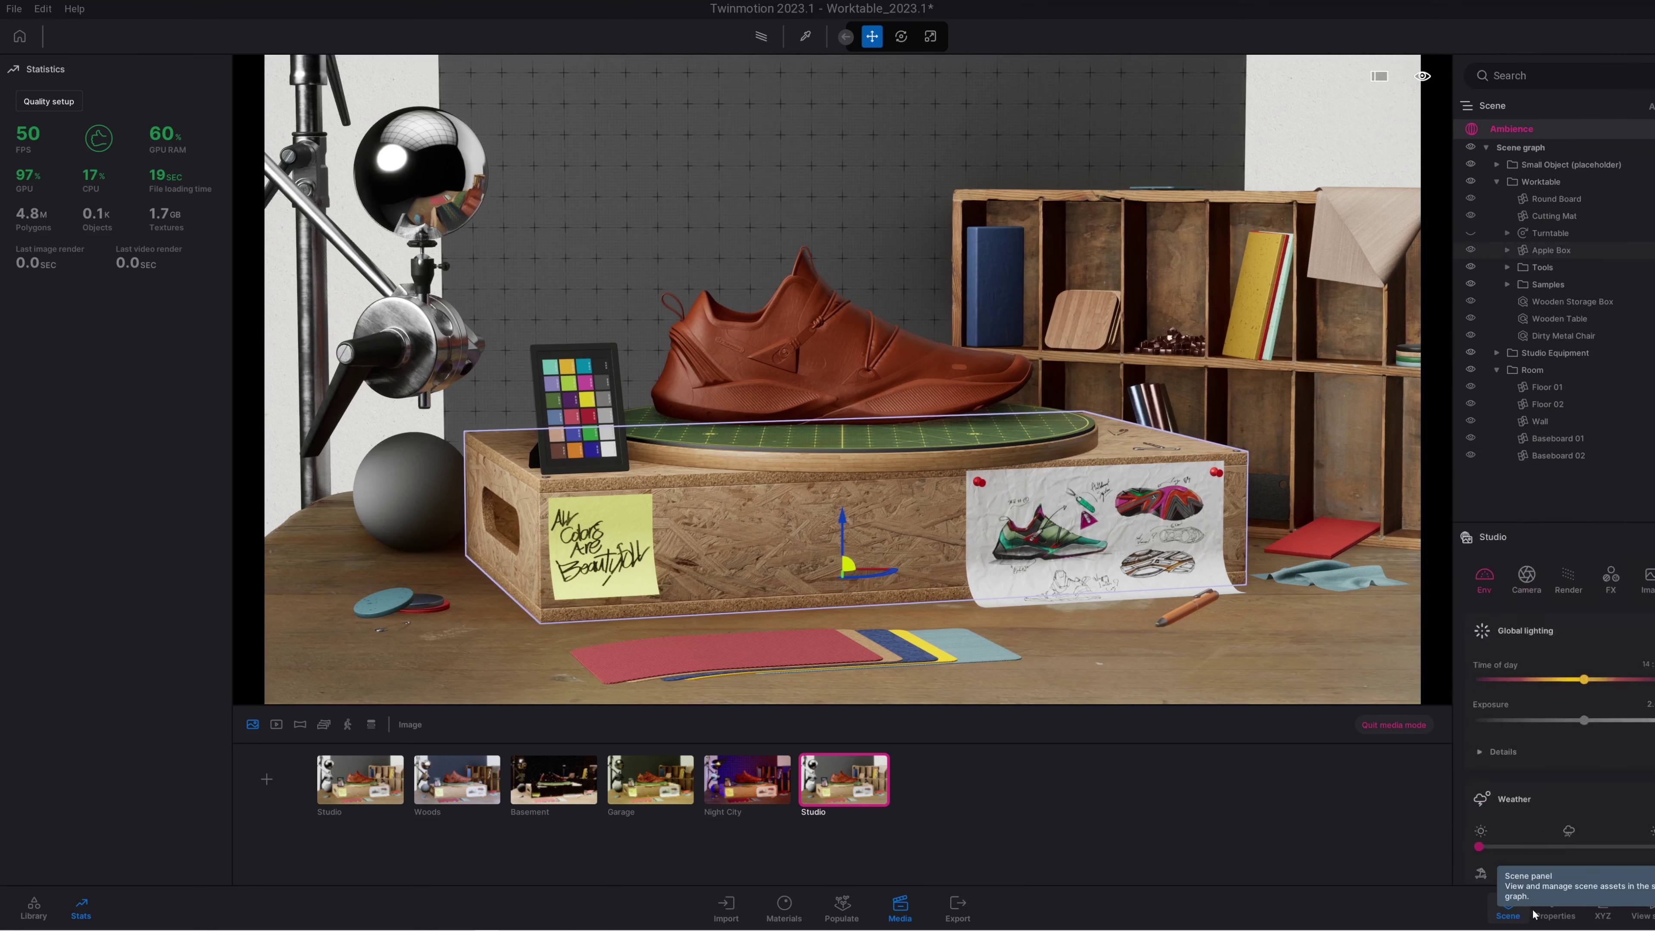
pyautogui.click(1553, 909)
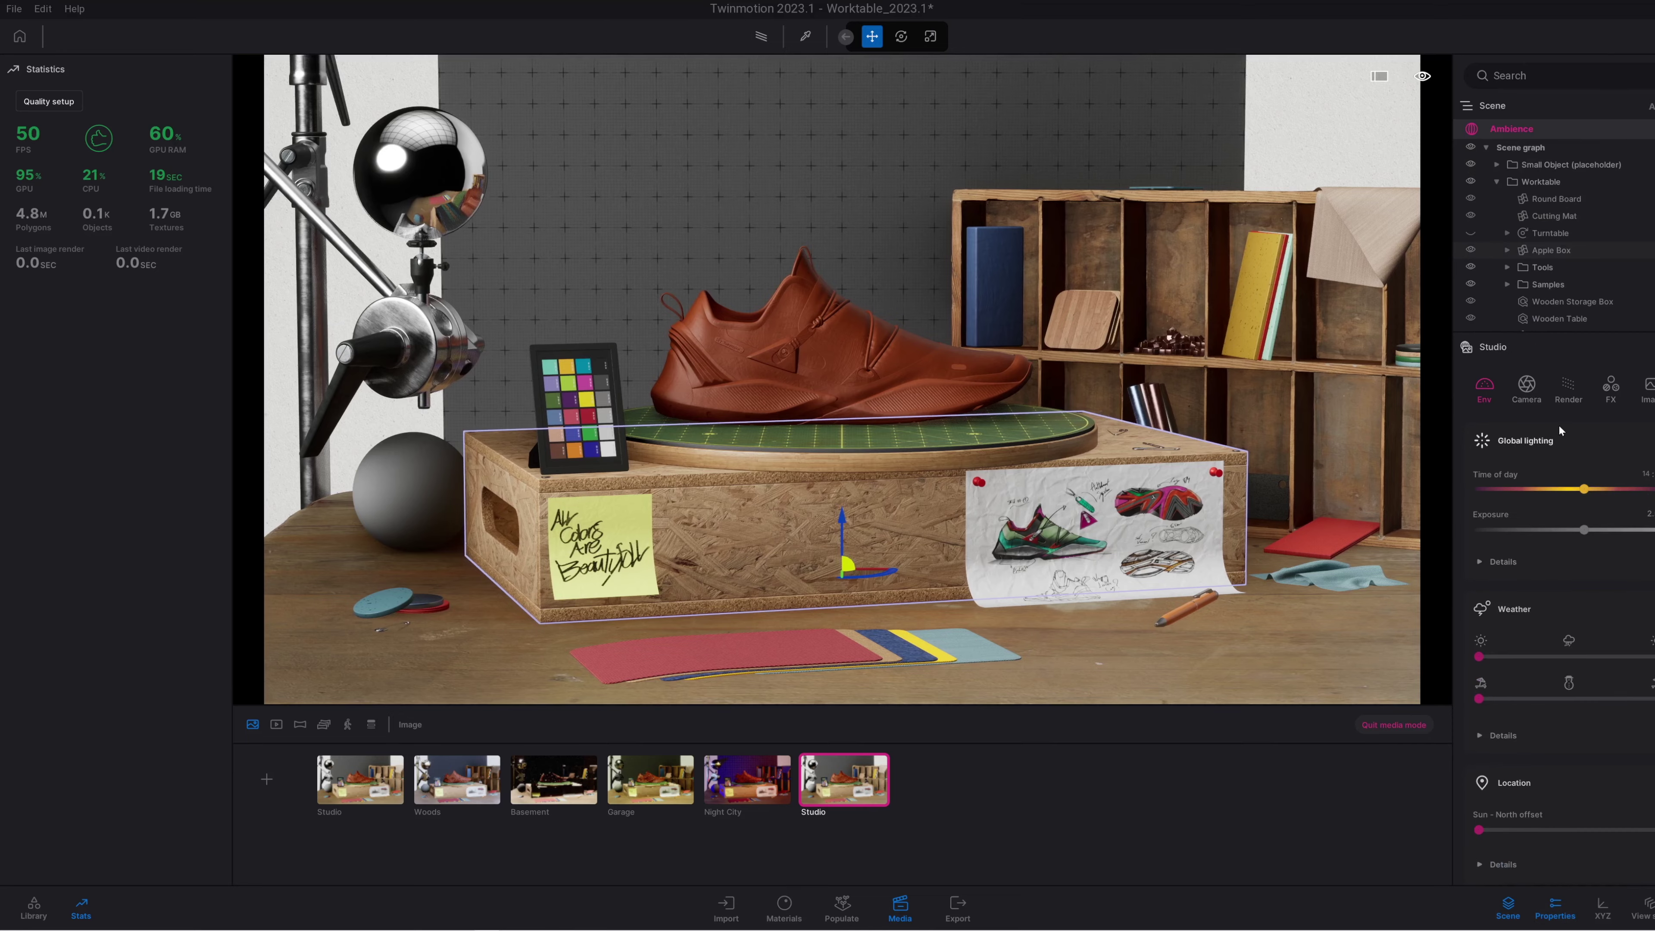
pyautogui.click(1568, 387)
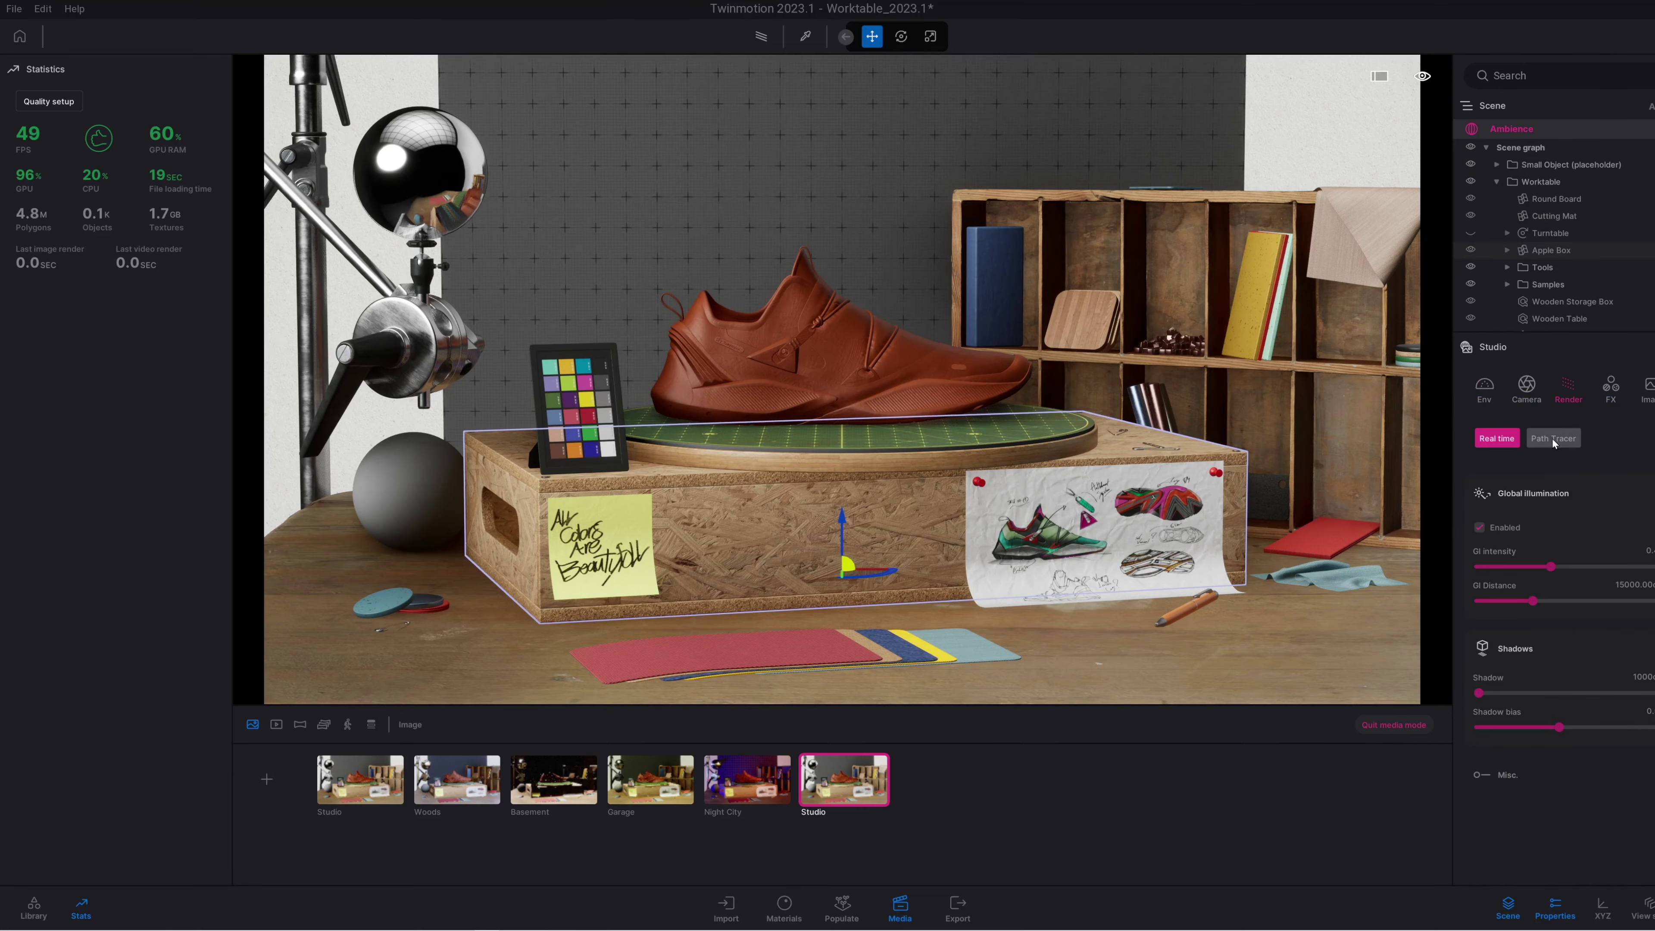
pyautogui.click(1547, 437)
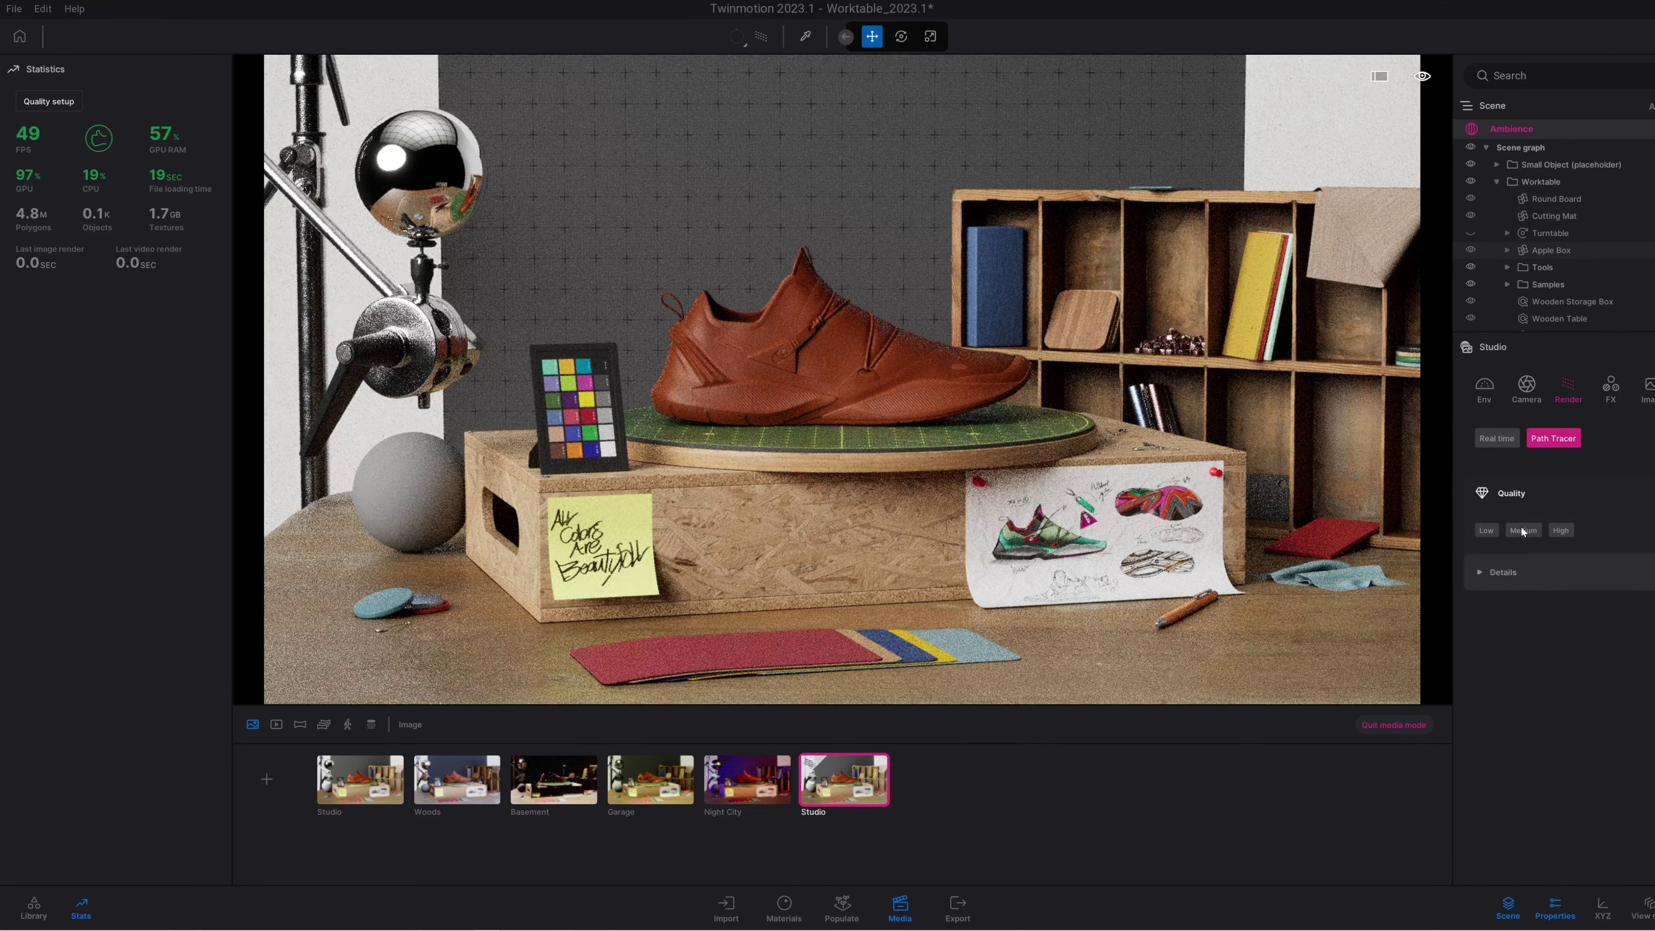
pyautogui.click(1523, 530)
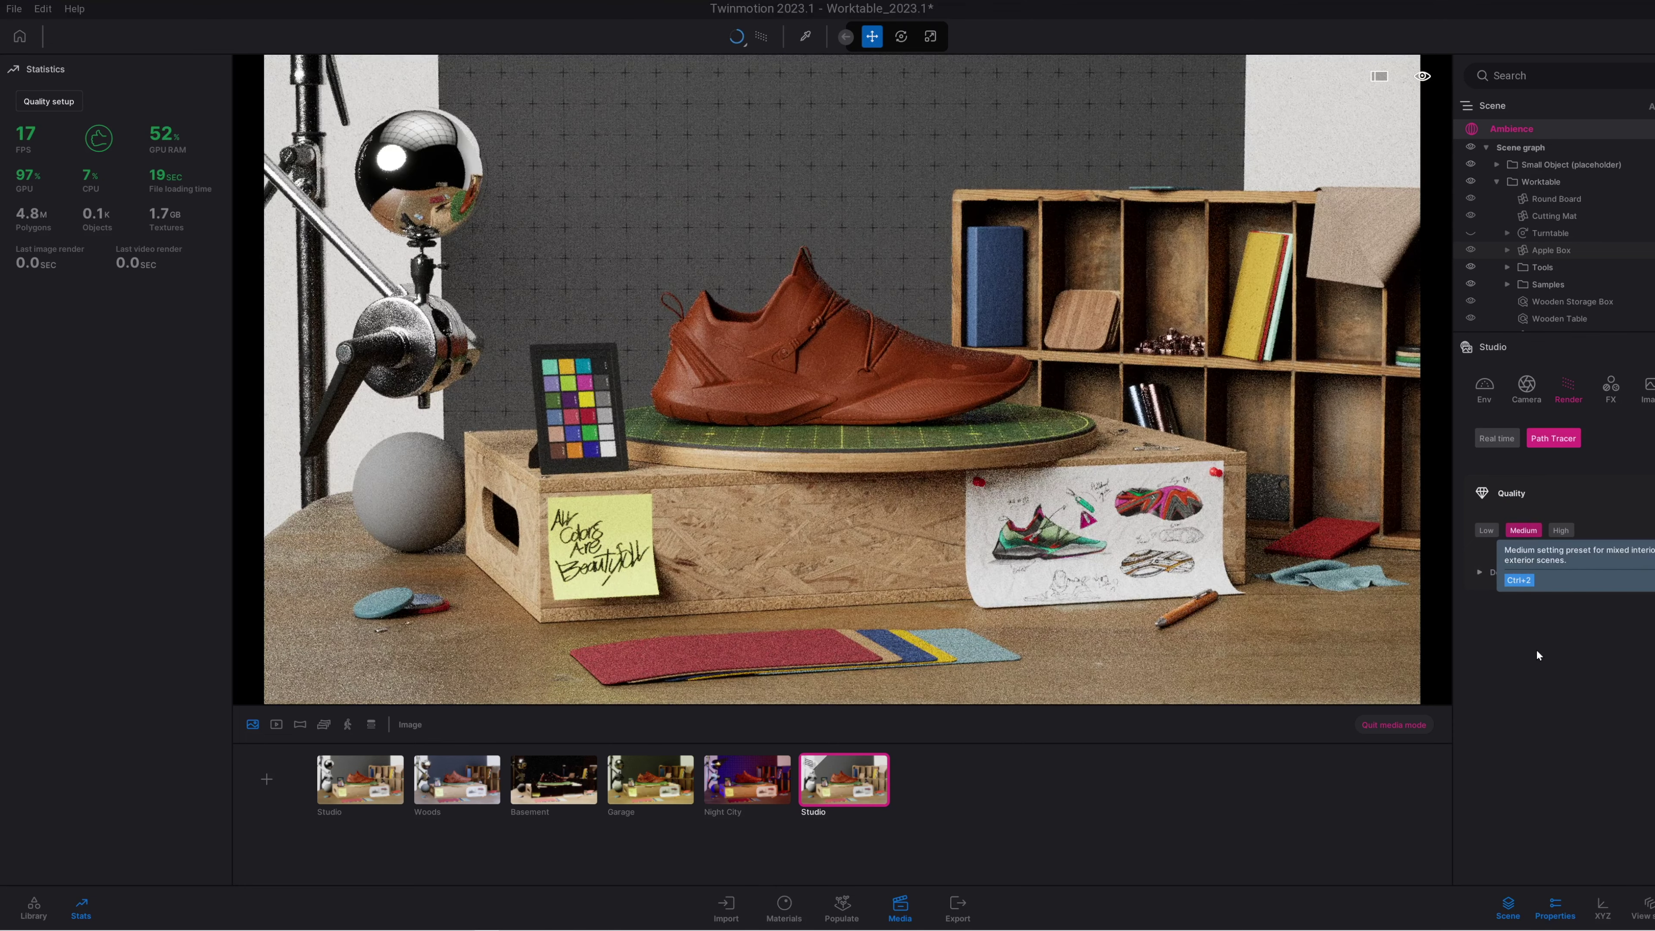
pyautogui.click(1479, 572)
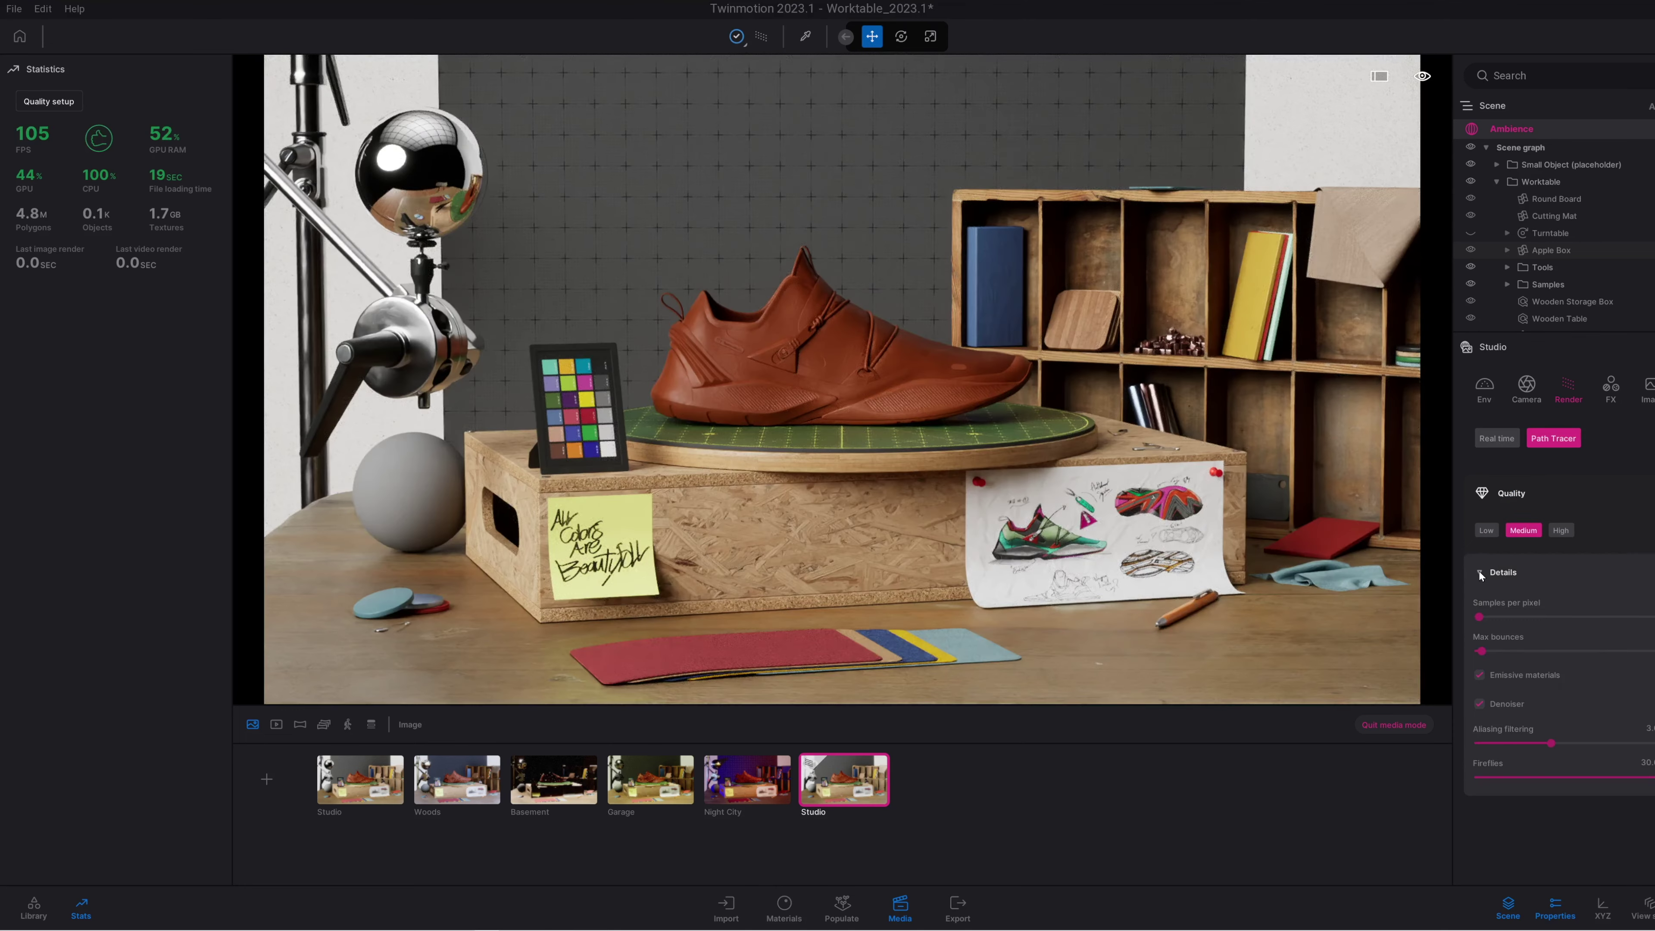
pyautogui.click(1560, 530)
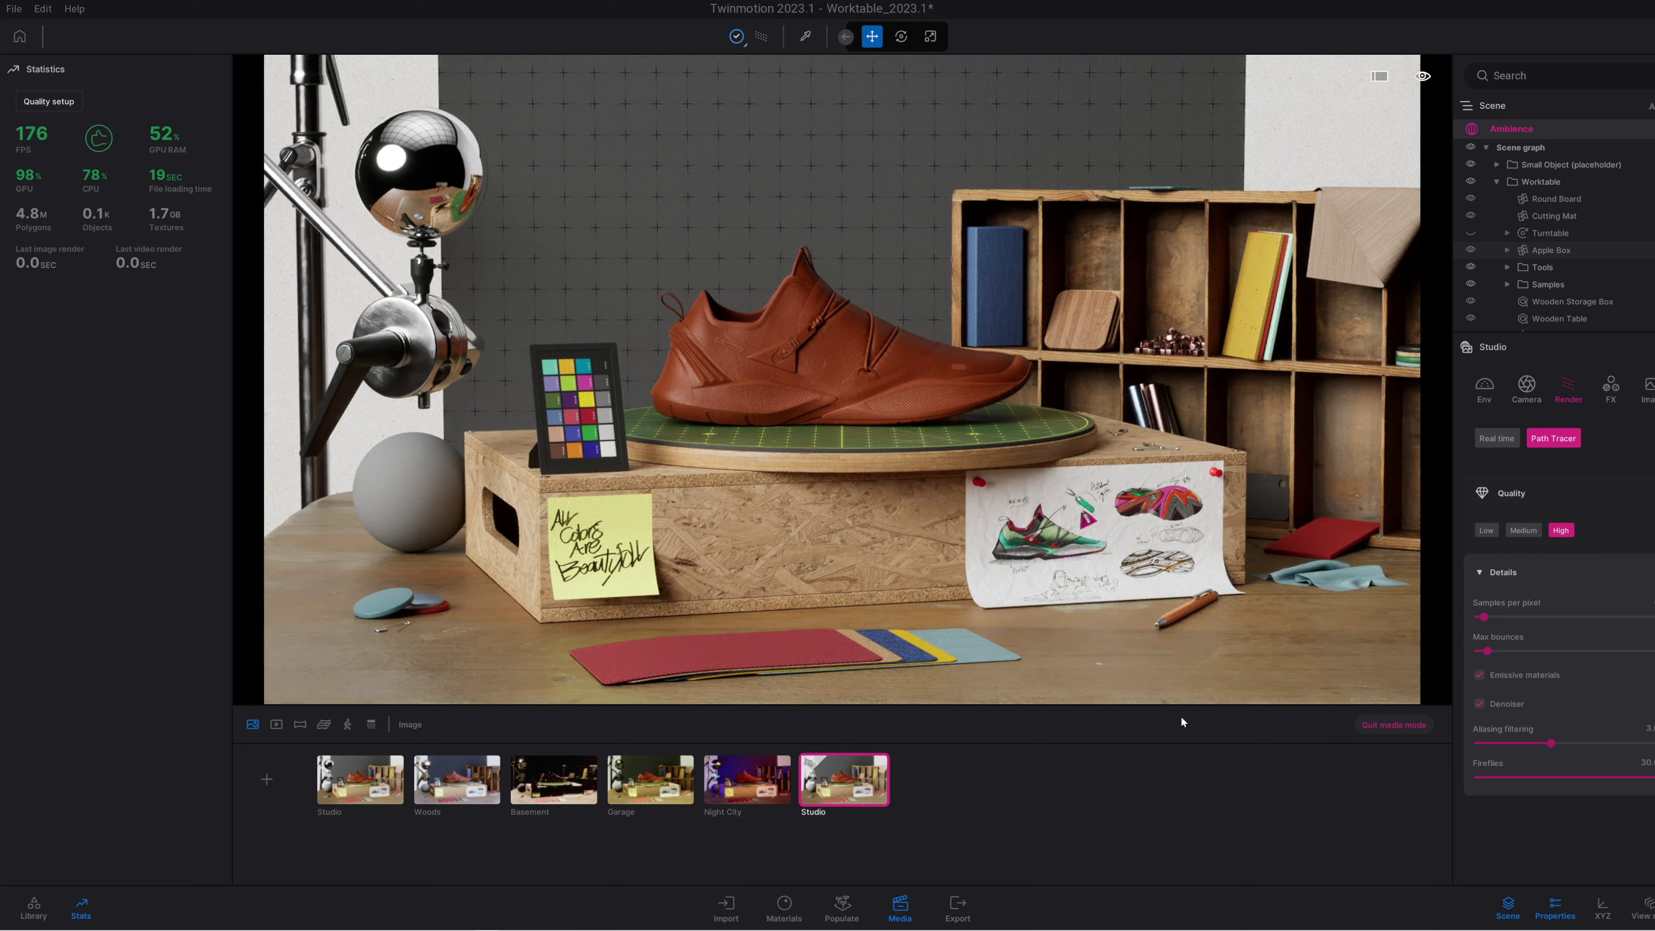
# - Set the Studio image's output size to 4K UHD 3840x2160 and bring up the Export panel
pyautogui.click(1646, 386)
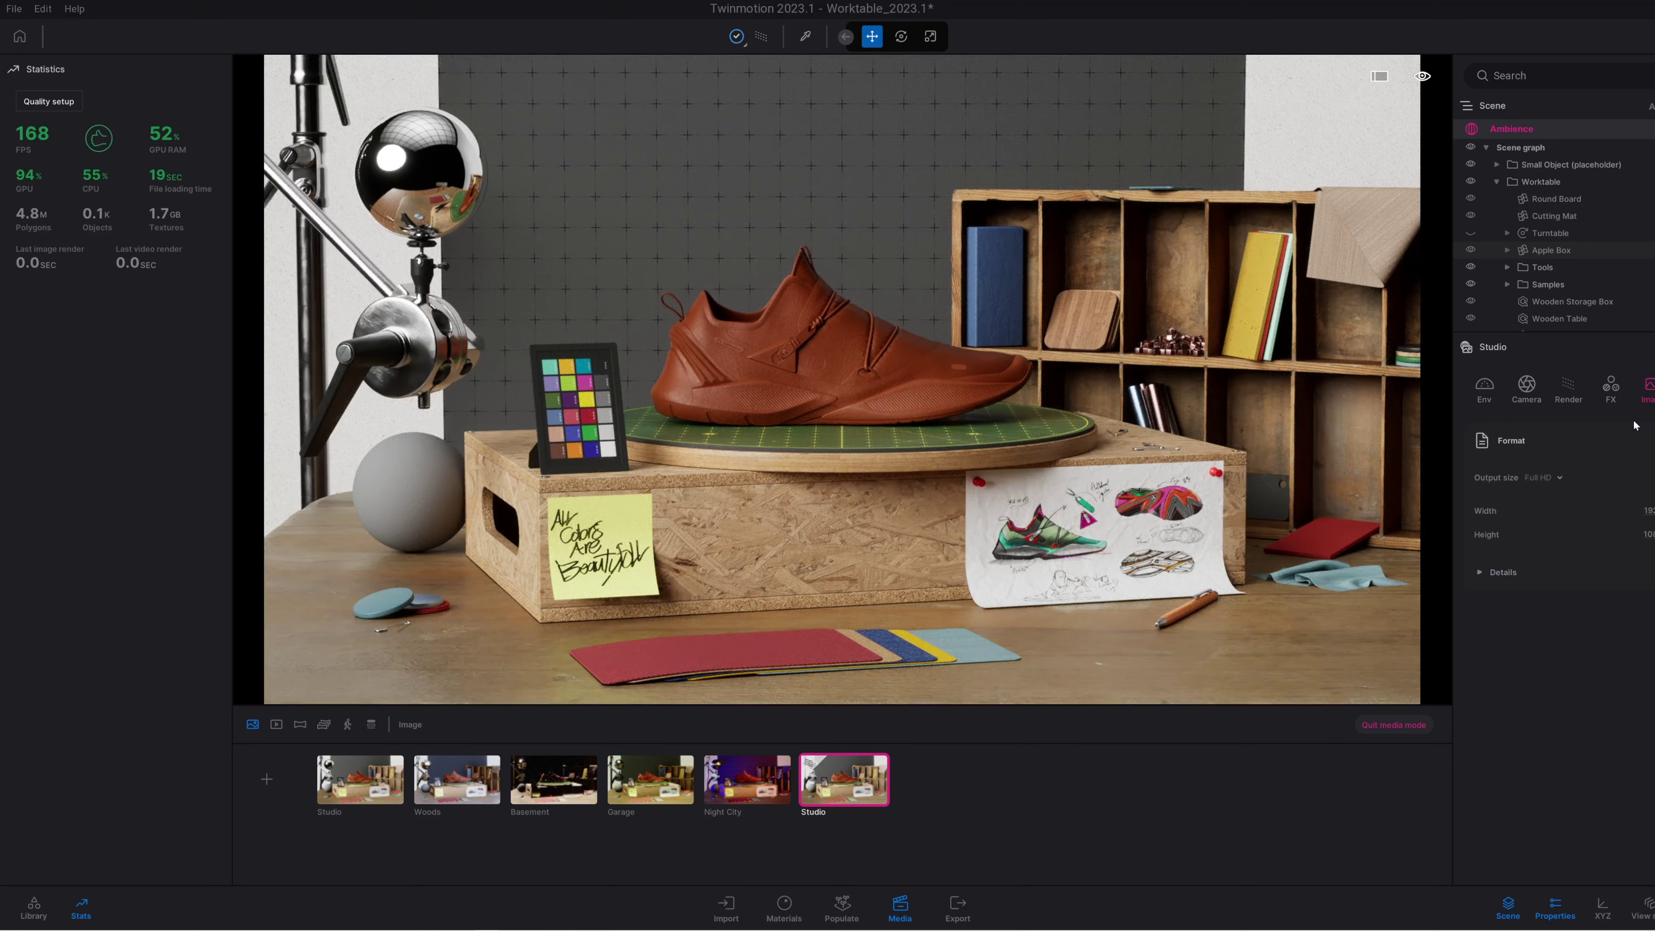
pyautogui.click(1552, 480)
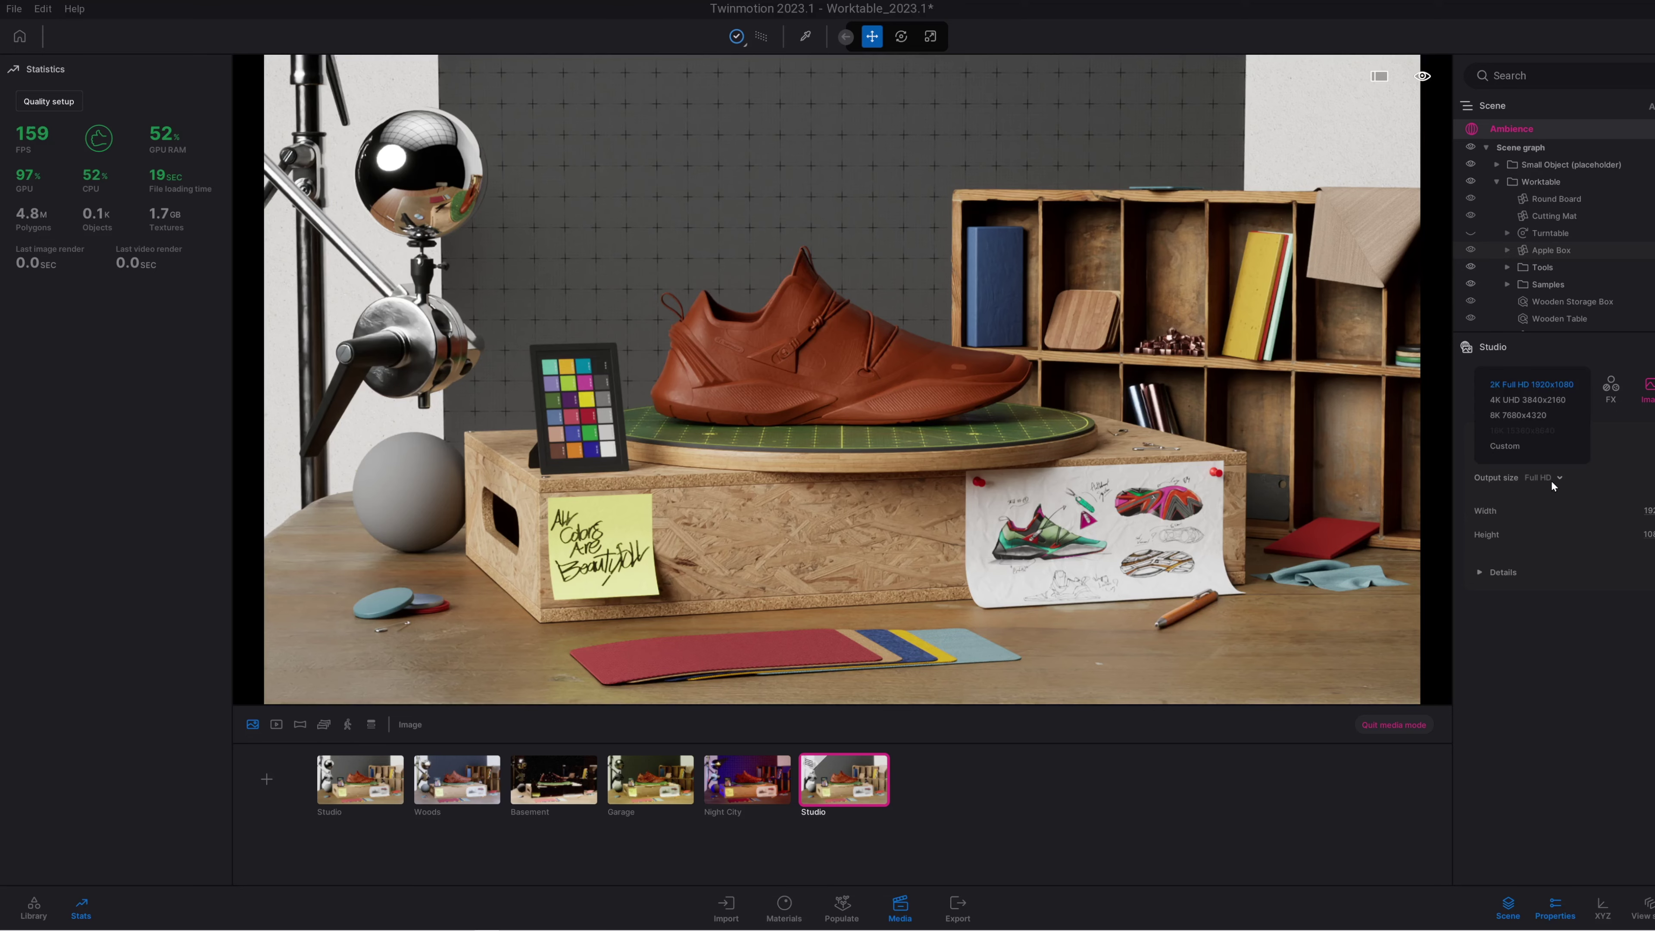
pyautogui.click(1512, 397)
pyautogui.click(957, 907)
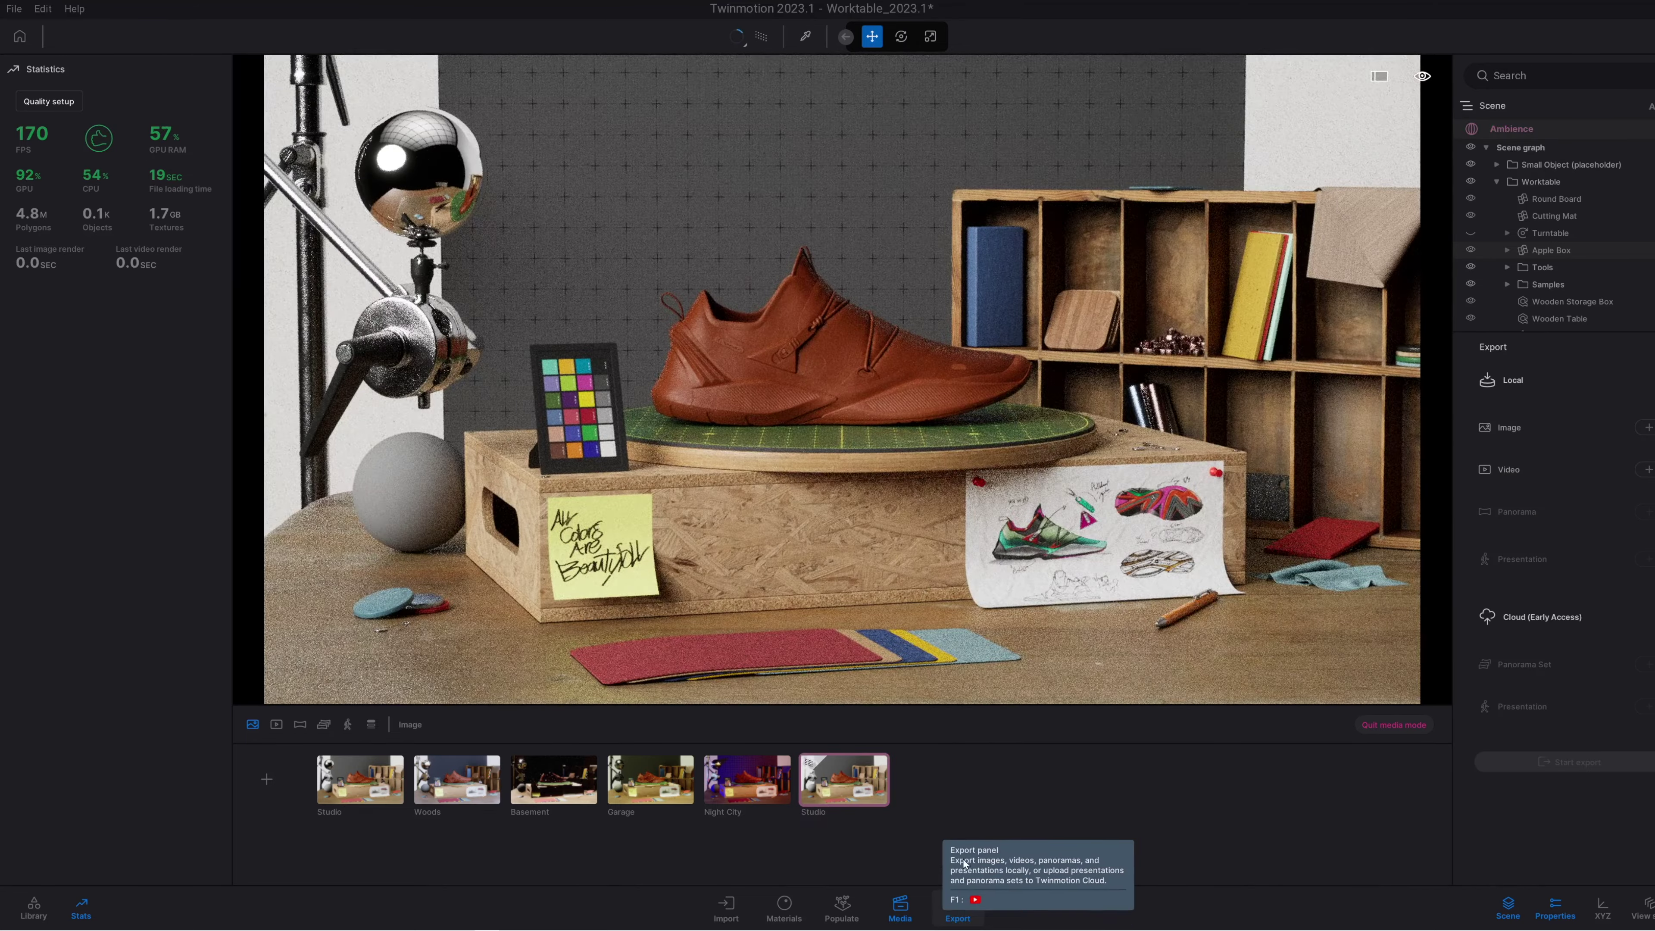
# - Select the newest Studio image for local PNG export and start the export
pyautogui.click(1644, 429)
pyautogui.click(1010, 427)
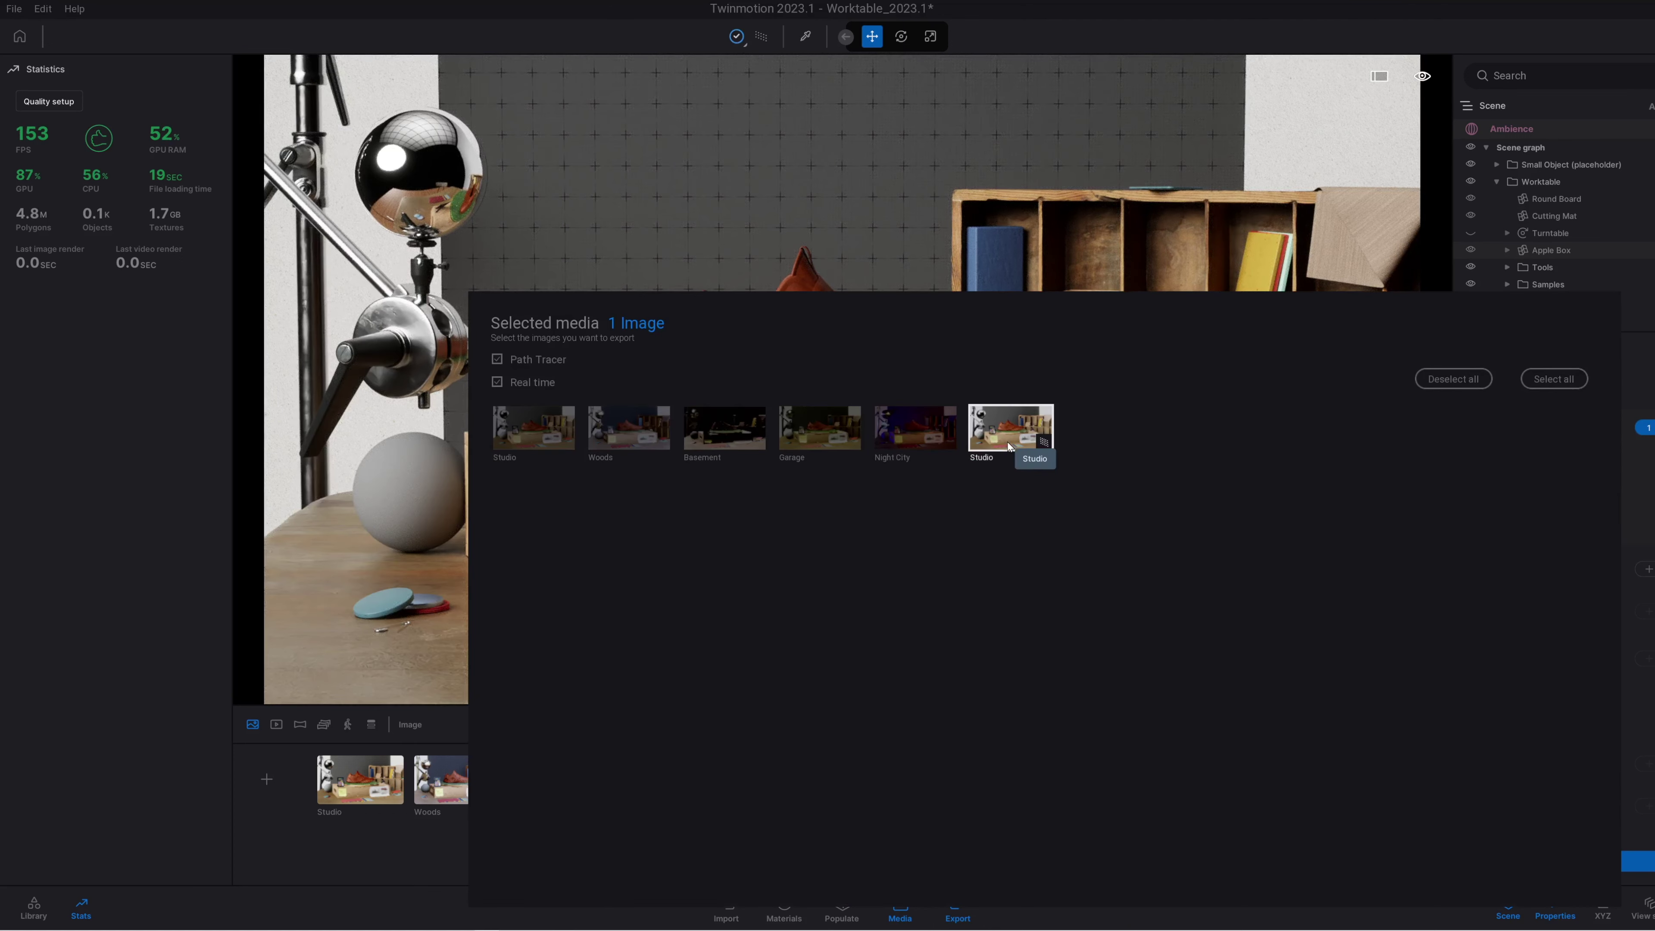
pyautogui.click(1625, 703)
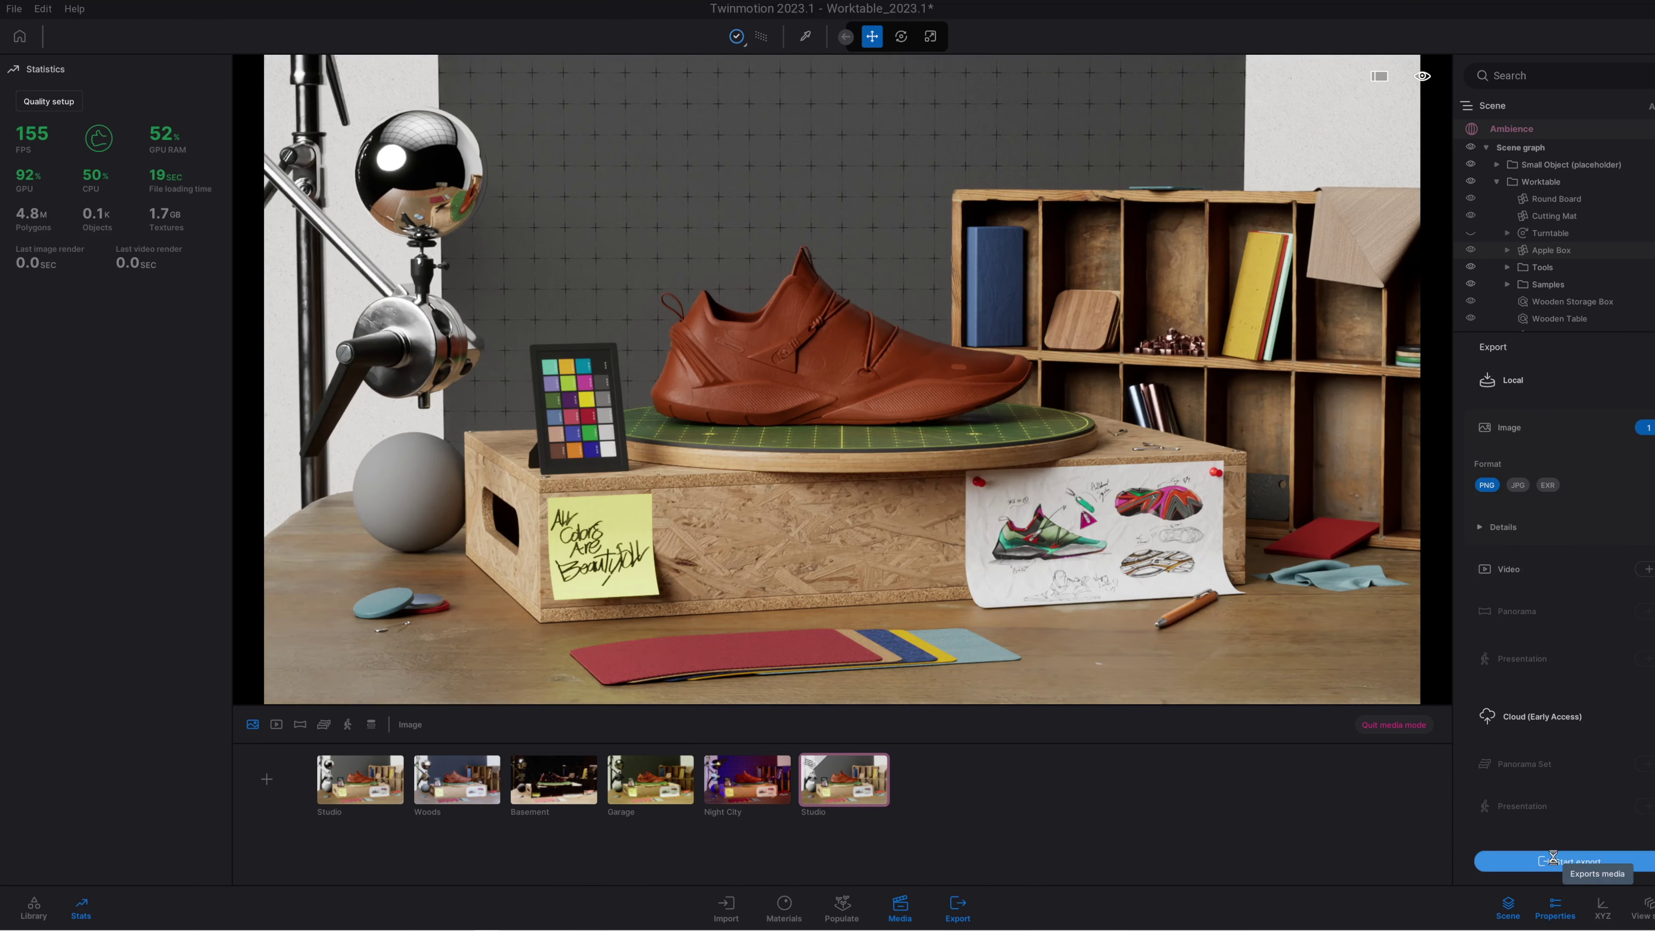
pyautogui.click(1570, 861)
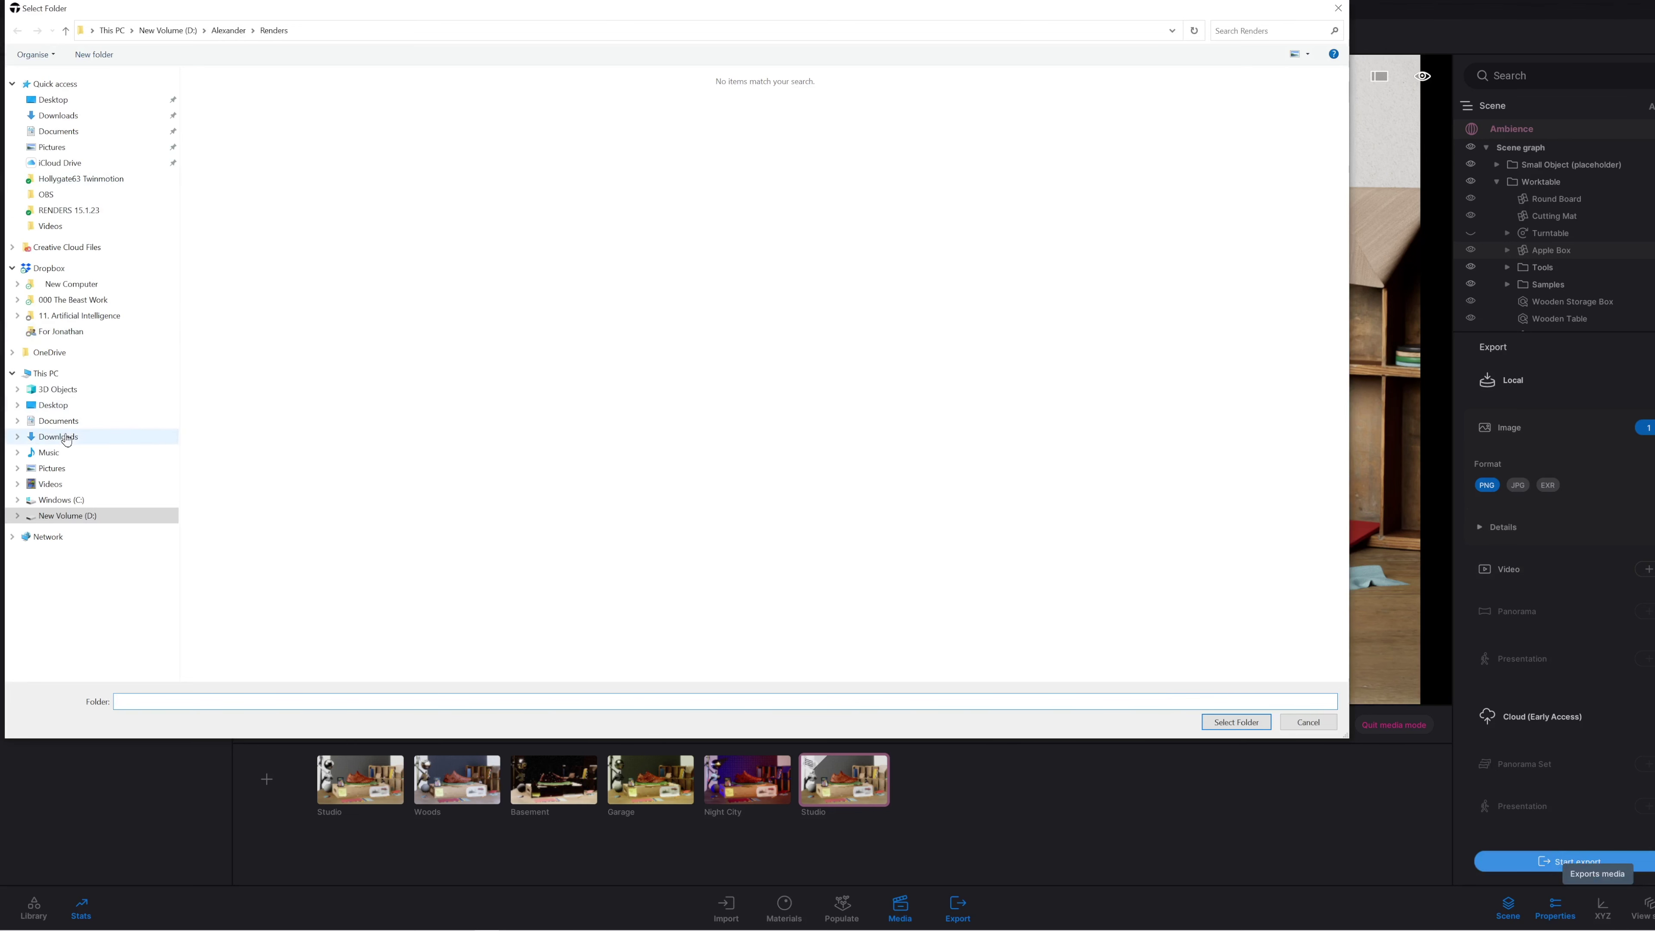
# - Create a 'Test Renders' folder inside 01 Twinmotion 2023 Preview 2 and export the image into it
pyautogui.click(77, 522)
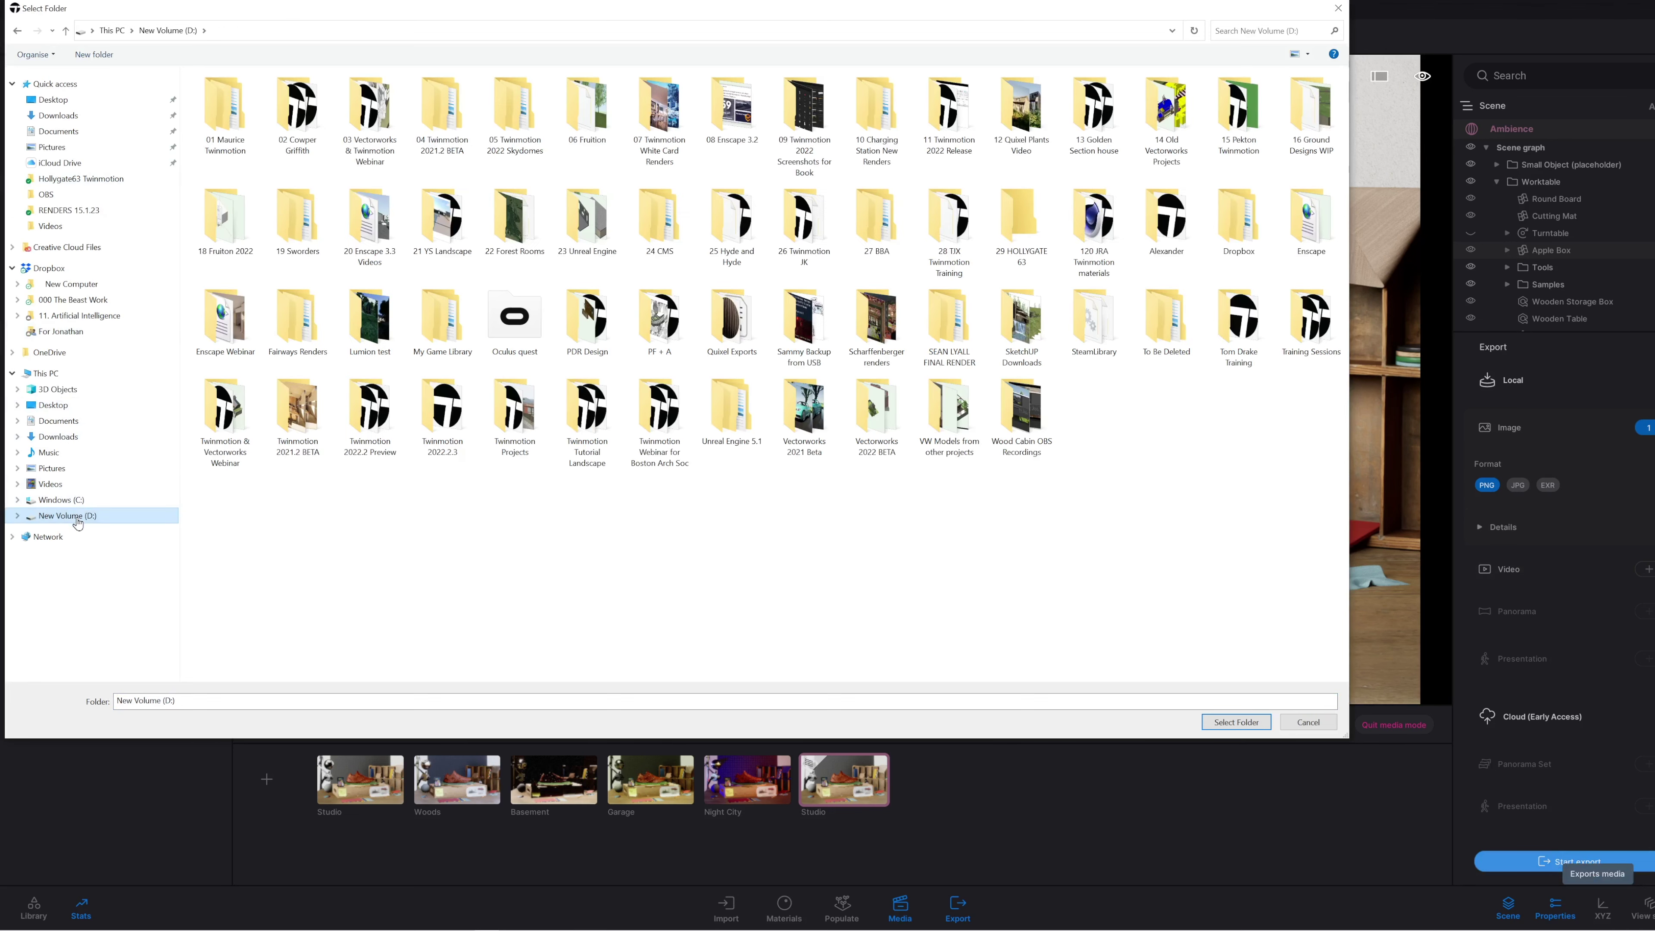
pyautogui.click(66, 302)
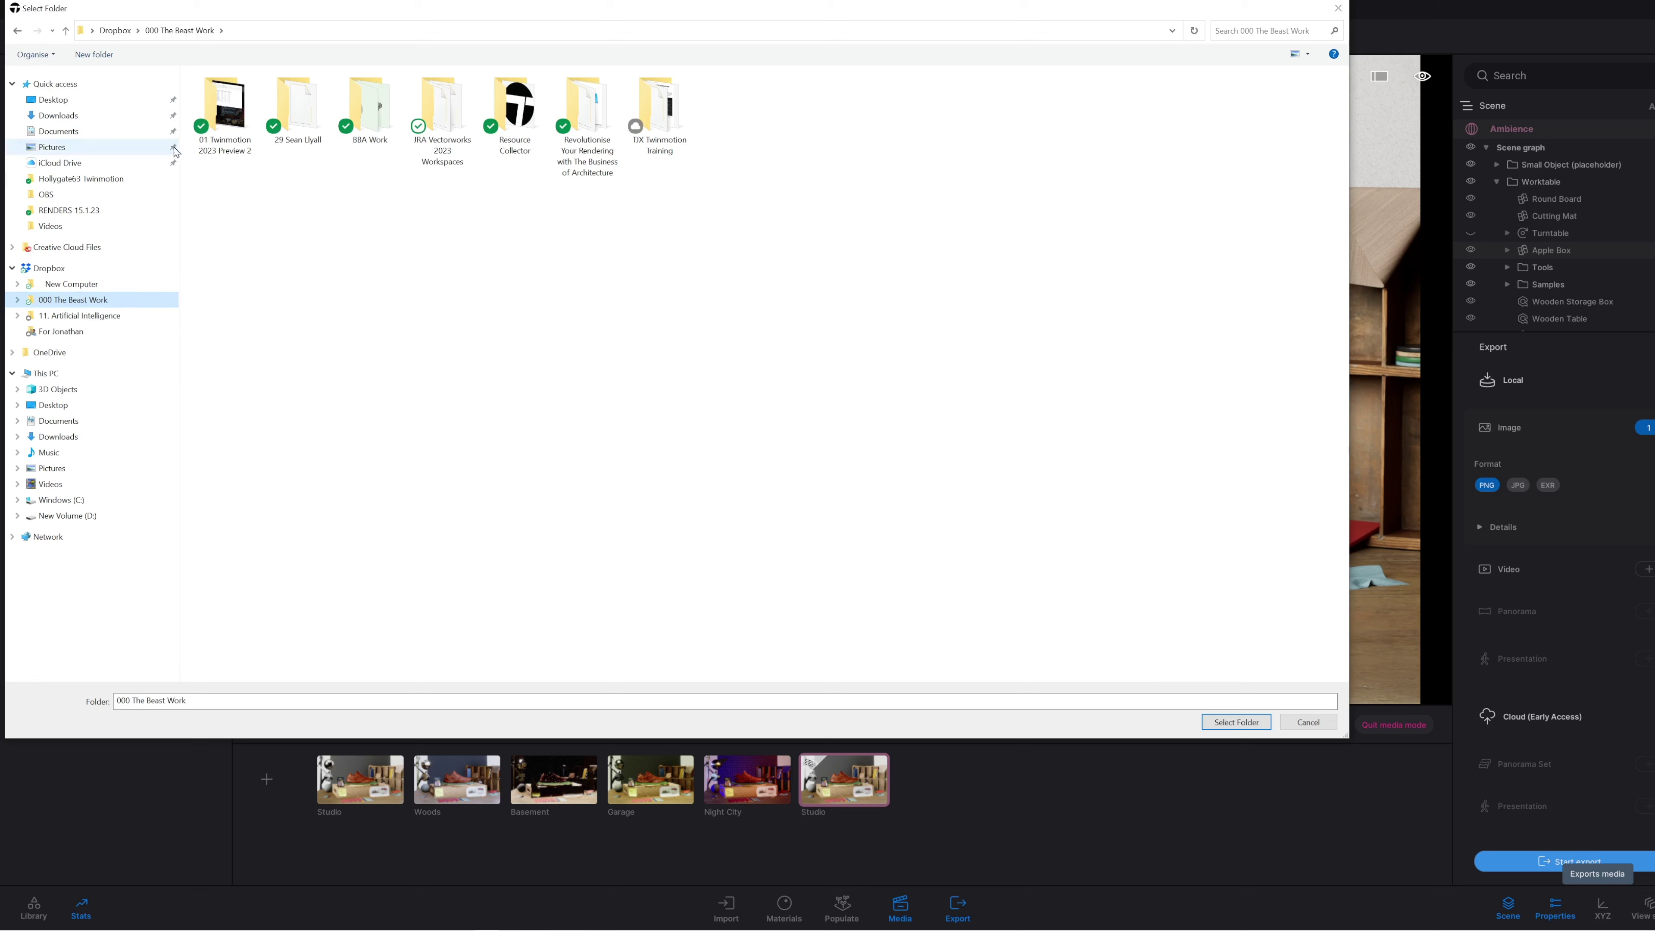
pyautogui.doubleClick(225, 107)
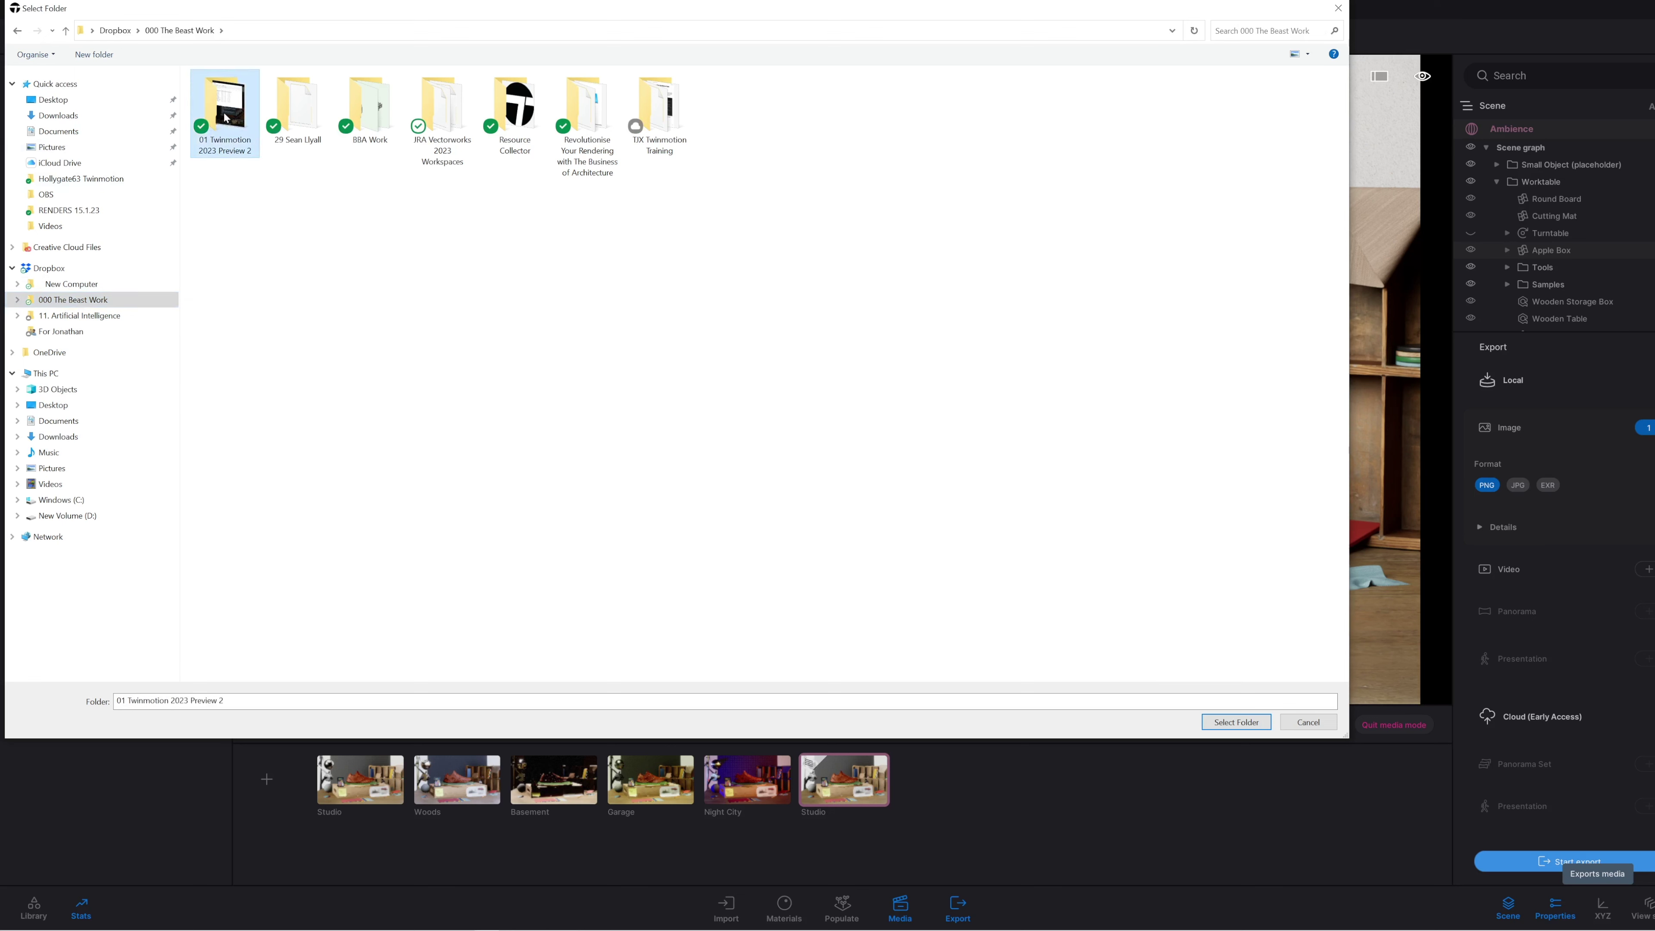
pyautogui.rightClick(232, 287)
pyautogui.moveTo(301, 542)
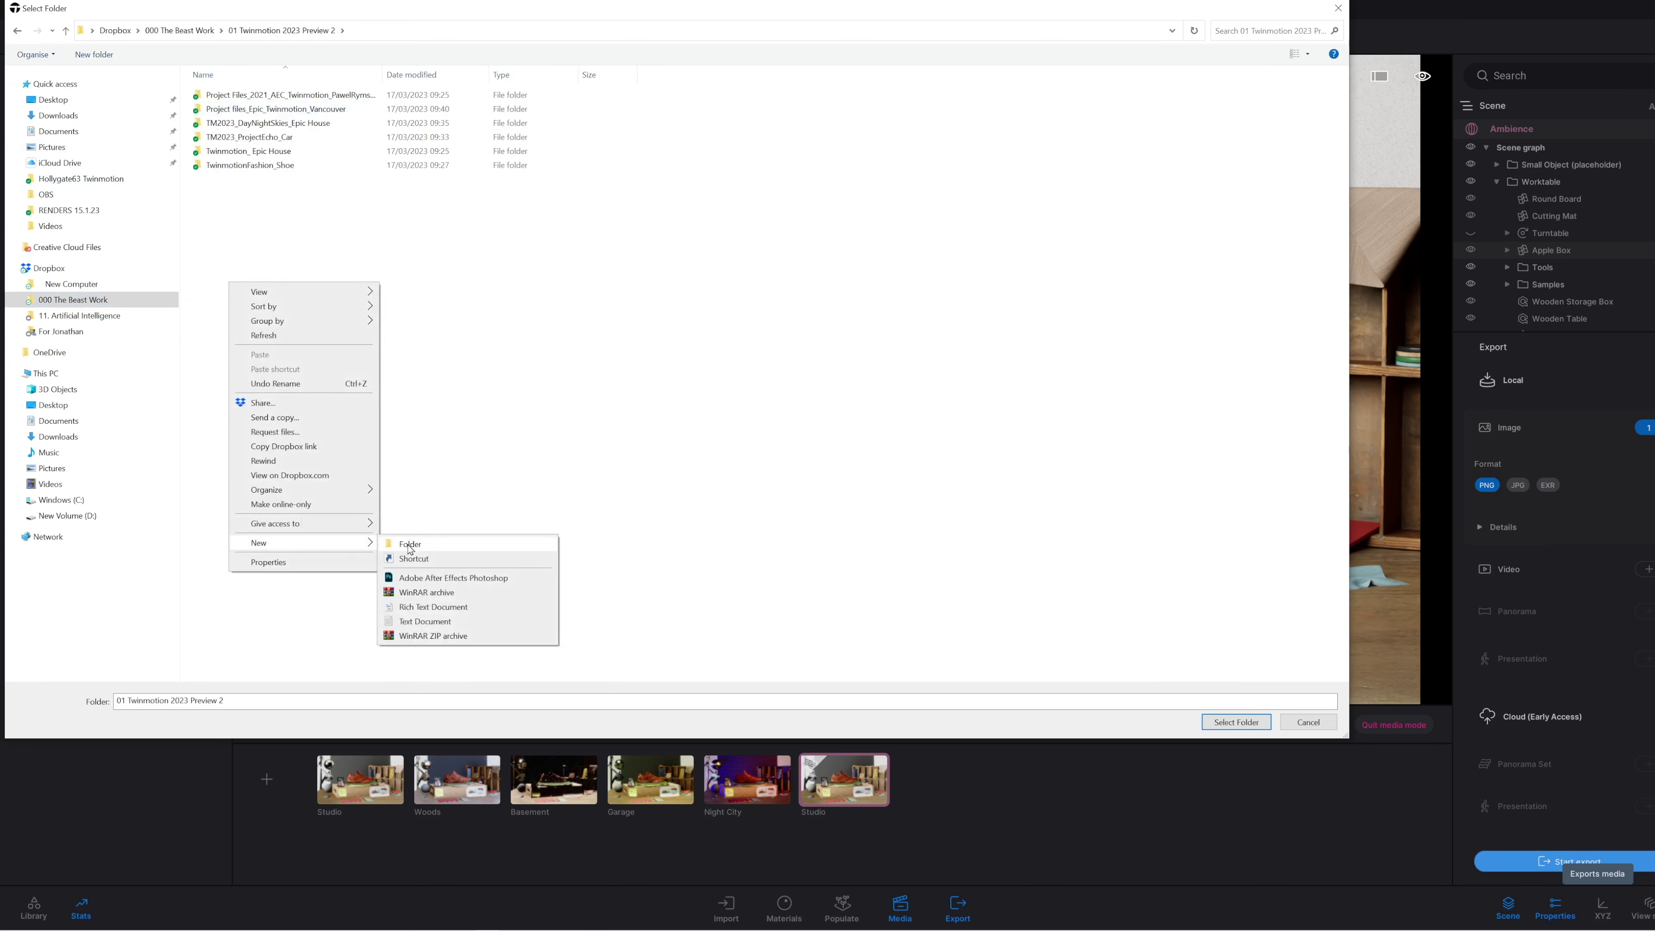
pyautogui.click(413, 547)
pyautogui.write('T')
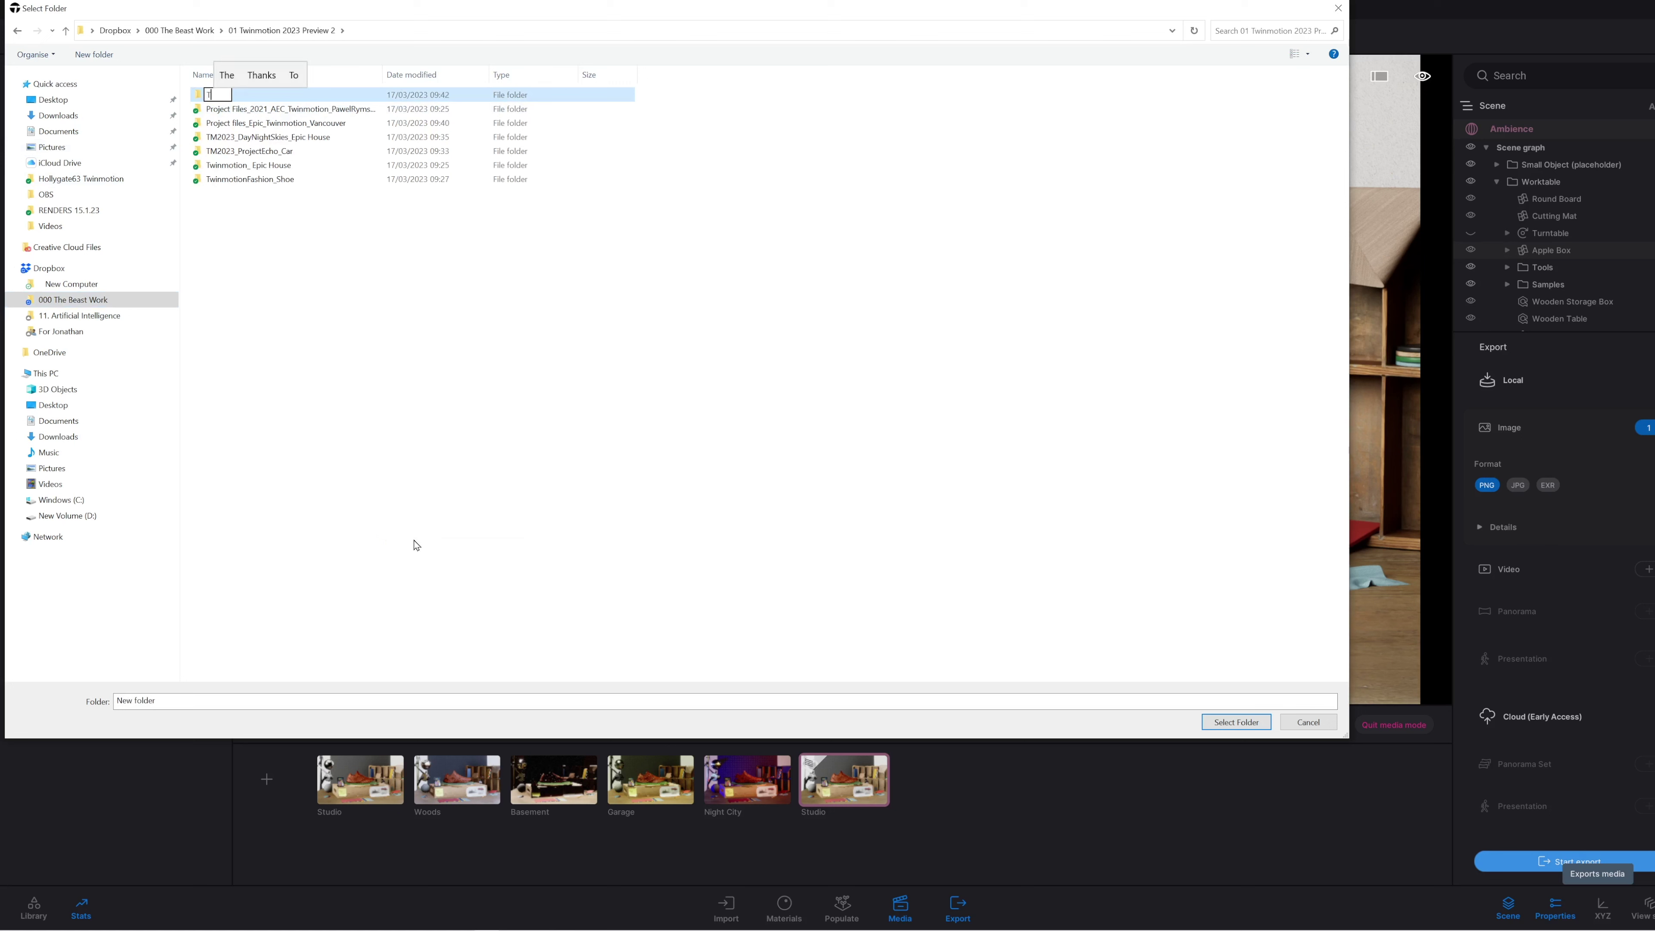
pyautogui.write('est Renders')
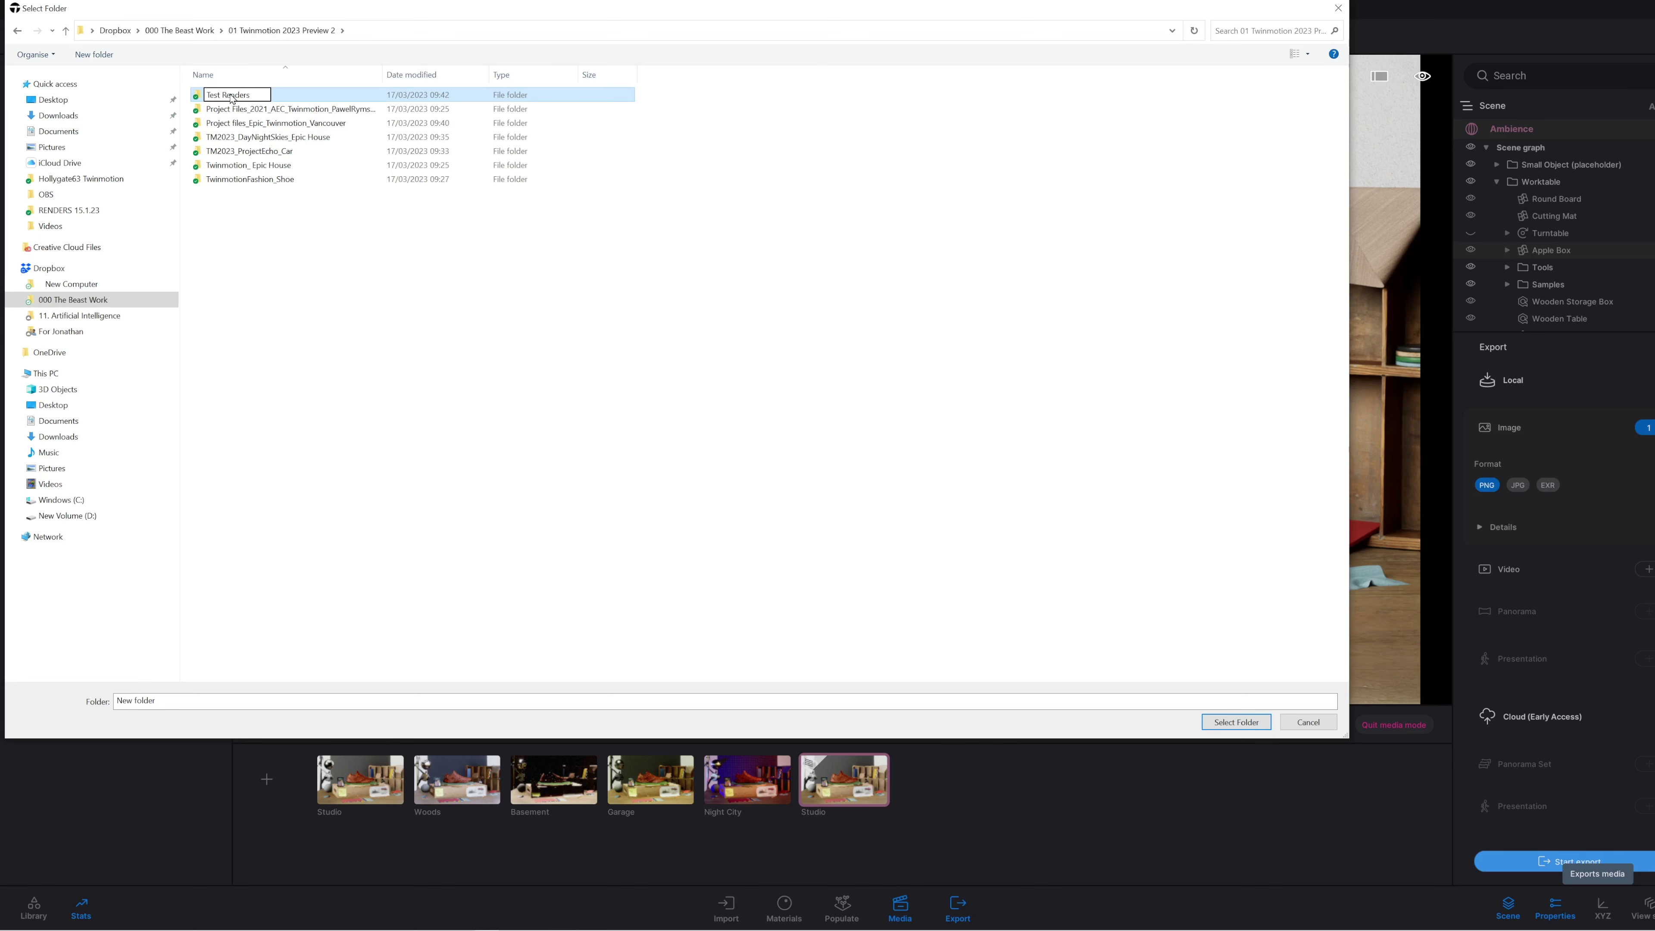
pyautogui.doubleClick(198, 100)
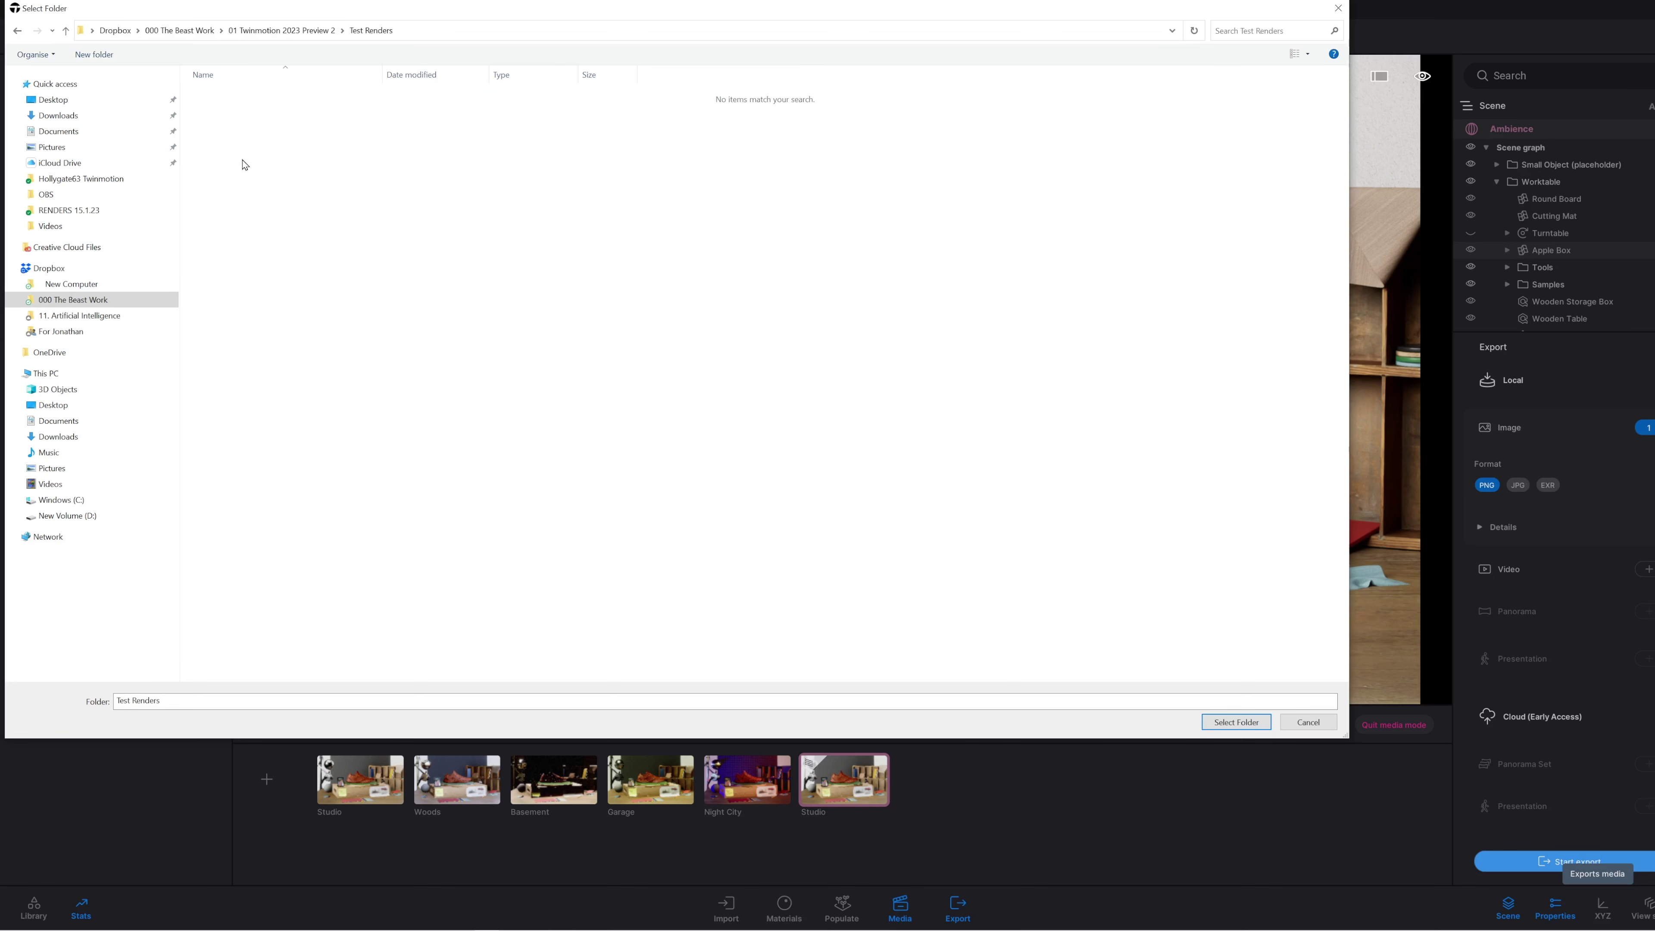
pyautogui.click(1254, 722)
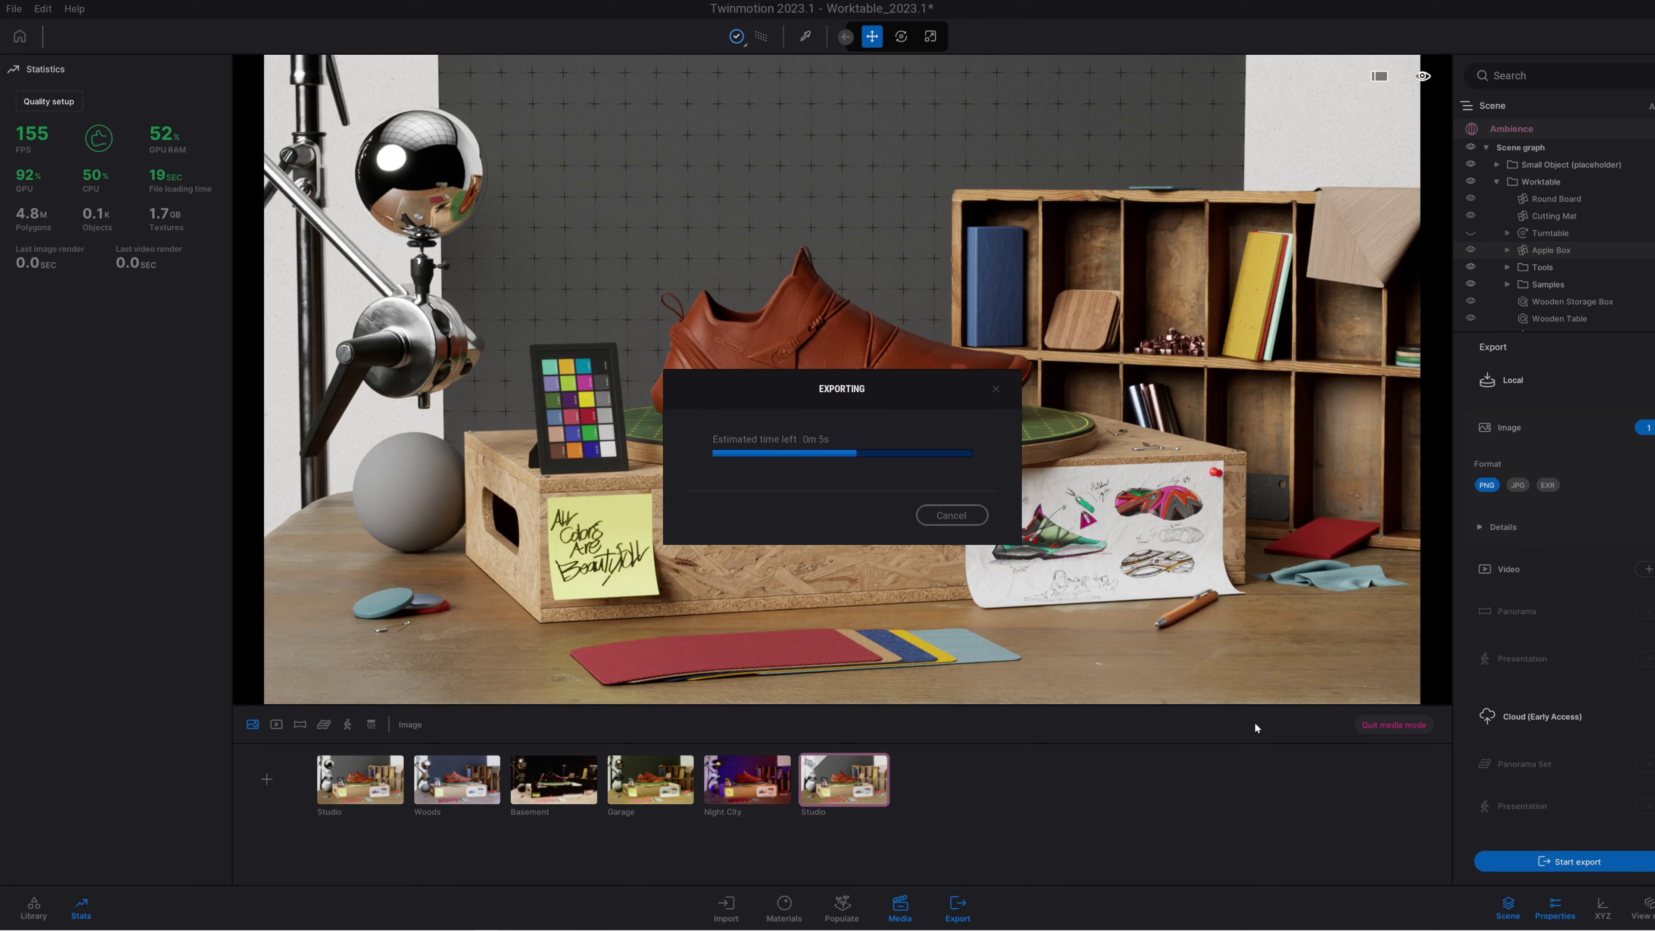
# - Wait for the 16-second export to finish, then switch to File Explorer from the taskbar
pyautogui.moveTo(189, 921)
pyautogui.moveTo(108, 924)
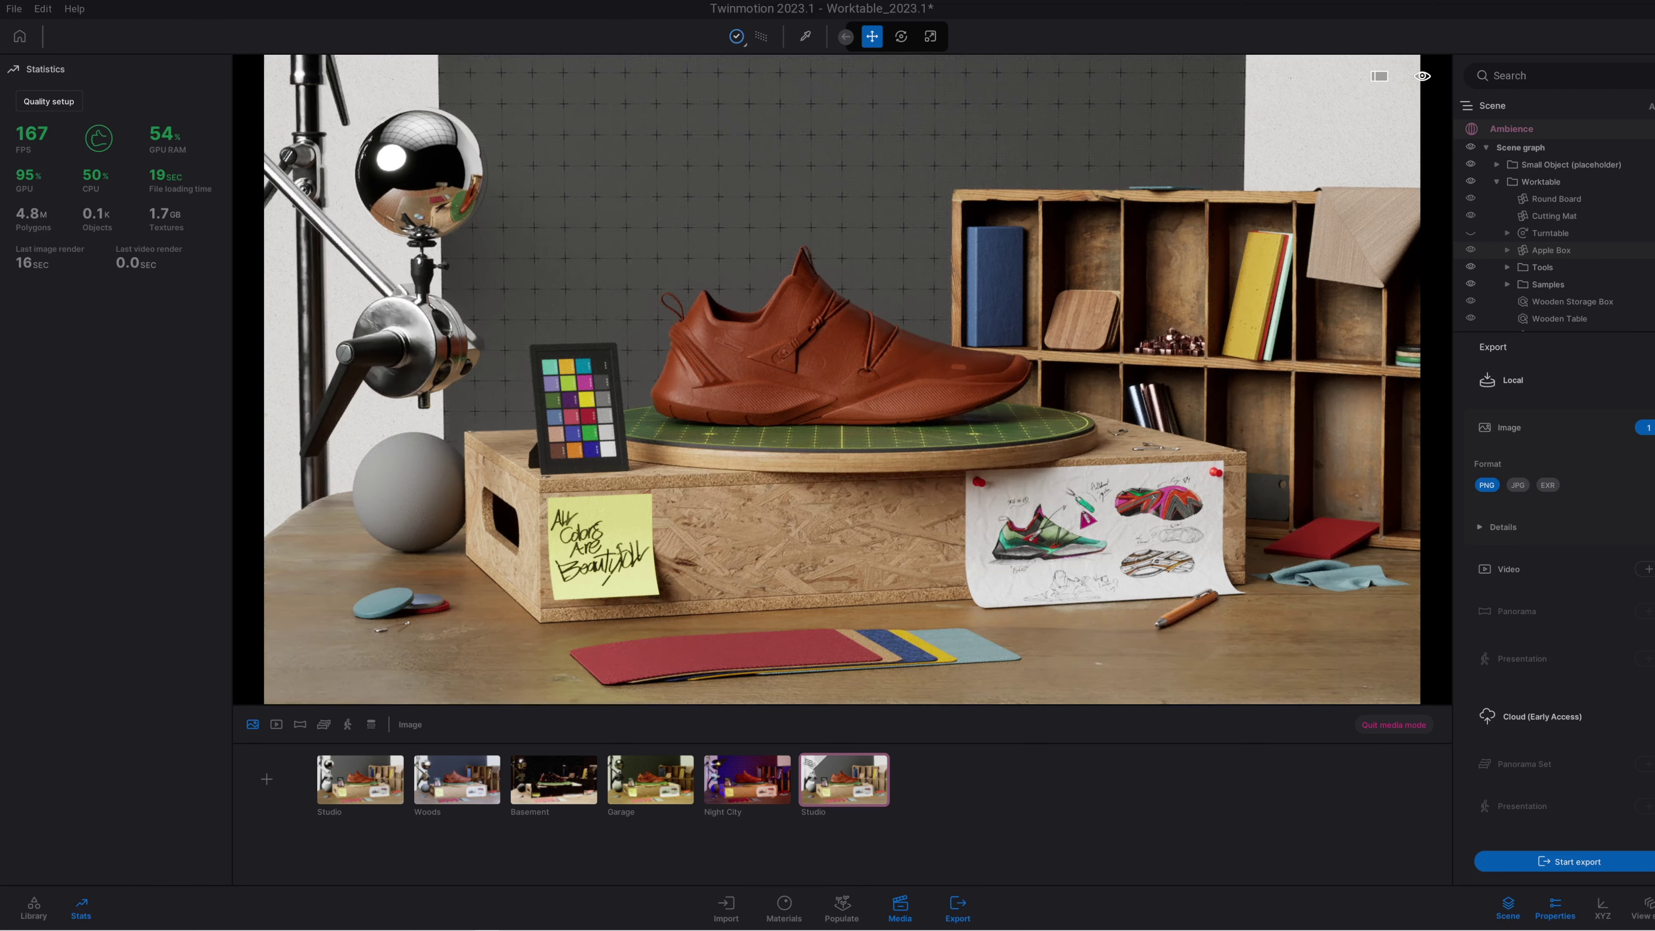
pyautogui.click(88, 922)
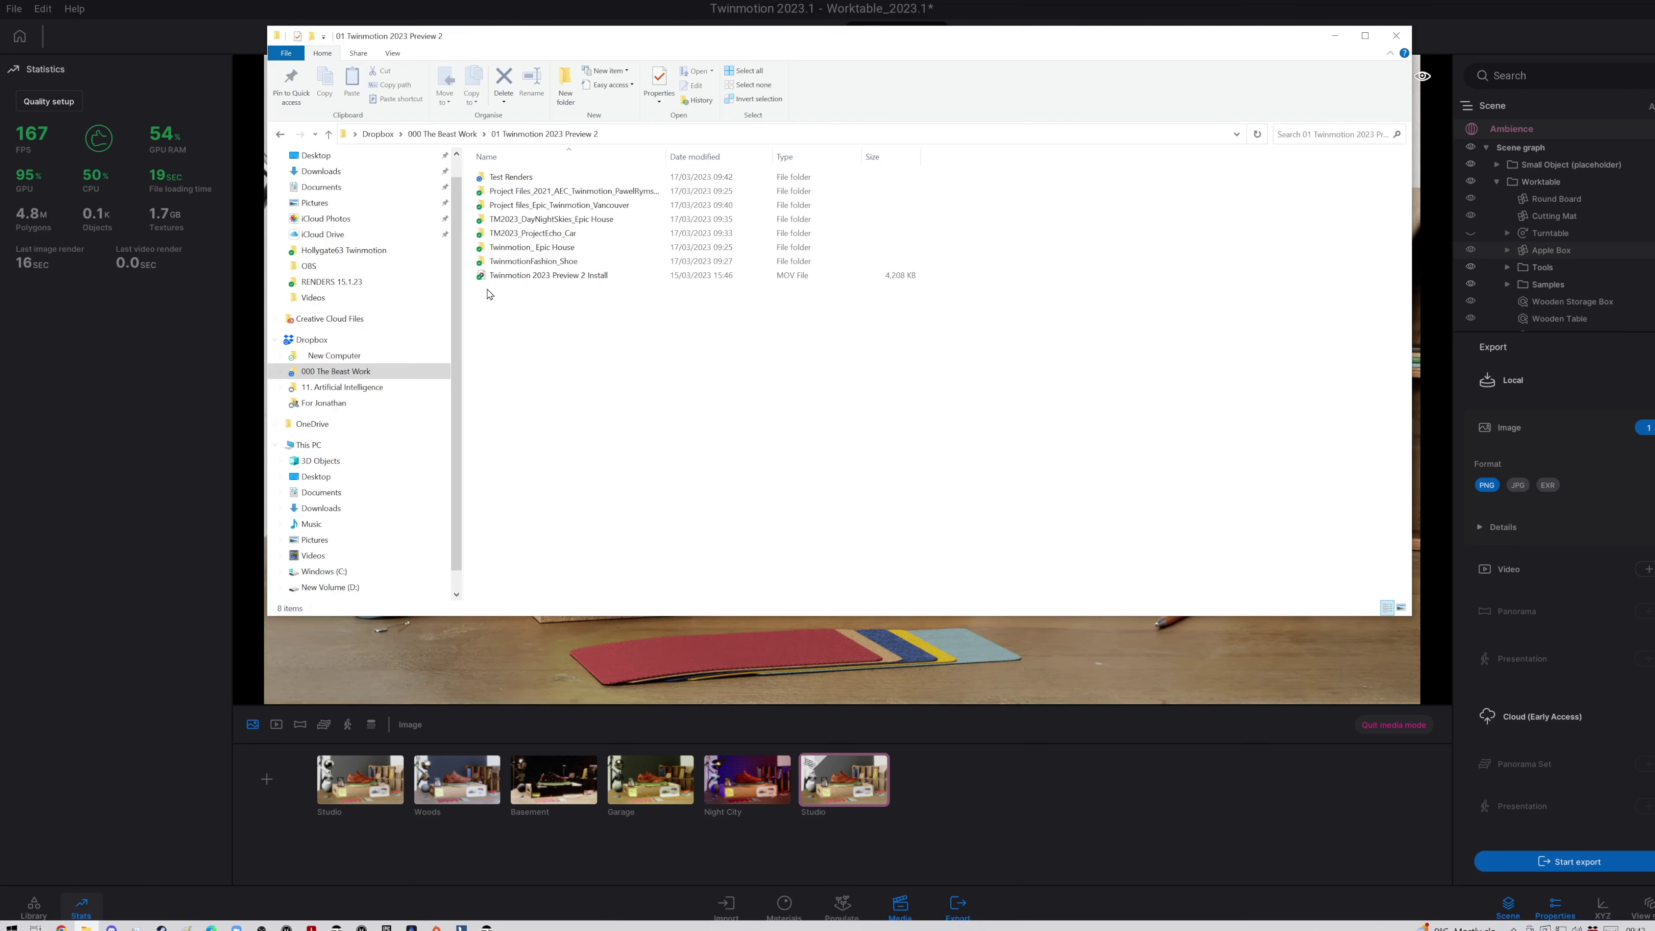
# - Open the exported Studio render from Test Renders in Photos, zoom in on the shoe and sketch, then close it
pyautogui.doubleClick(510, 177)
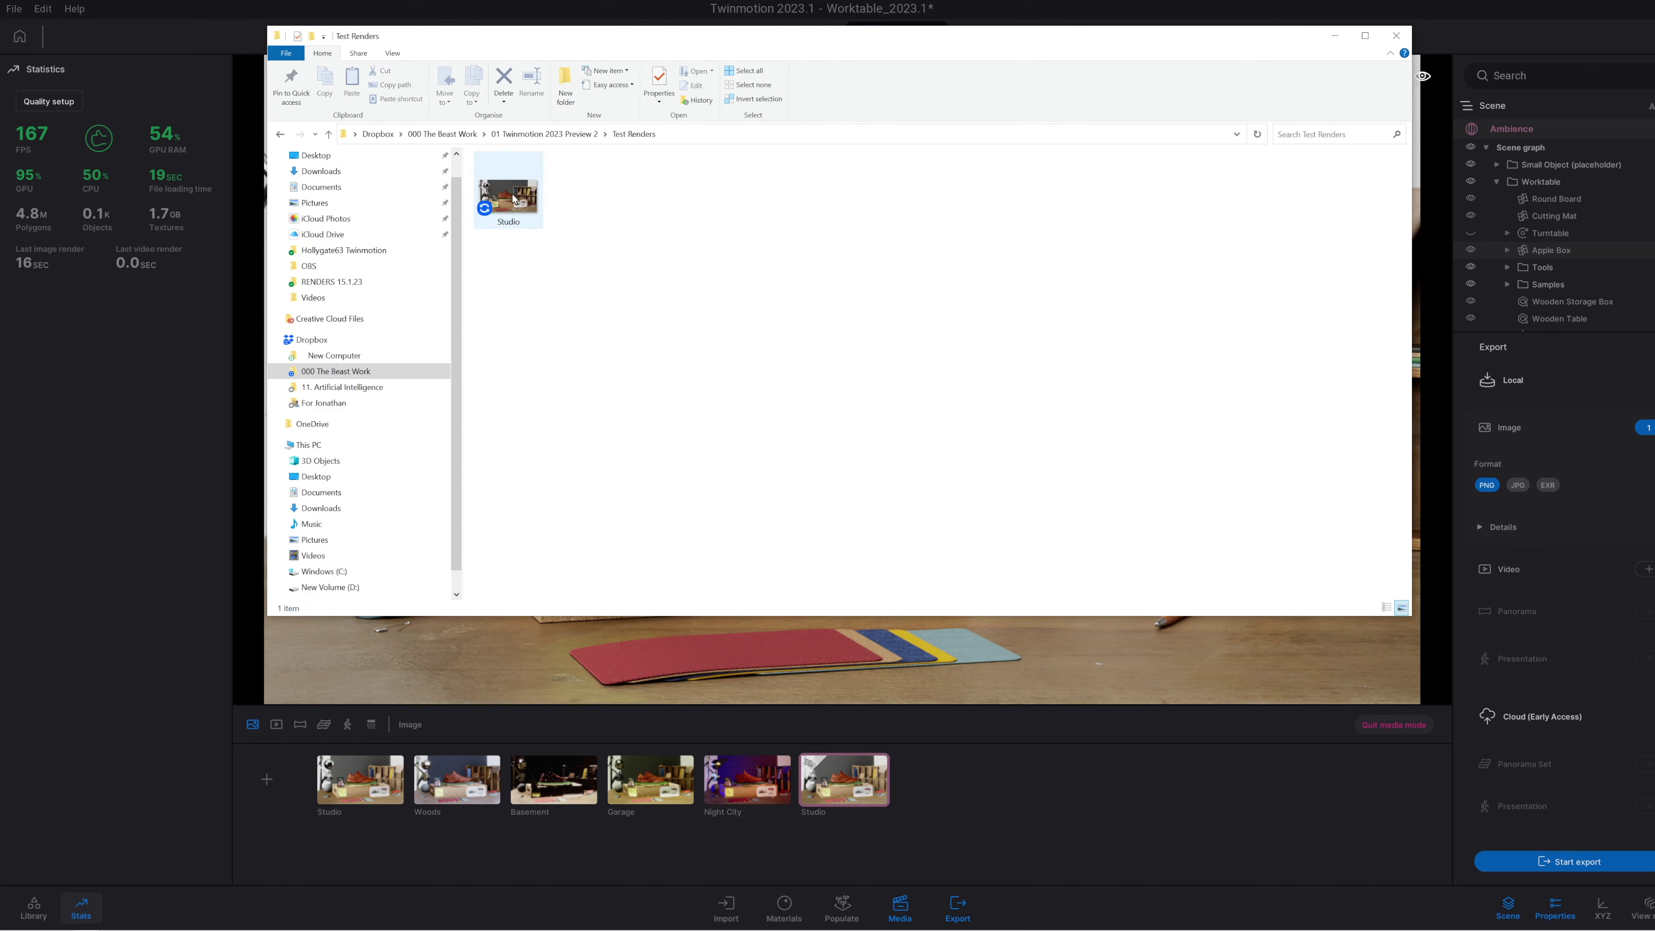
pyautogui.doubleClick(513, 199)
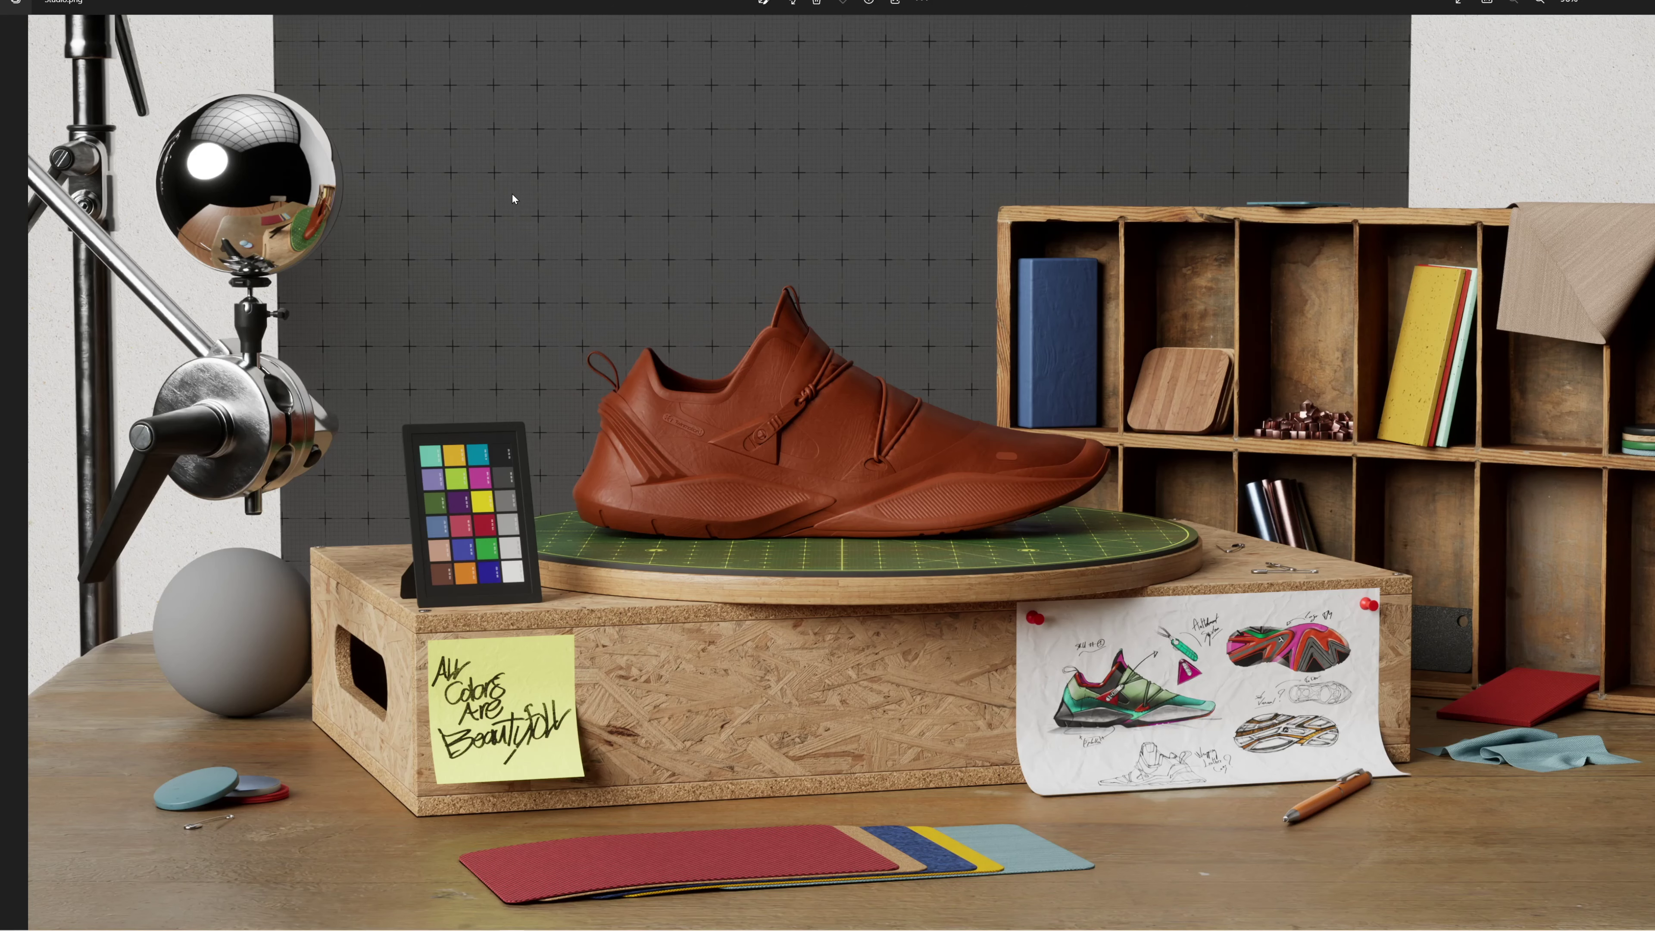
pyautogui.scroll(5, 817, 477)
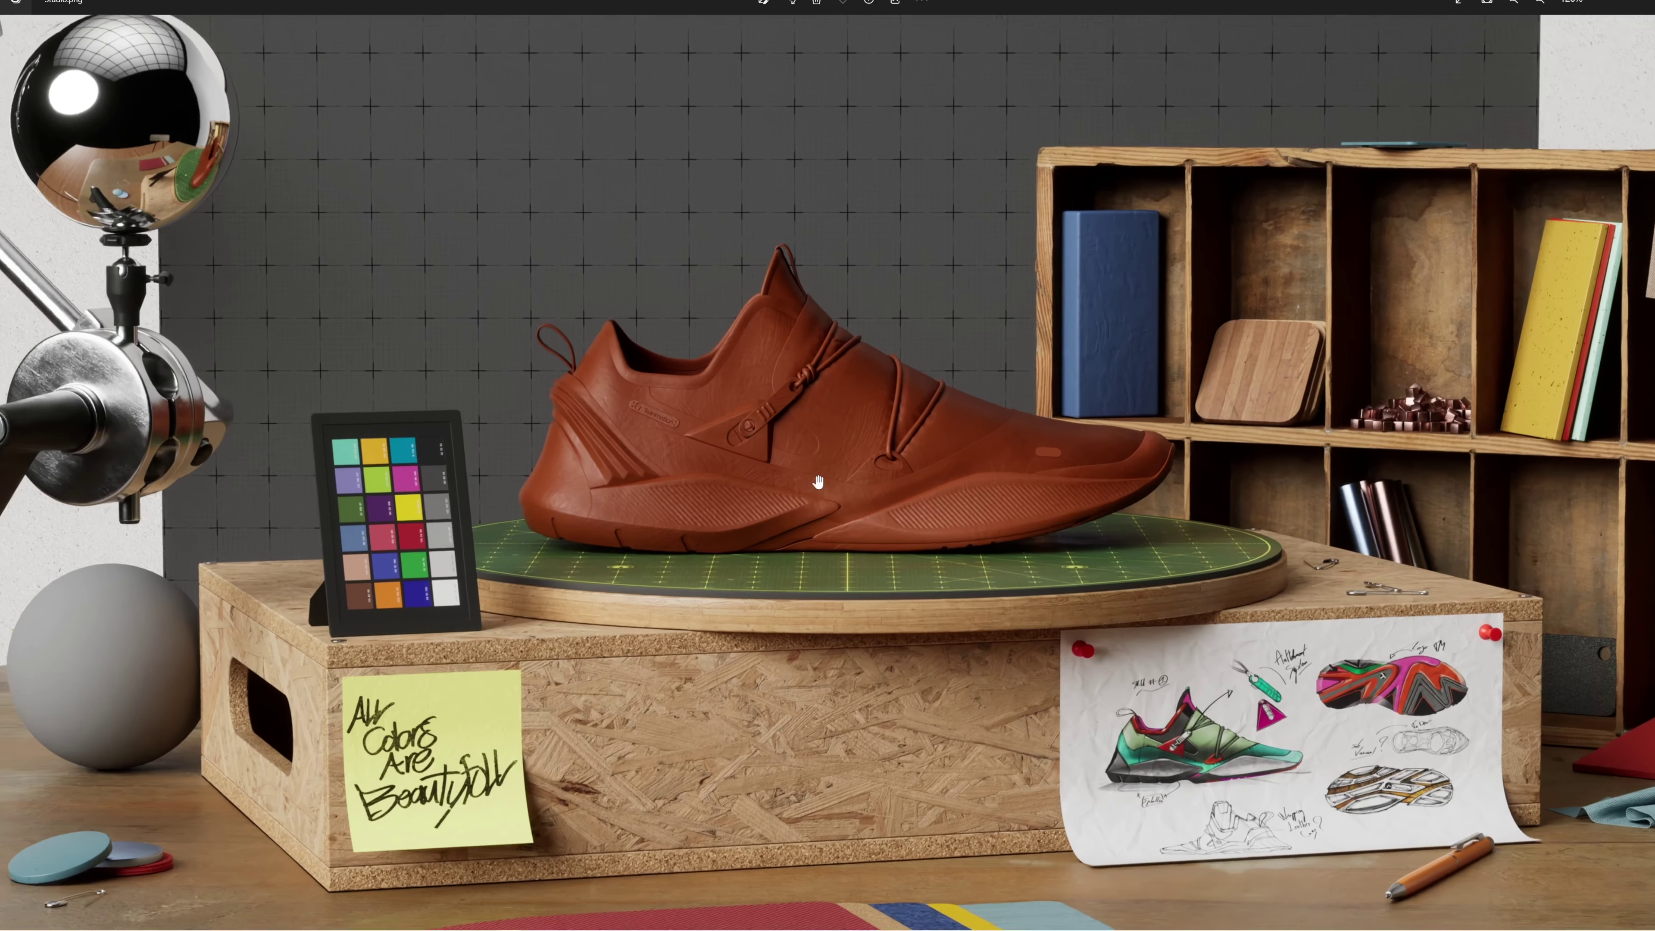
pyautogui.scroll(5, 823, 483)
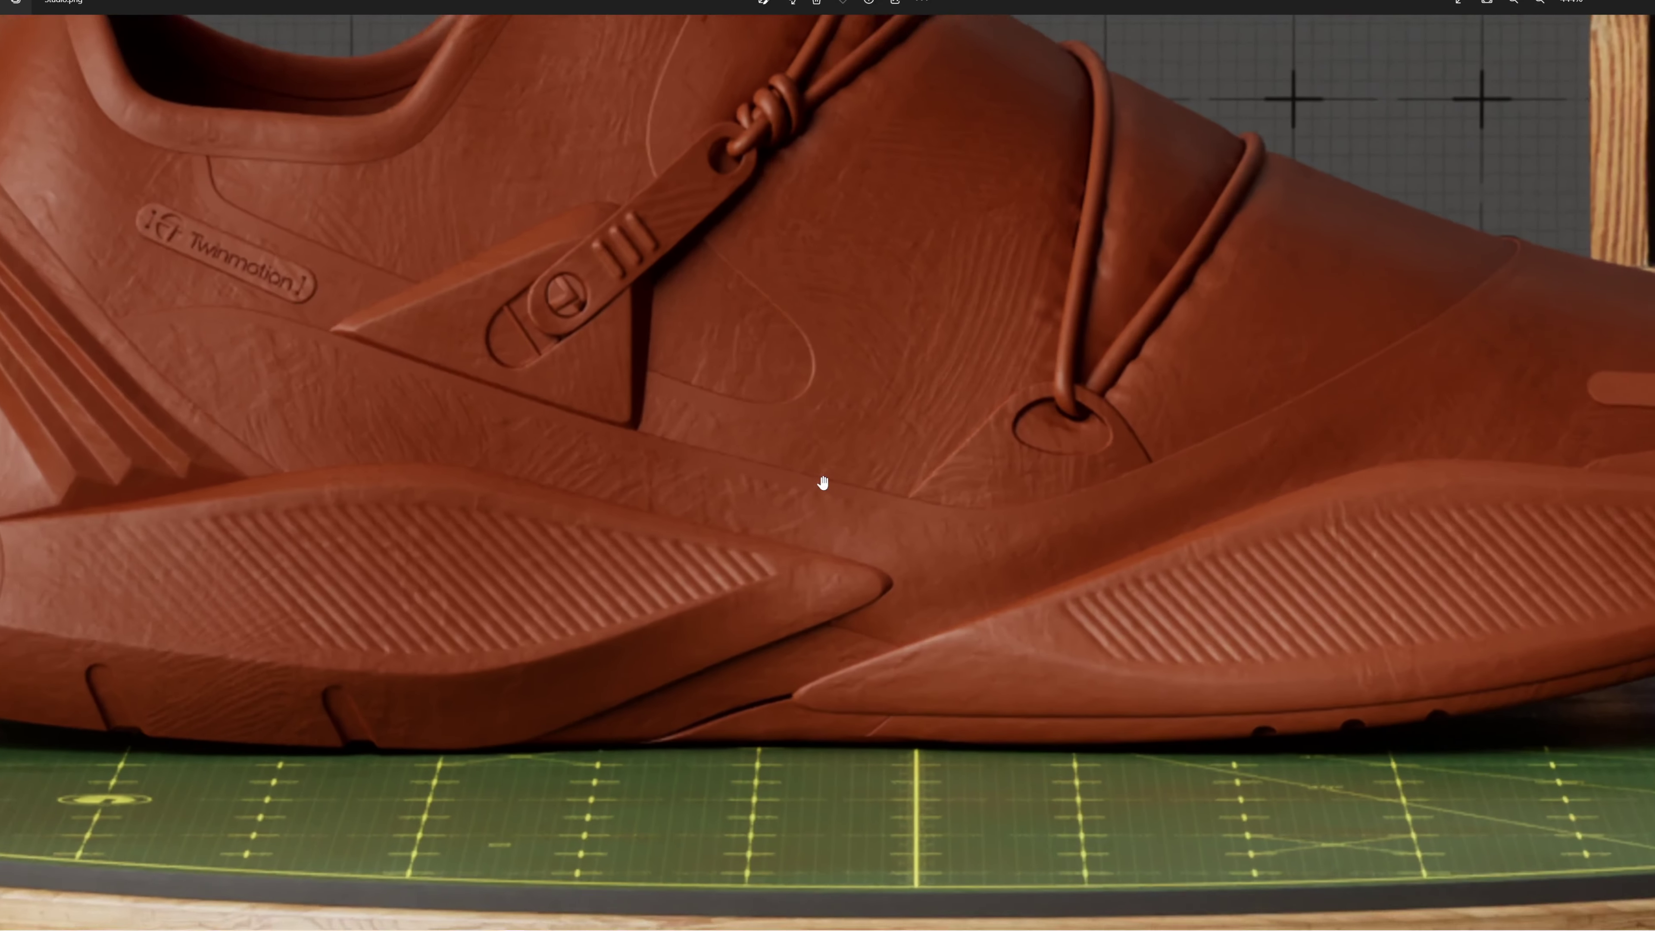
pyautogui.scroll(-4, 822, 482)
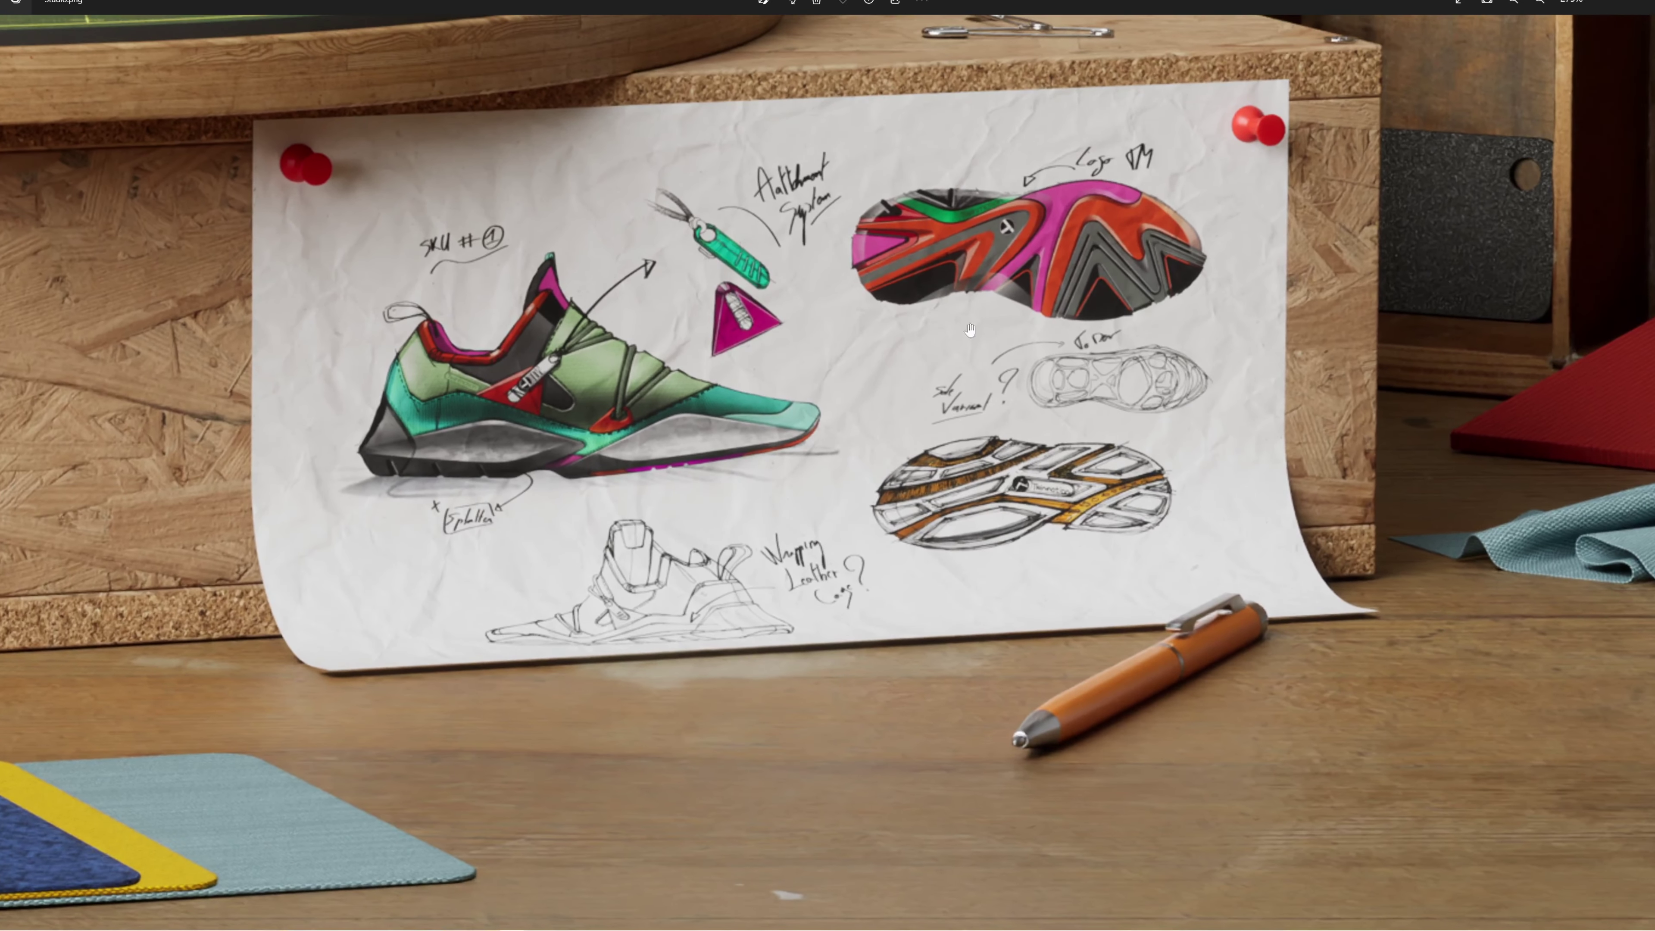
pyautogui.hotkey('alt', 'F4')
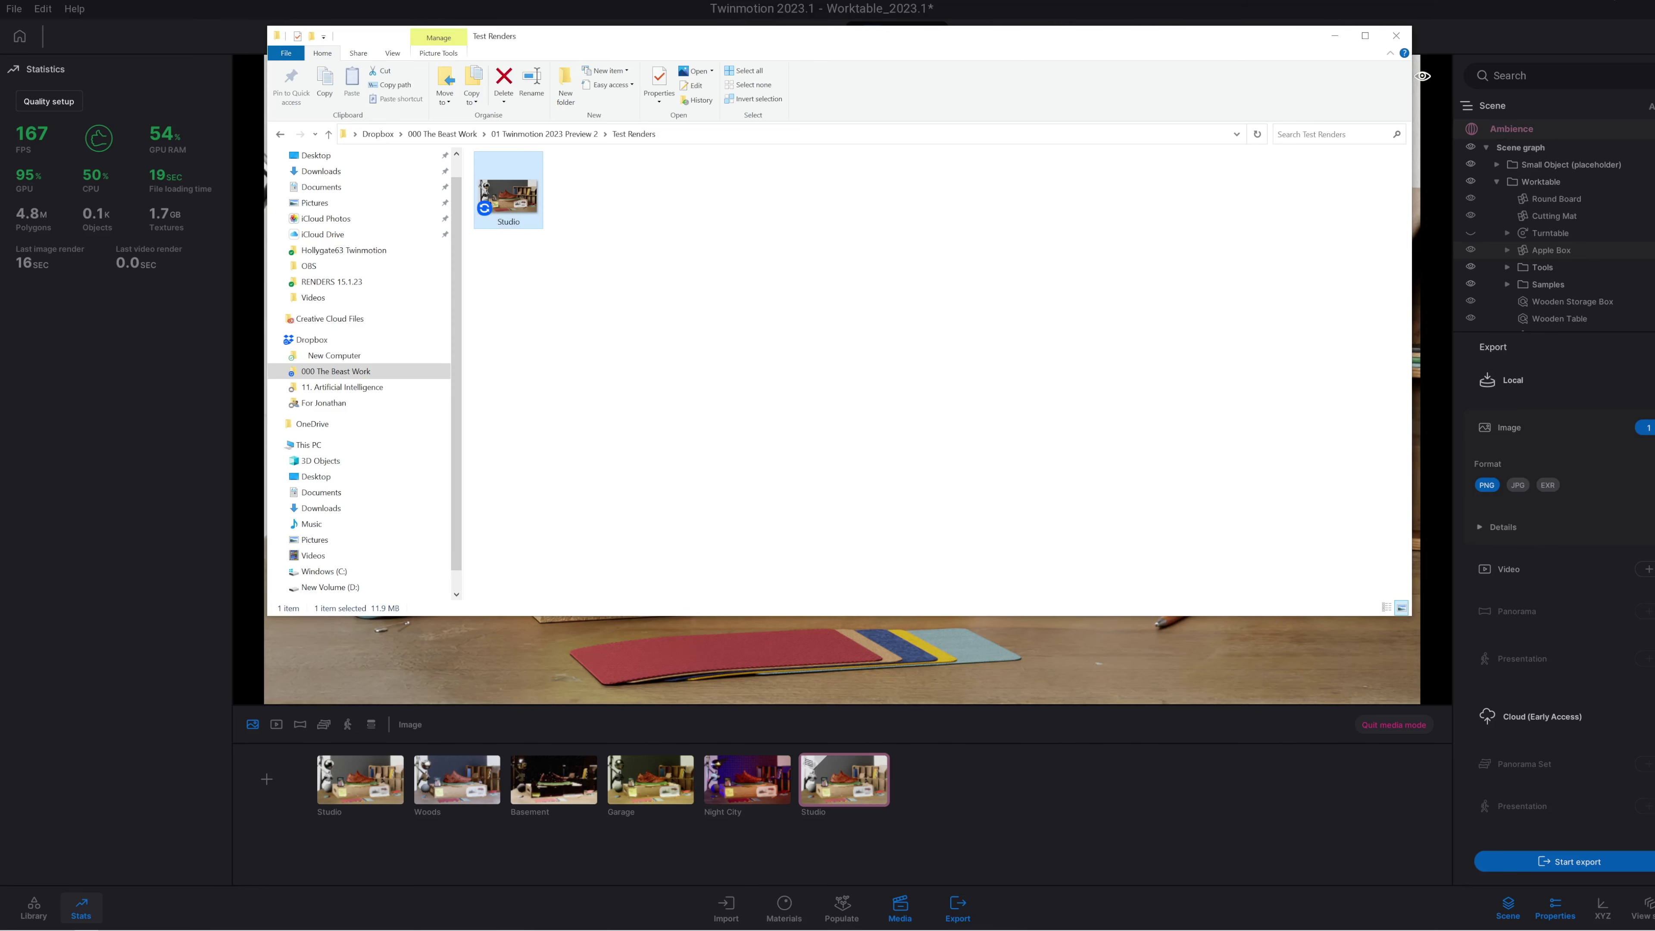
pyautogui.click(866, 782)
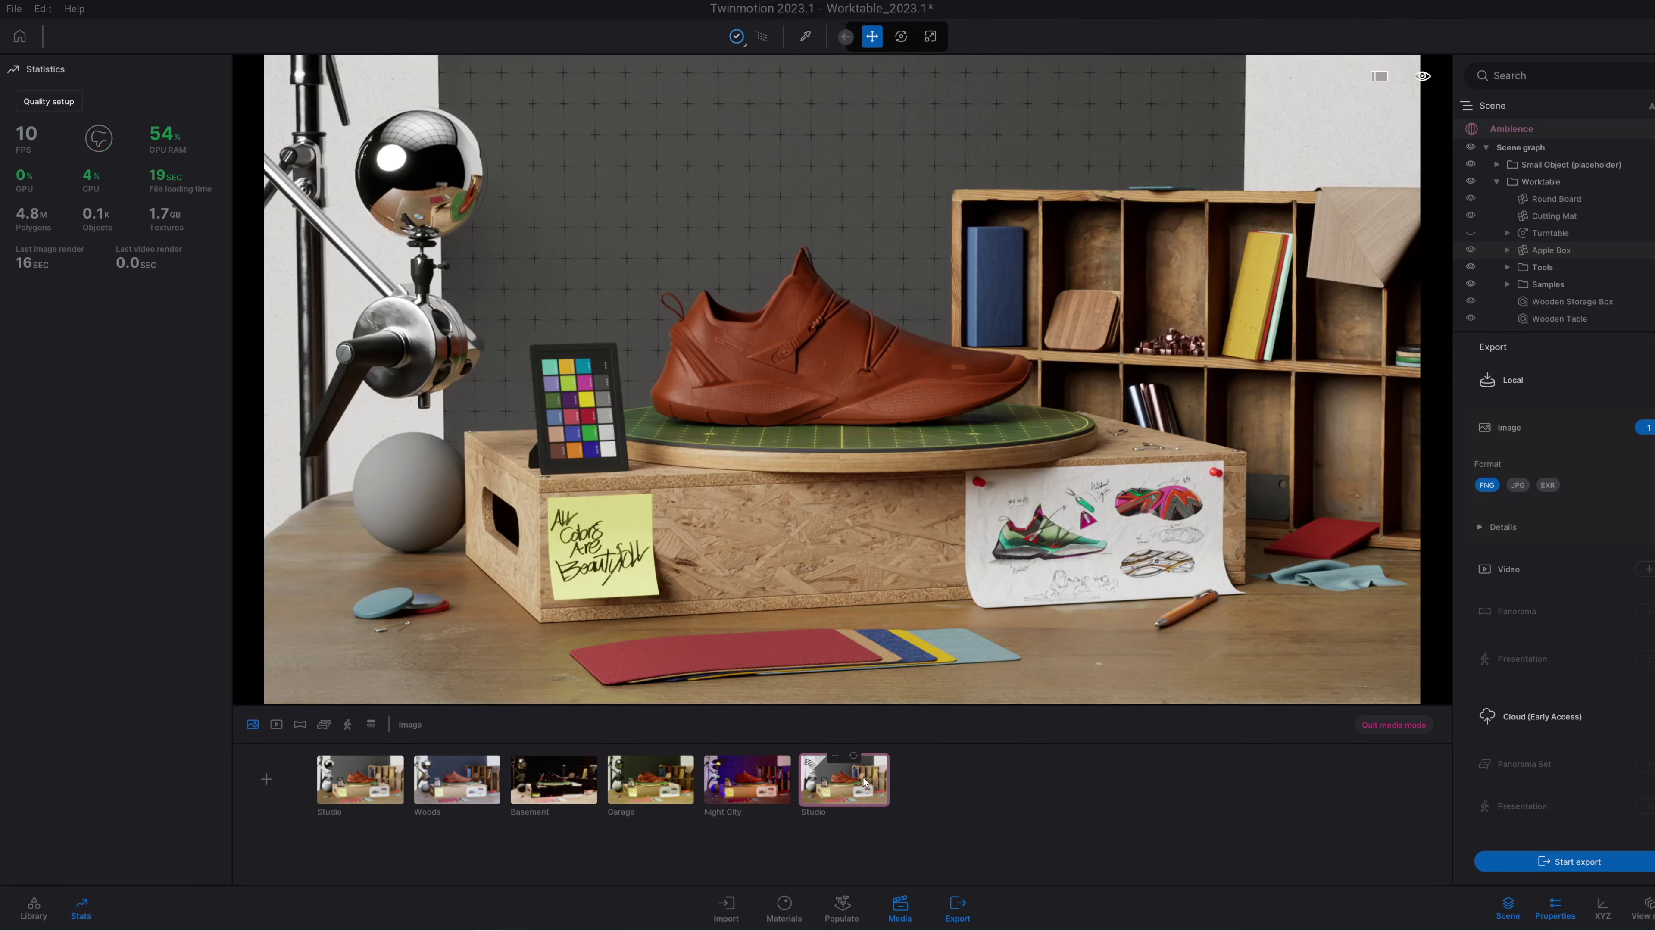
# - Duplicate the last Studio image and rename the copy to 'Studio 8K'
pyautogui.click(835, 755)
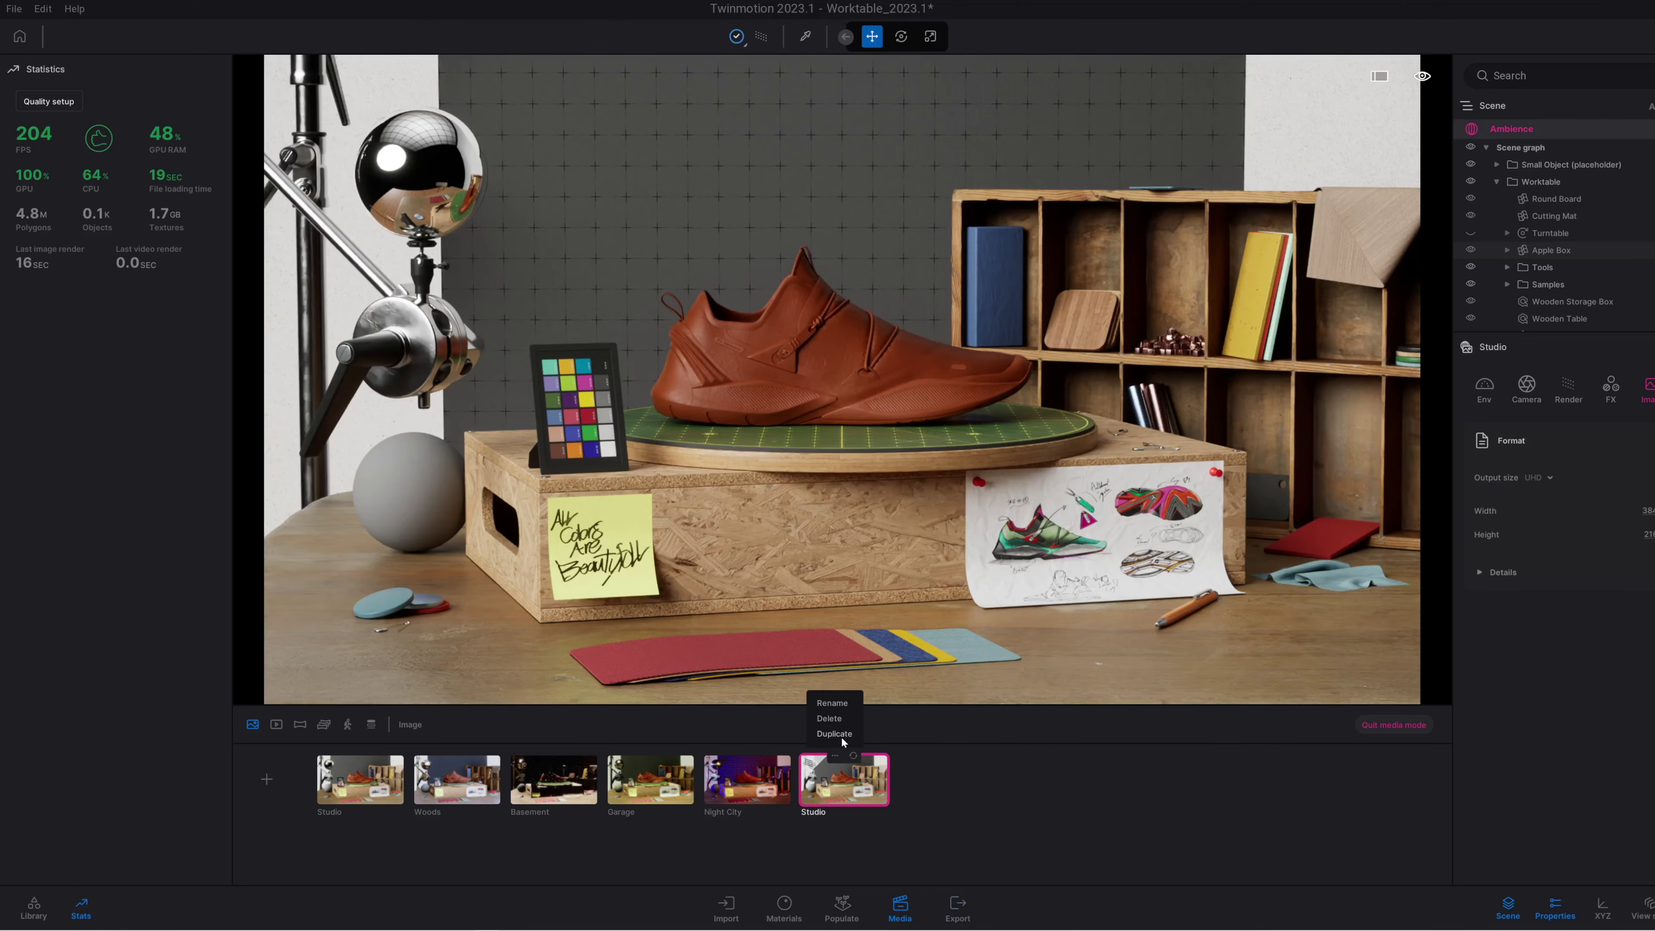
pyautogui.click(837, 734)
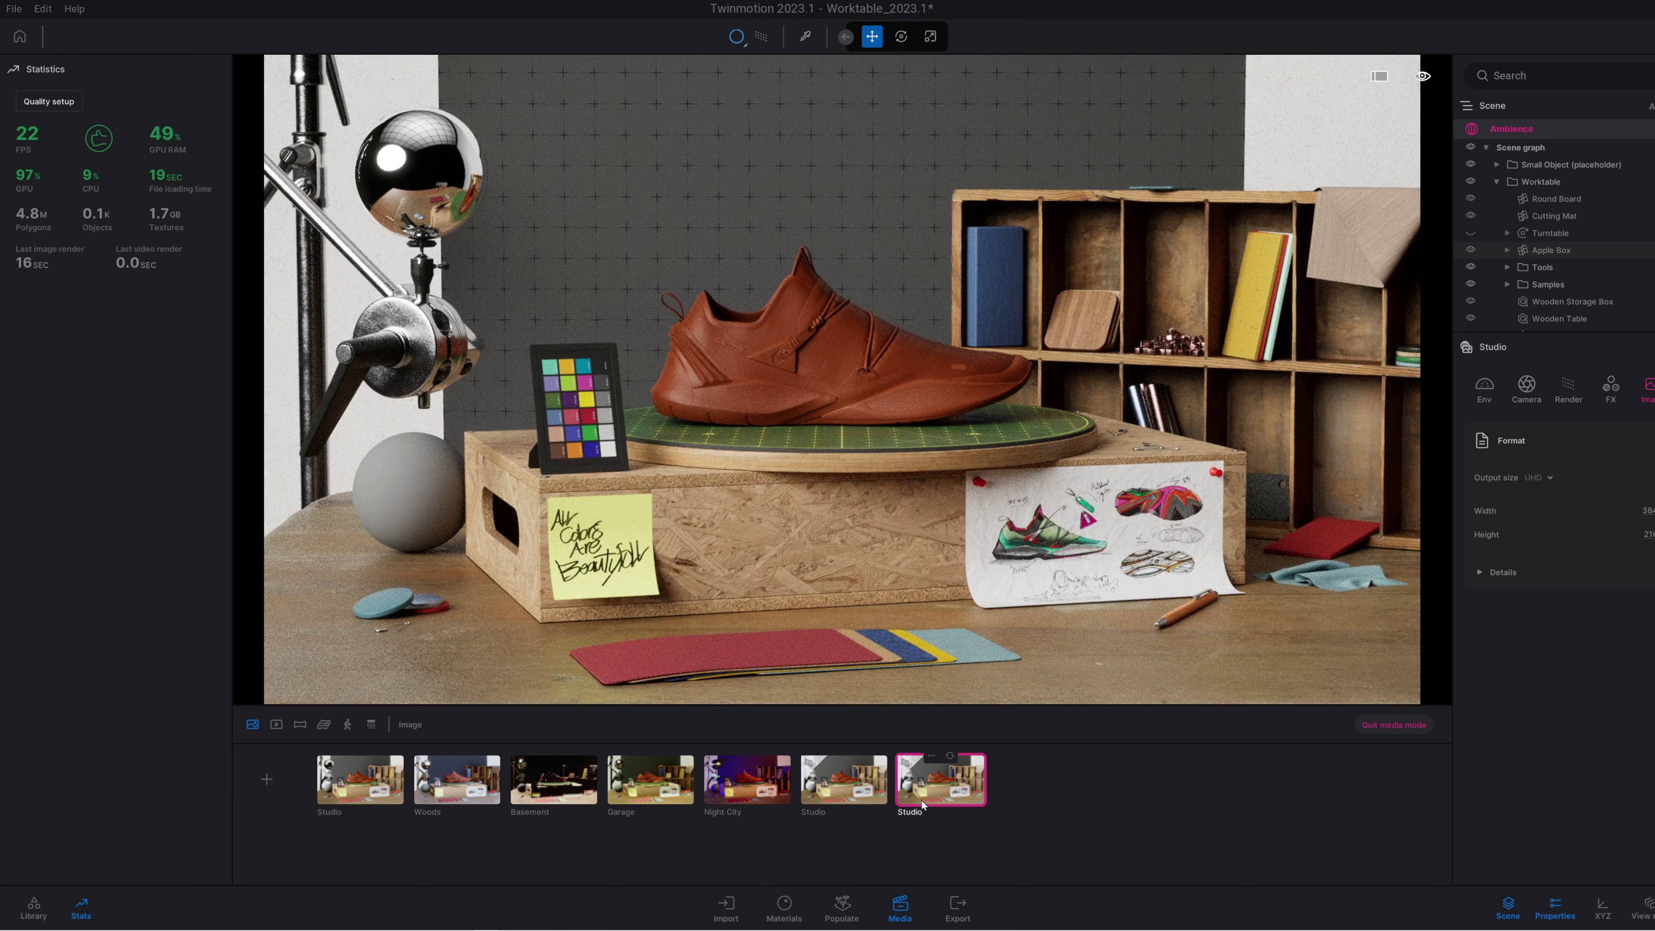
pyautogui.click(931, 755)
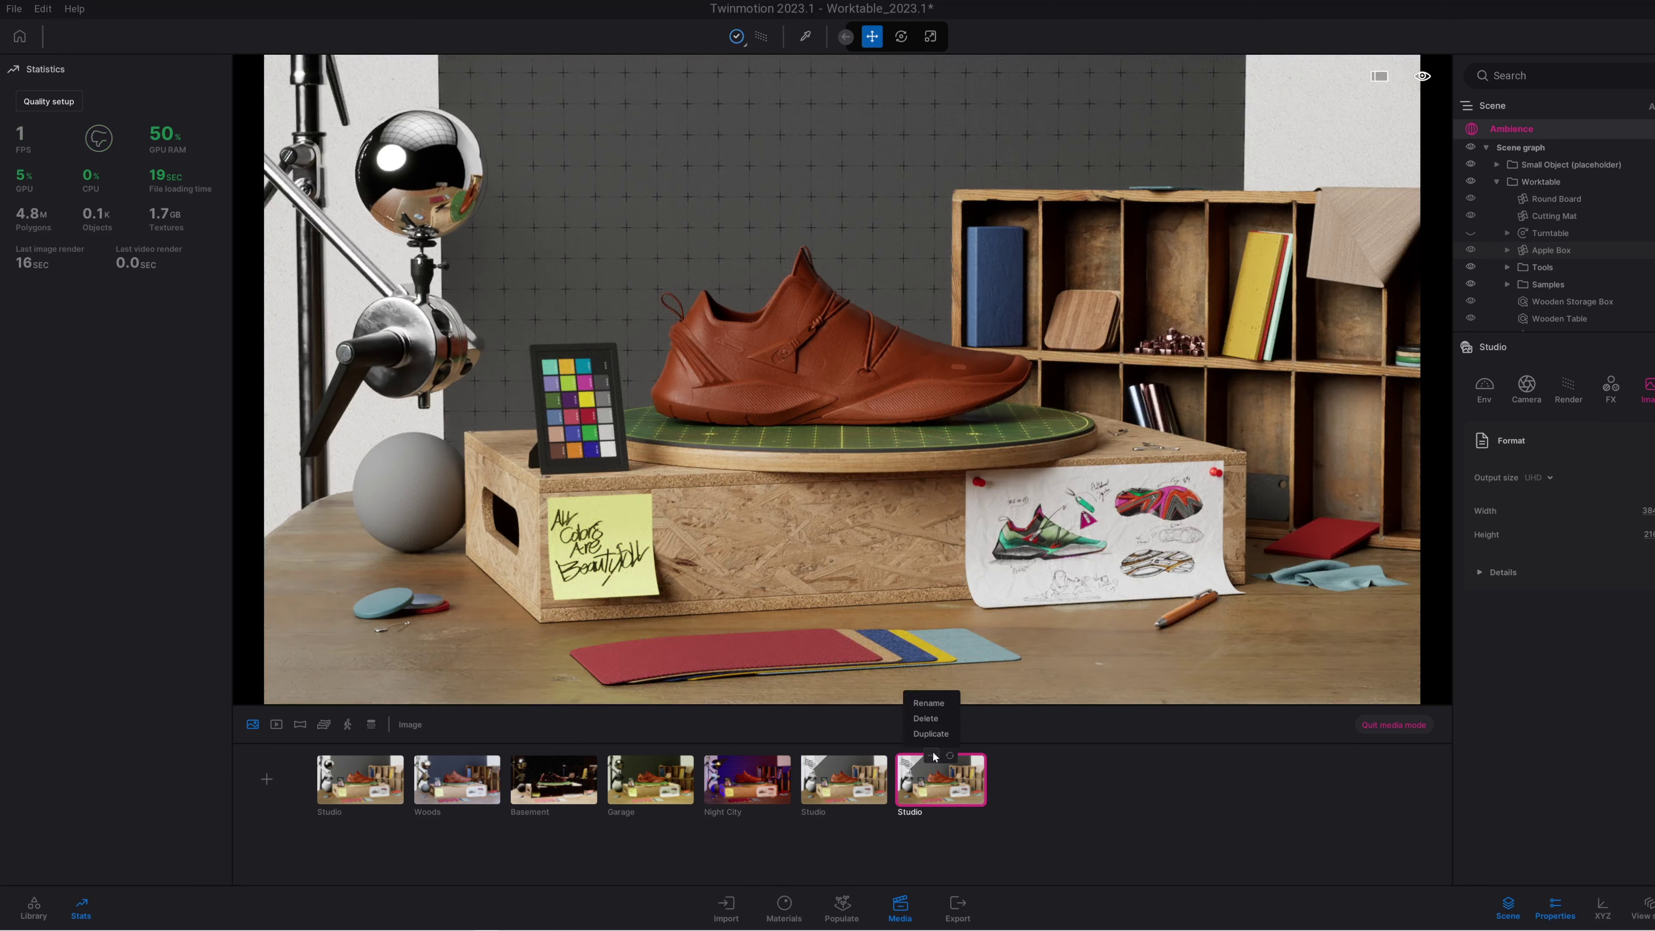
pyautogui.click(933, 707)
pyautogui.click(923, 813)
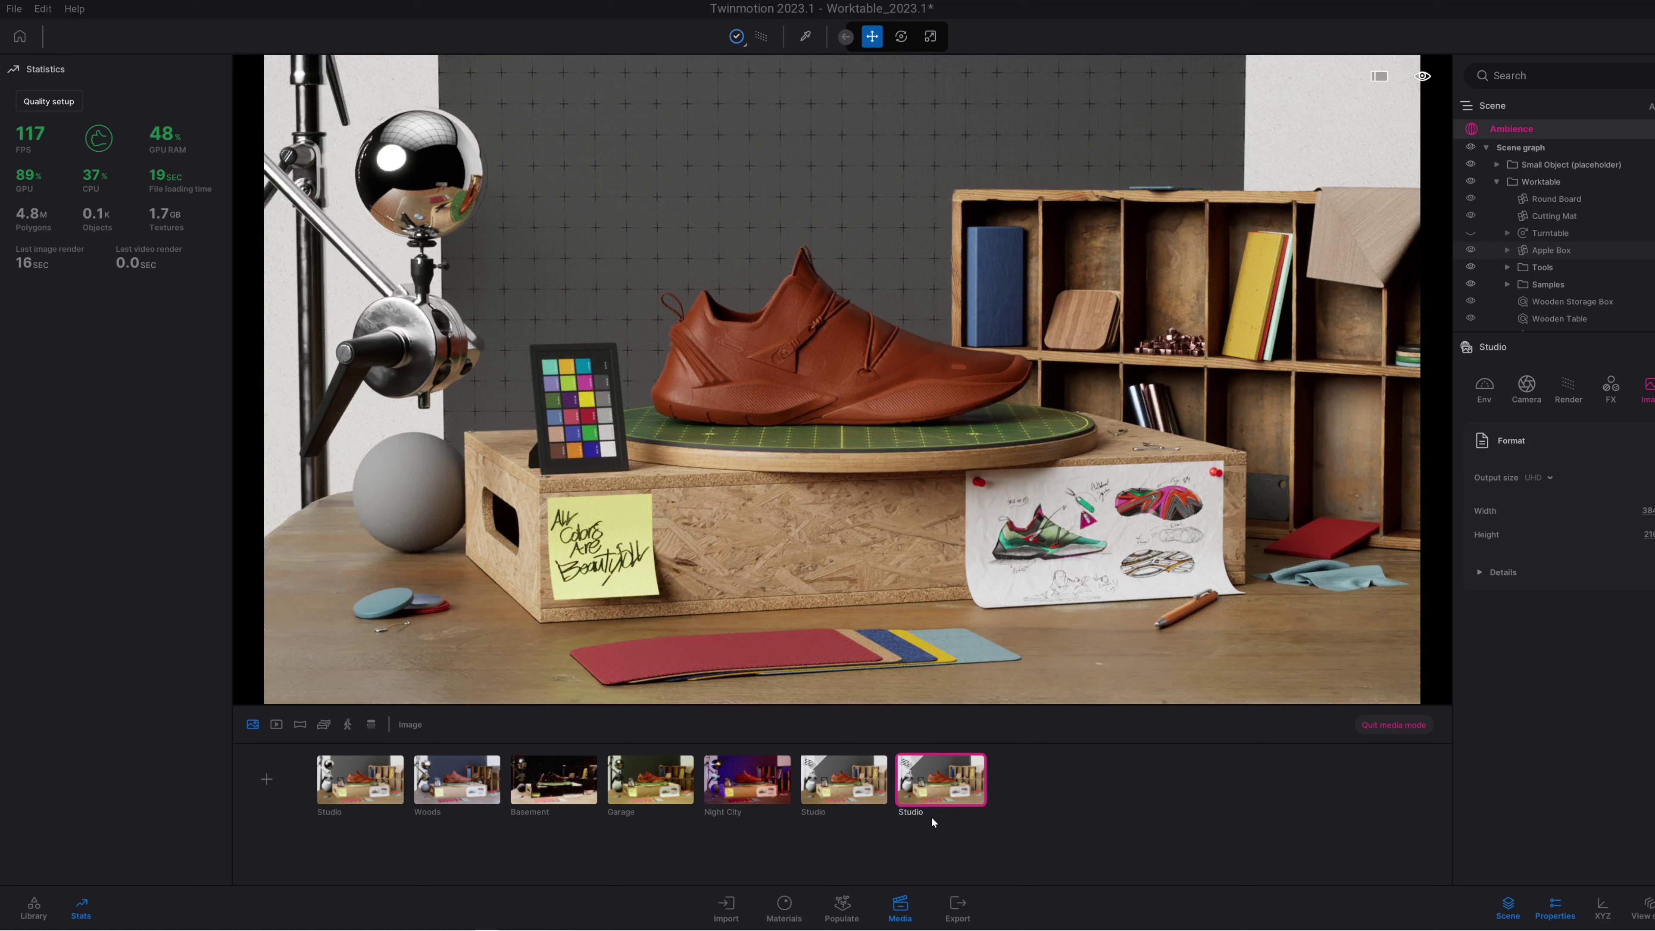
pyautogui.write('8K')
# - Set the Studio 8K image's output size to 8K 7680x4320
pyautogui.click(1531, 477)
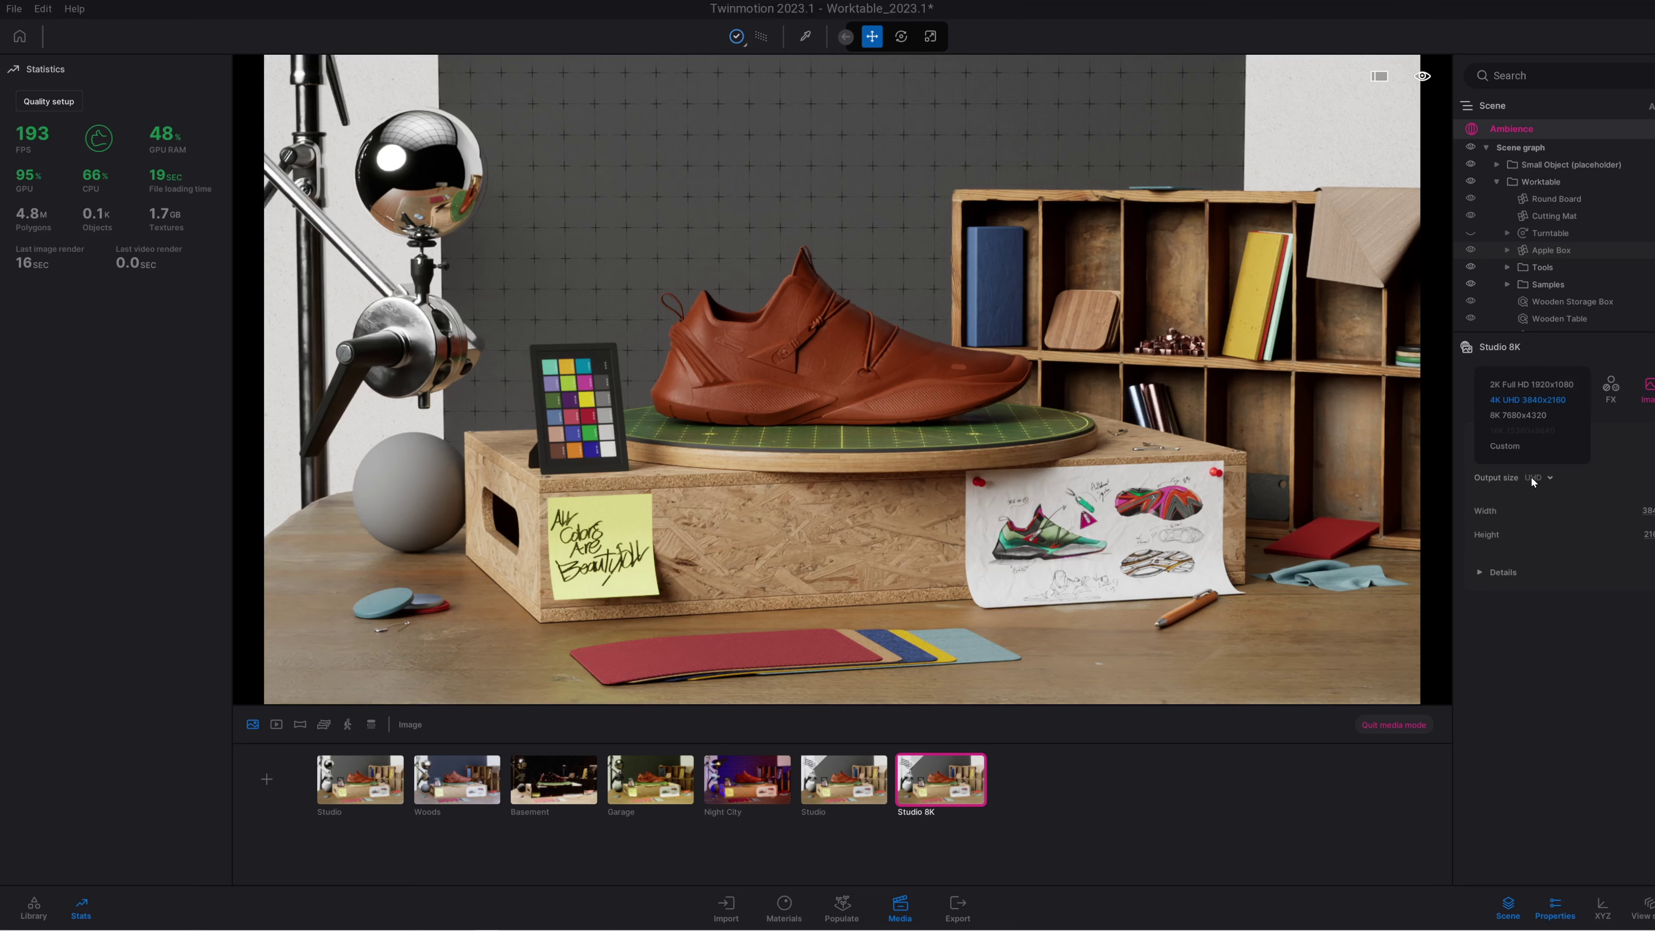
pyautogui.click(1511, 414)
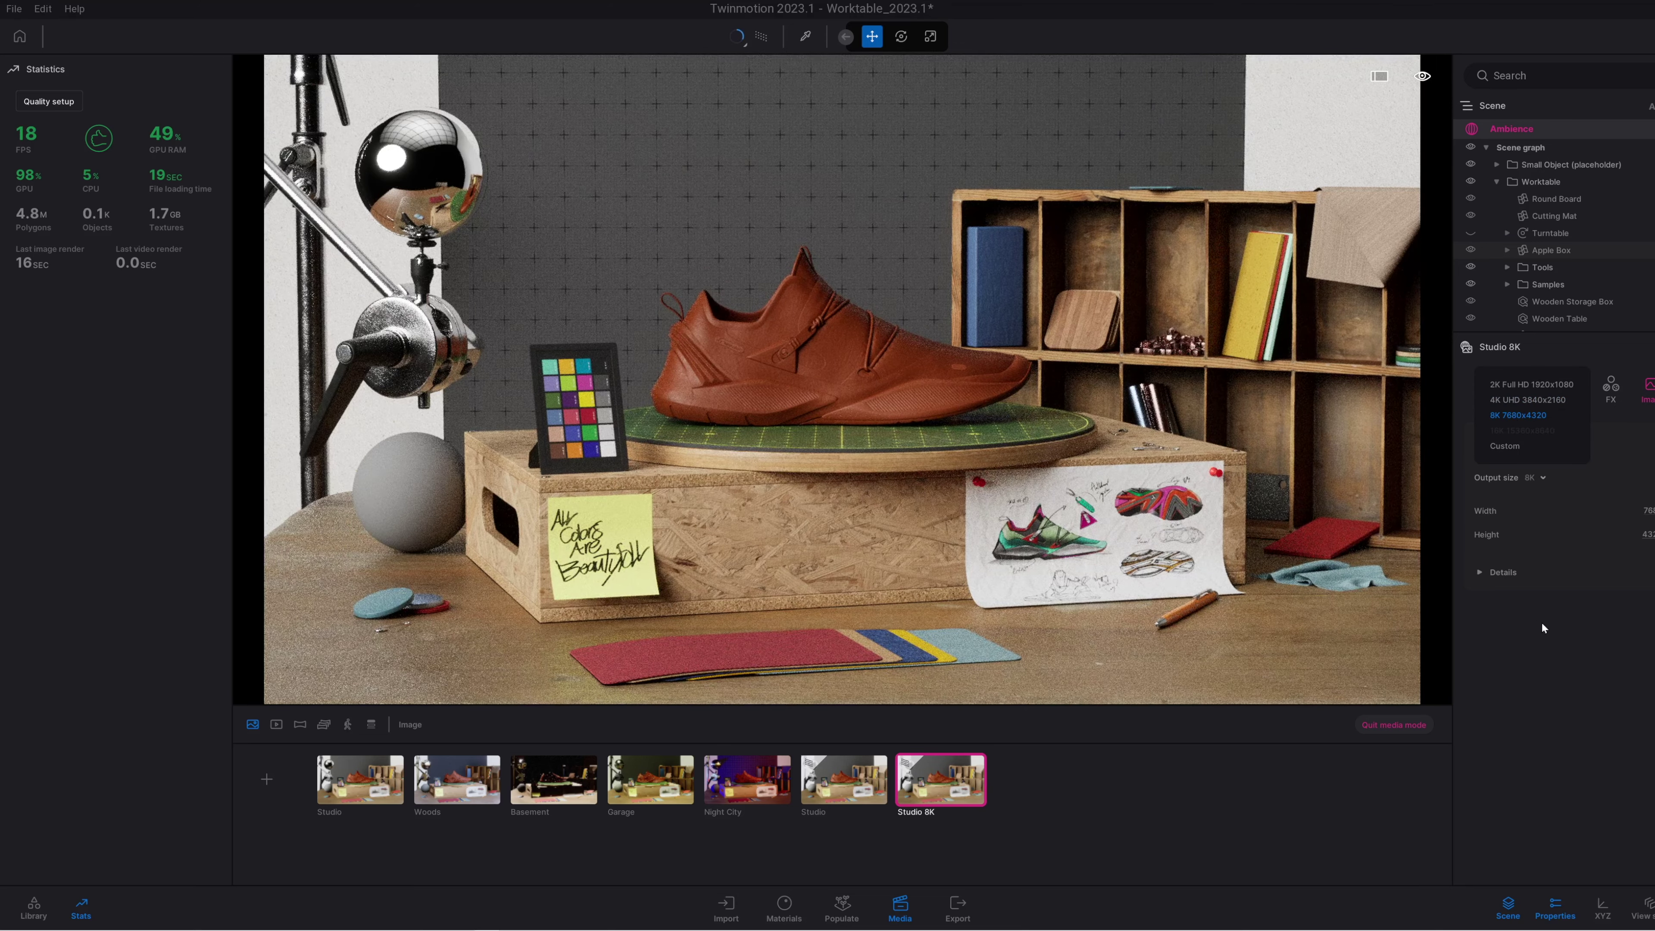
pyautogui.click(1589, 352)
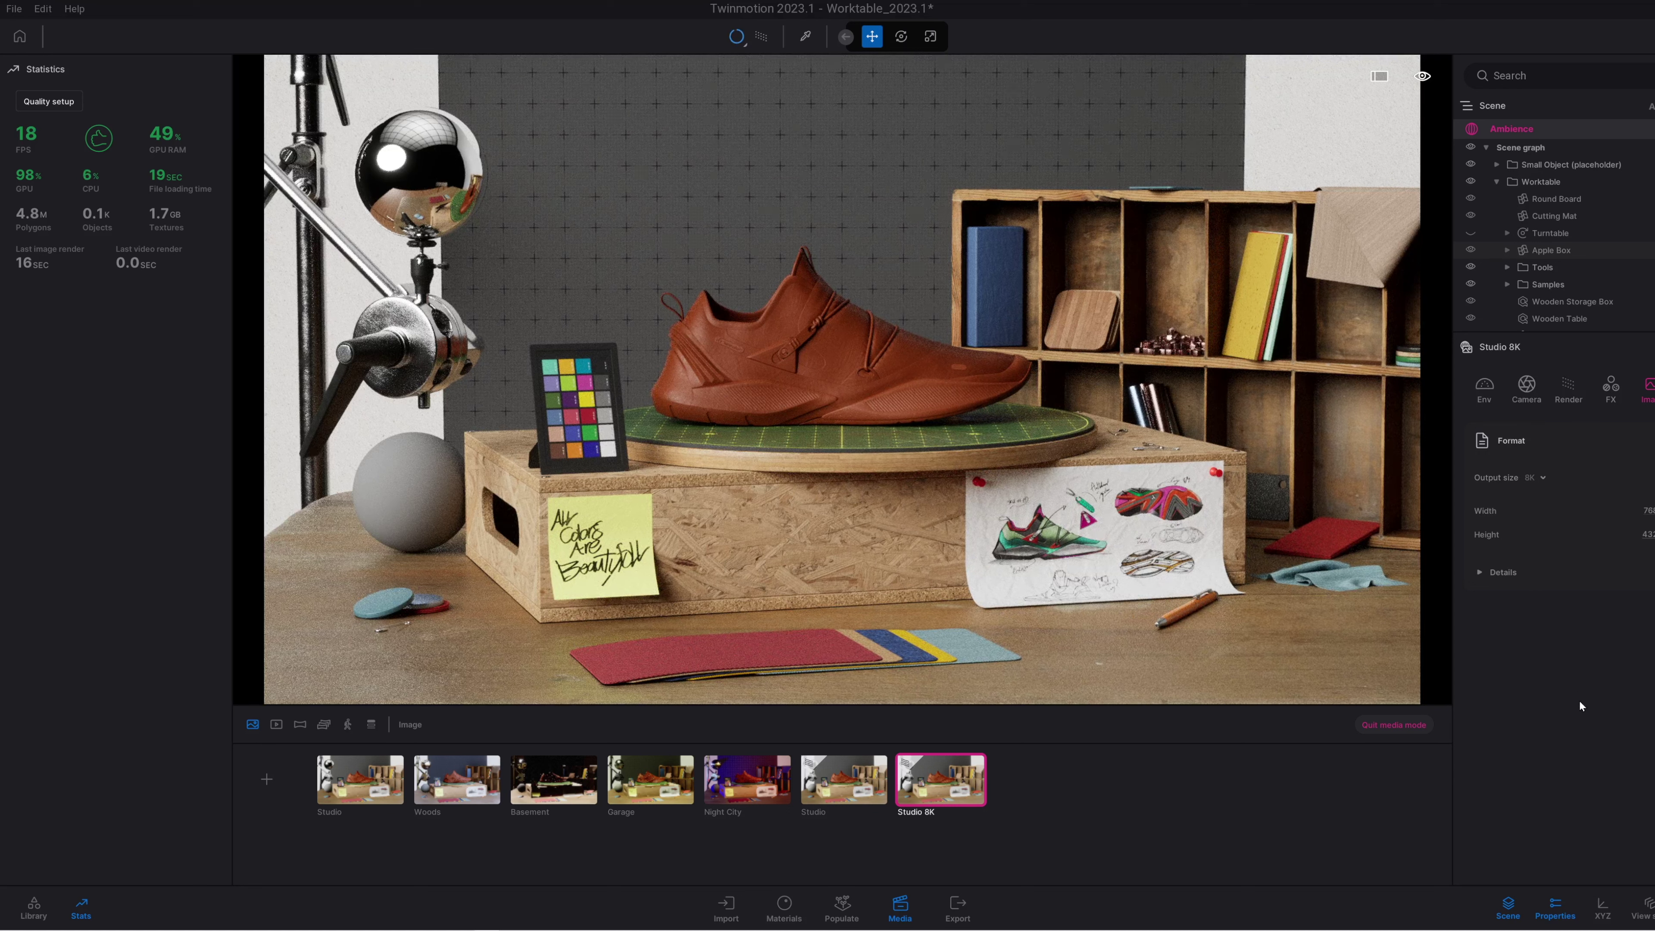
# - Raise Studio 8K's path-tracer samples per pixel and nudge max bounces up slightly
pyautogui.click(1567, 386)
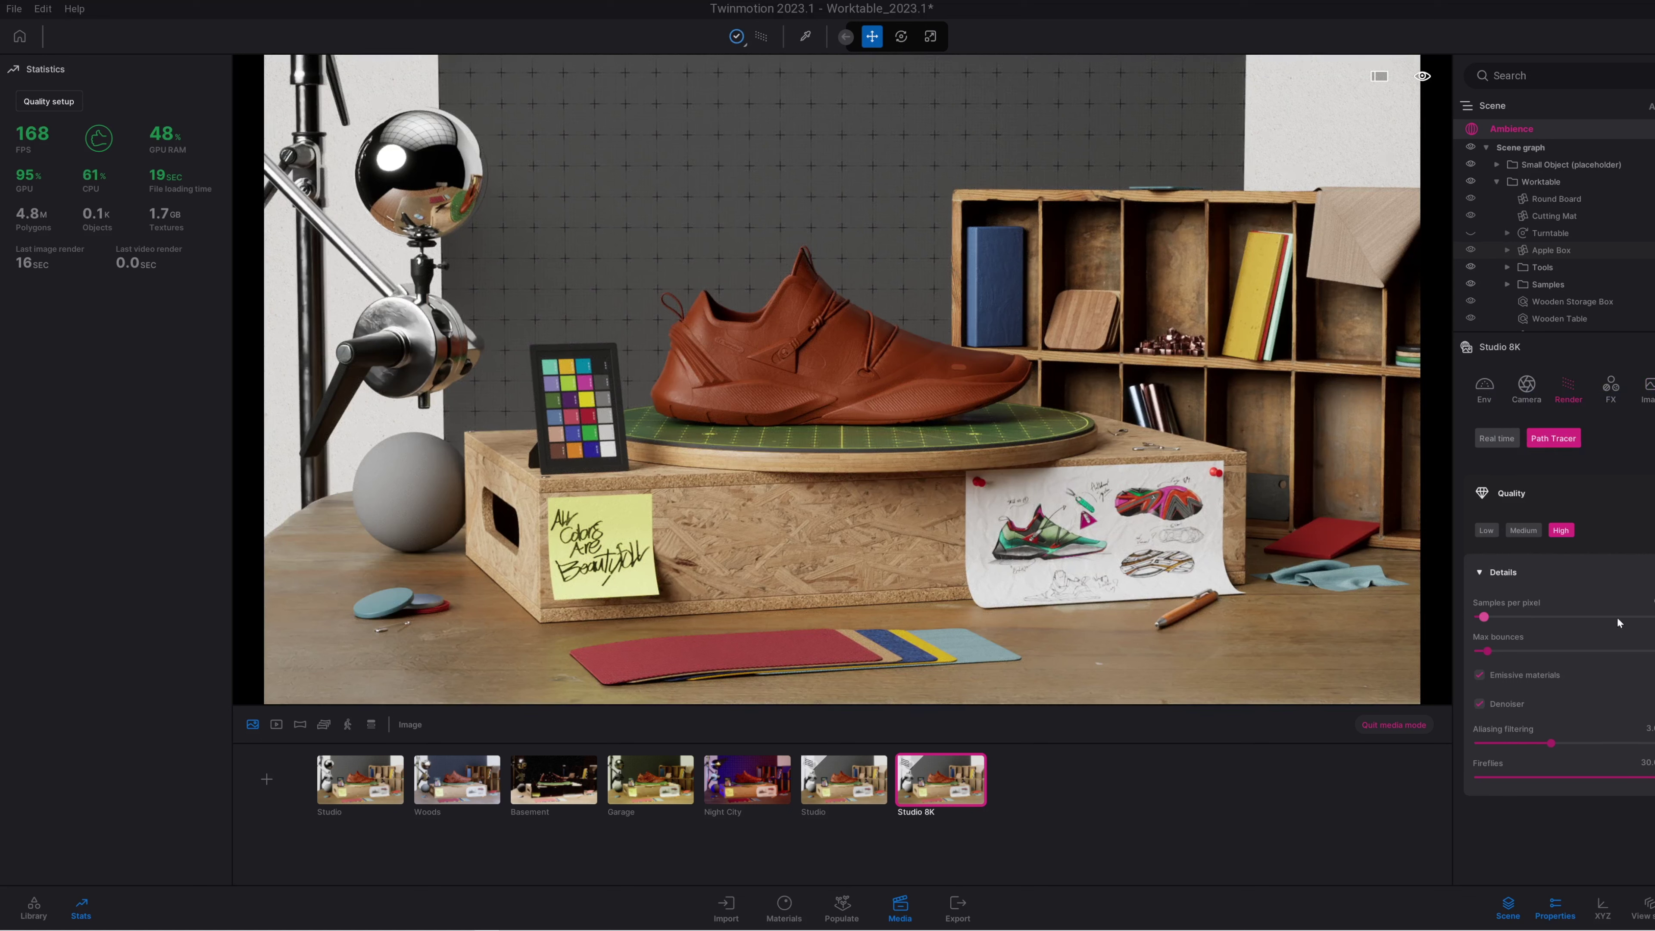
pyautogui.moveTo(1489, 620); pyautogui.dragTo(1522, 618)
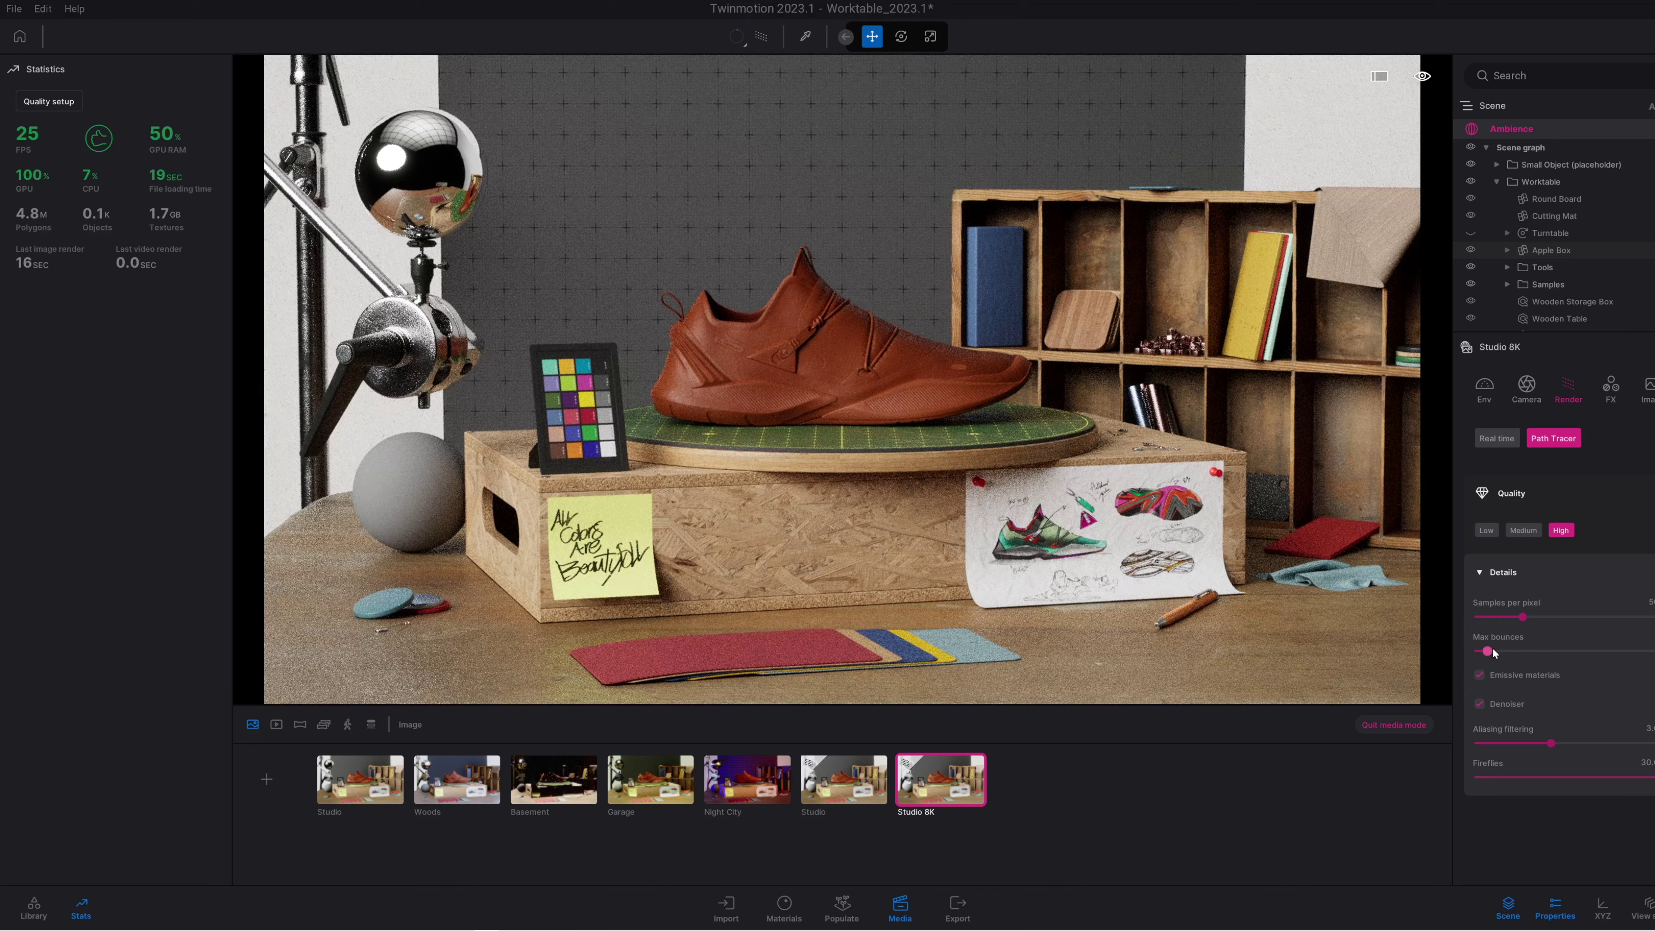
pyautogui.moveTo(1487, 651); pyautogui.dragTo(1489, 653)
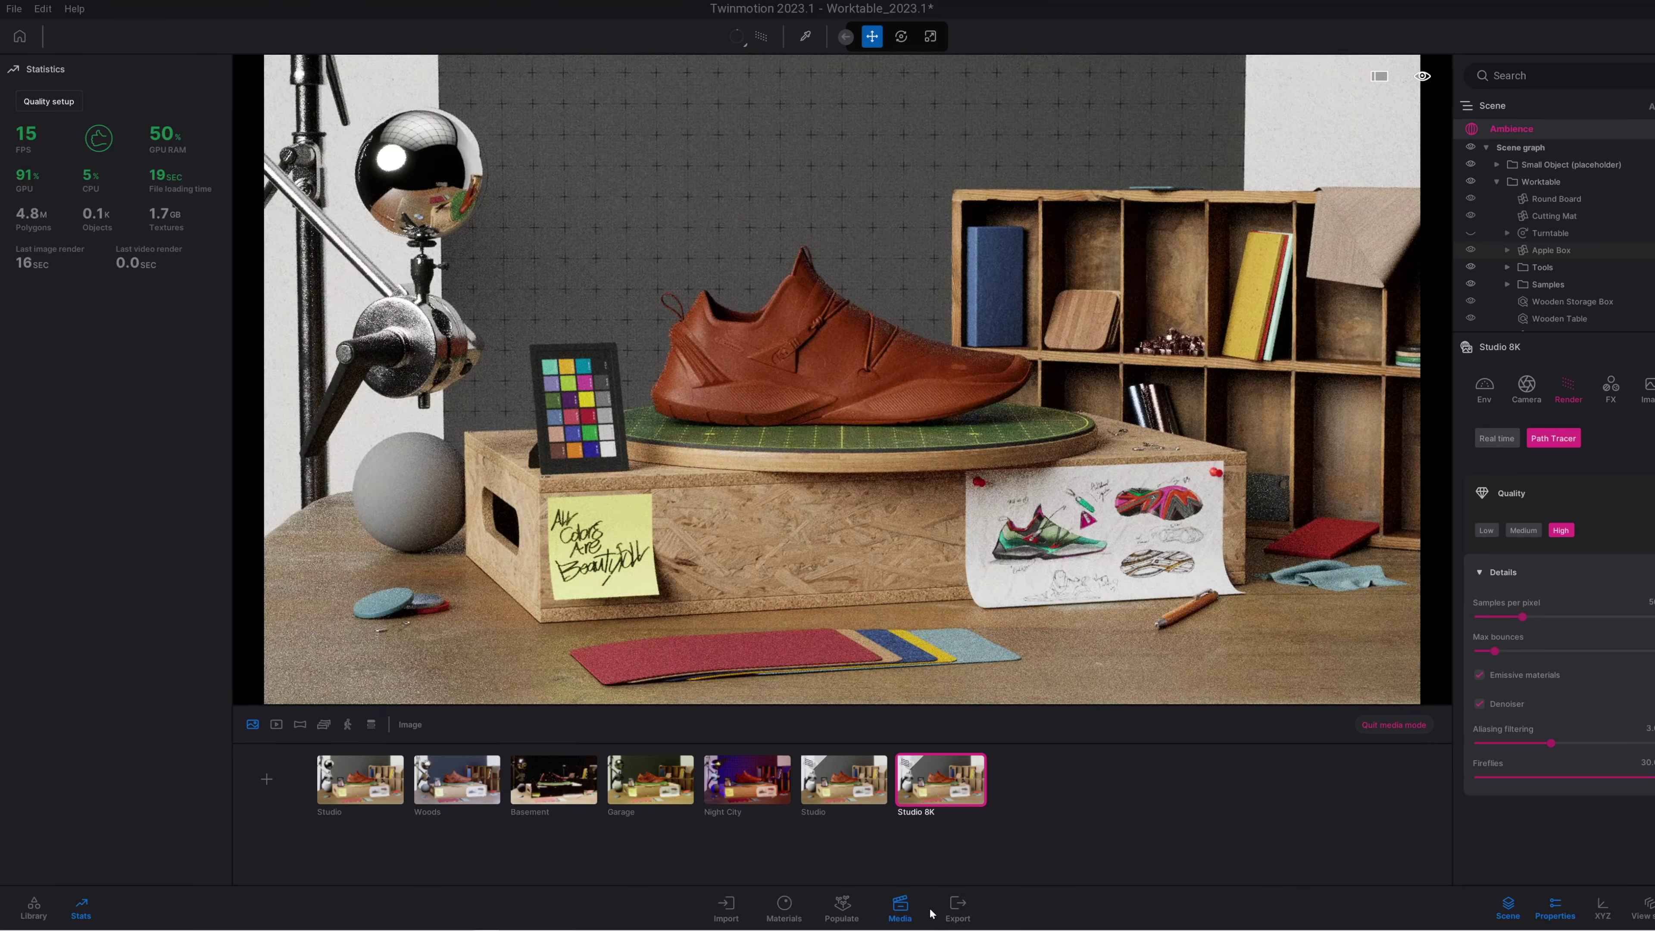
pyautogui.click(957, 906)
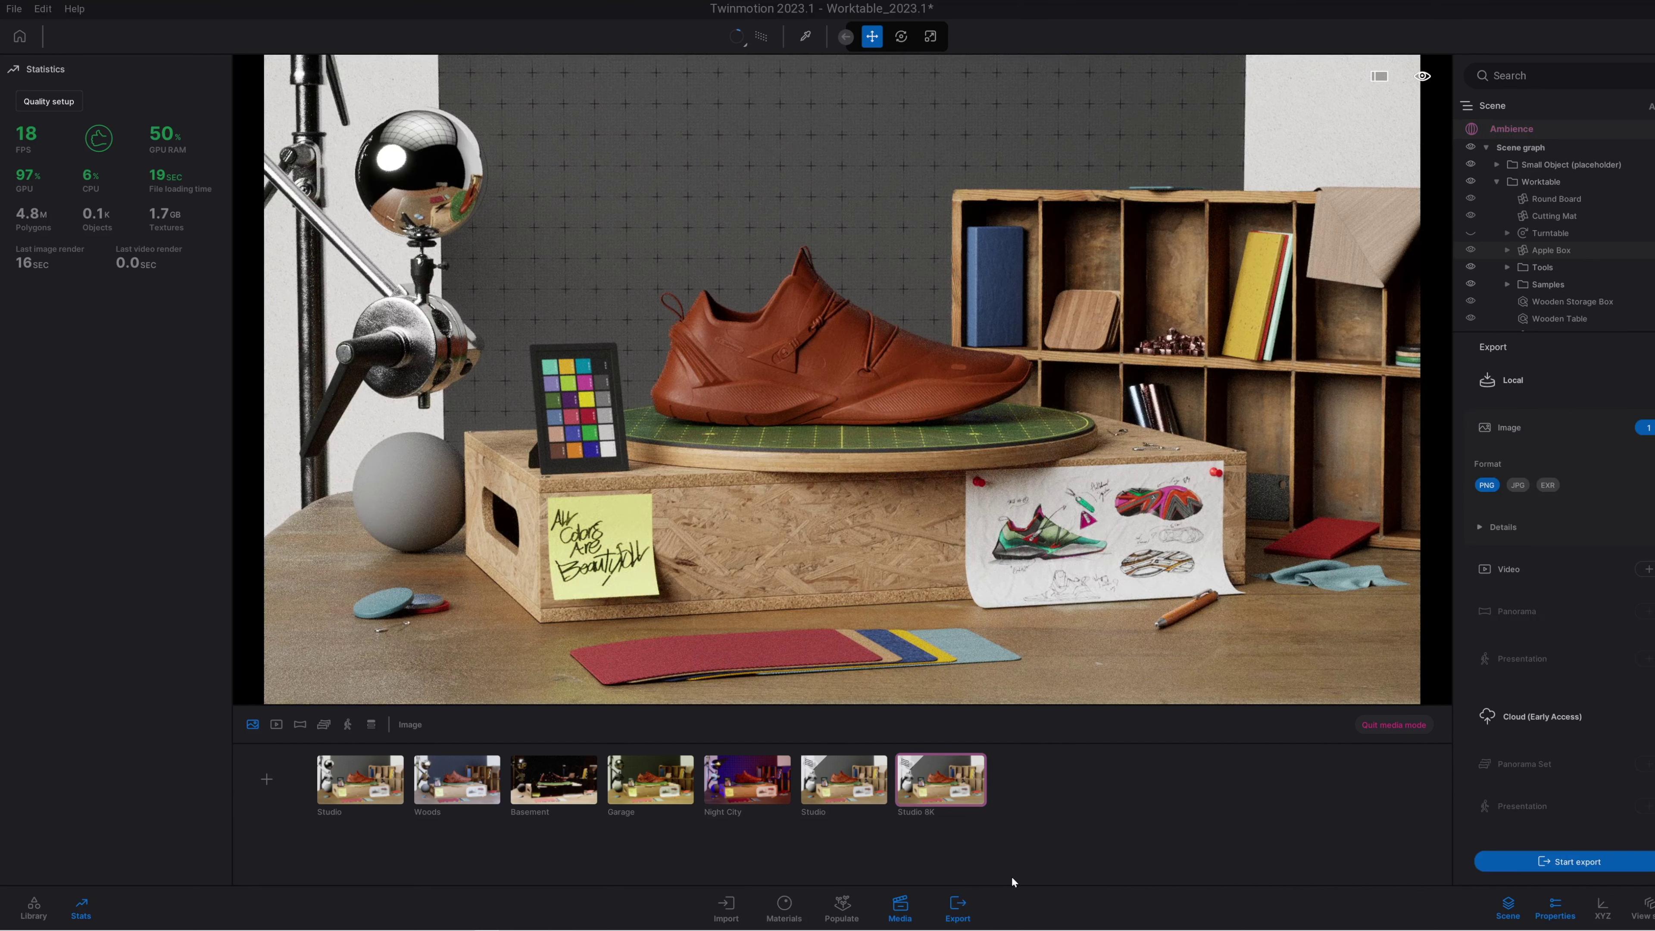
# - Select Studio 8K for export, start the PNG export, and confirm the destination folder
pyautogui.click(955, 905)
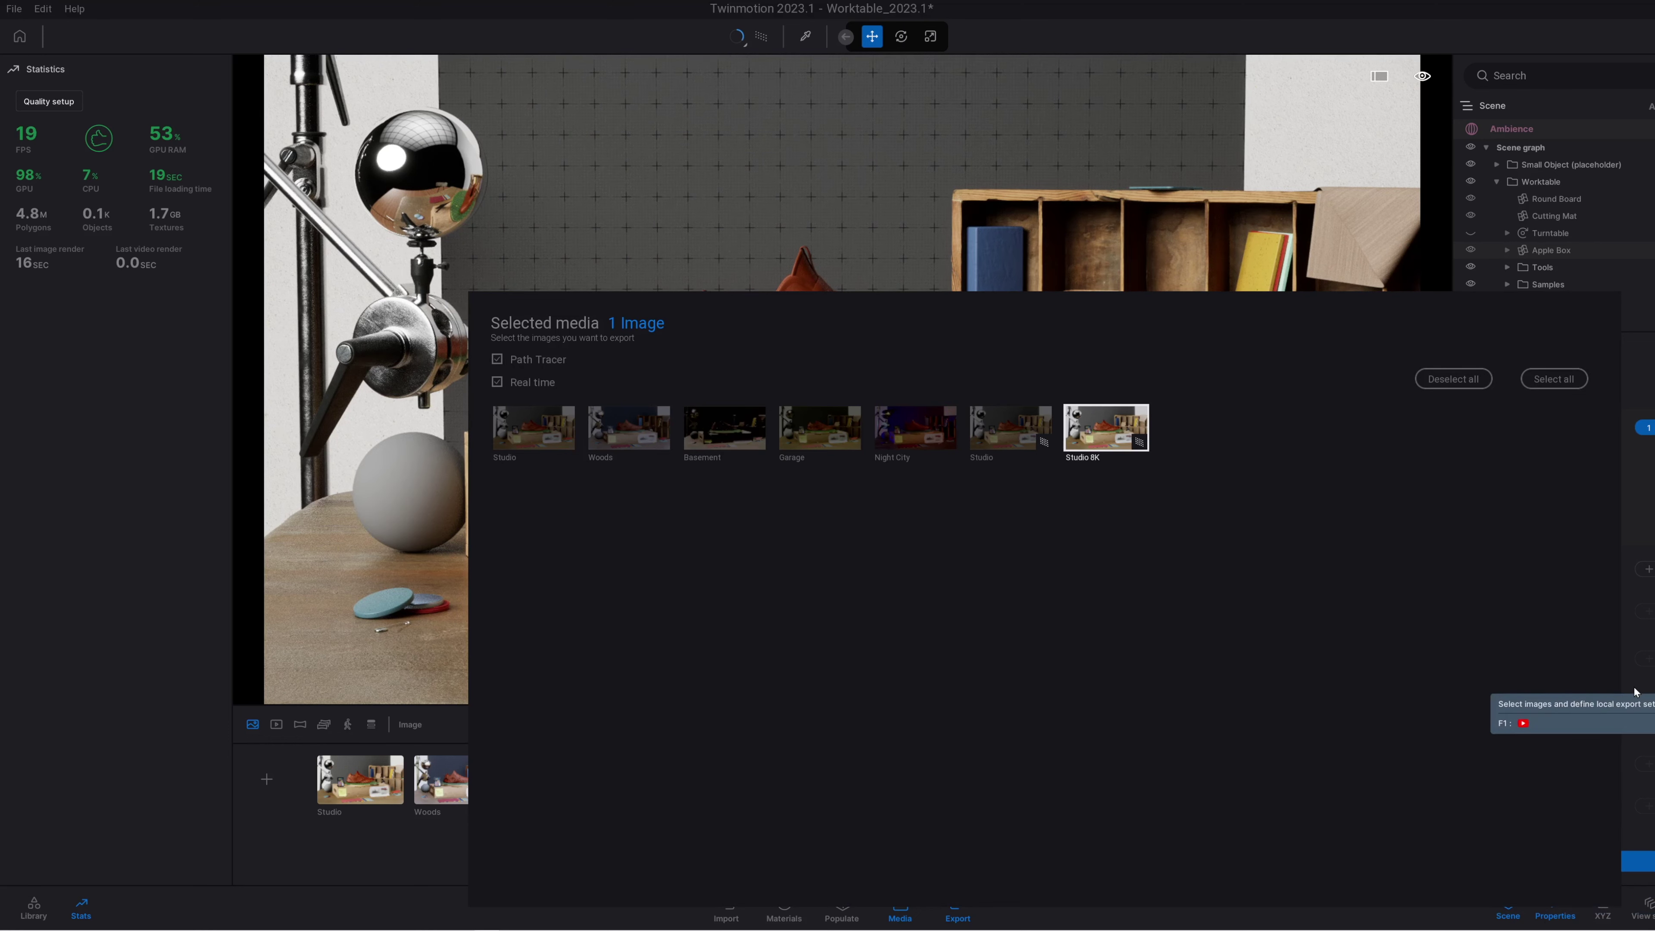
pyautogui.click(1635, 692)
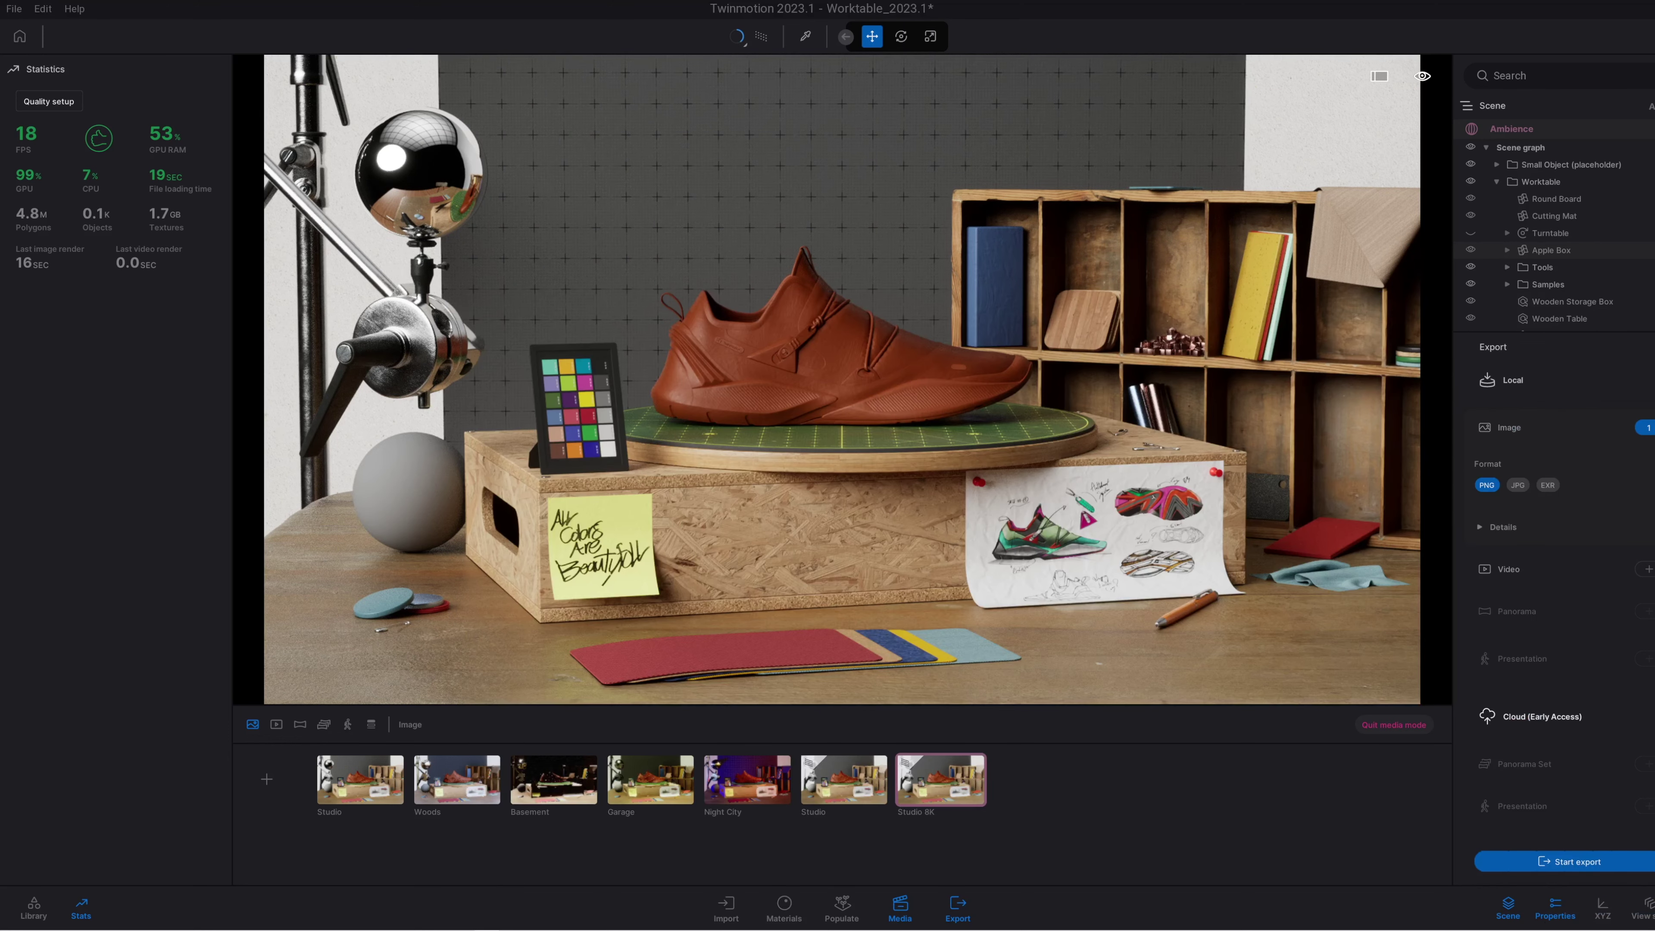
pyautogui.click(1576, 861)
pyautogui.click(1225, 721)
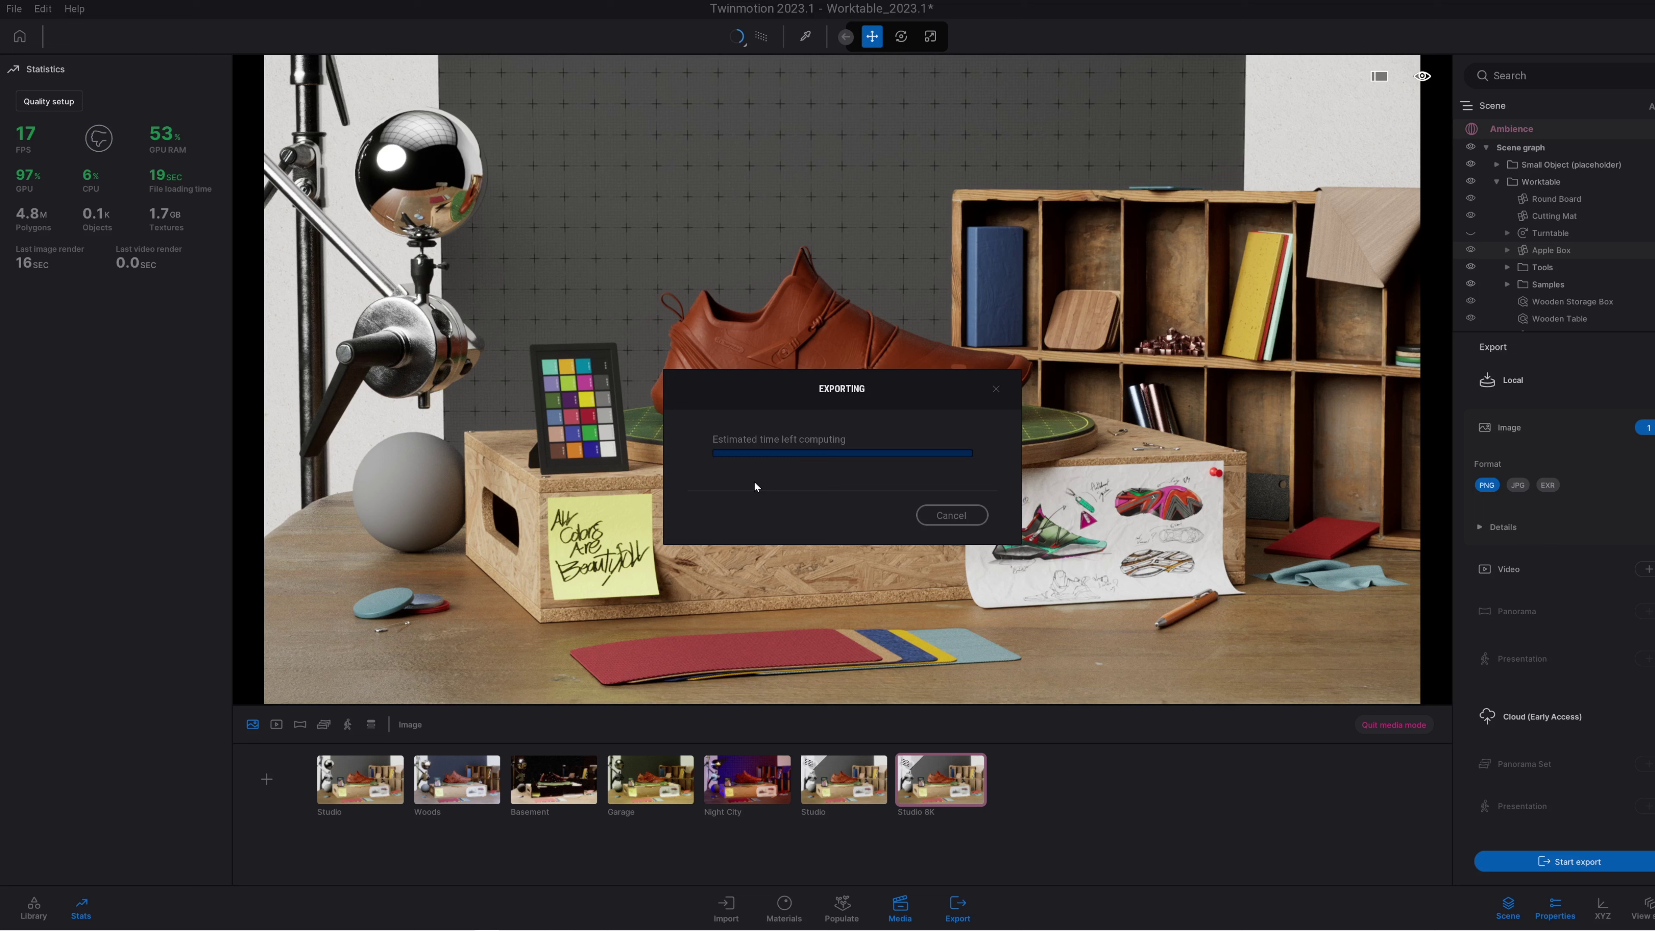
pyautogui.moveTo(137, 928)
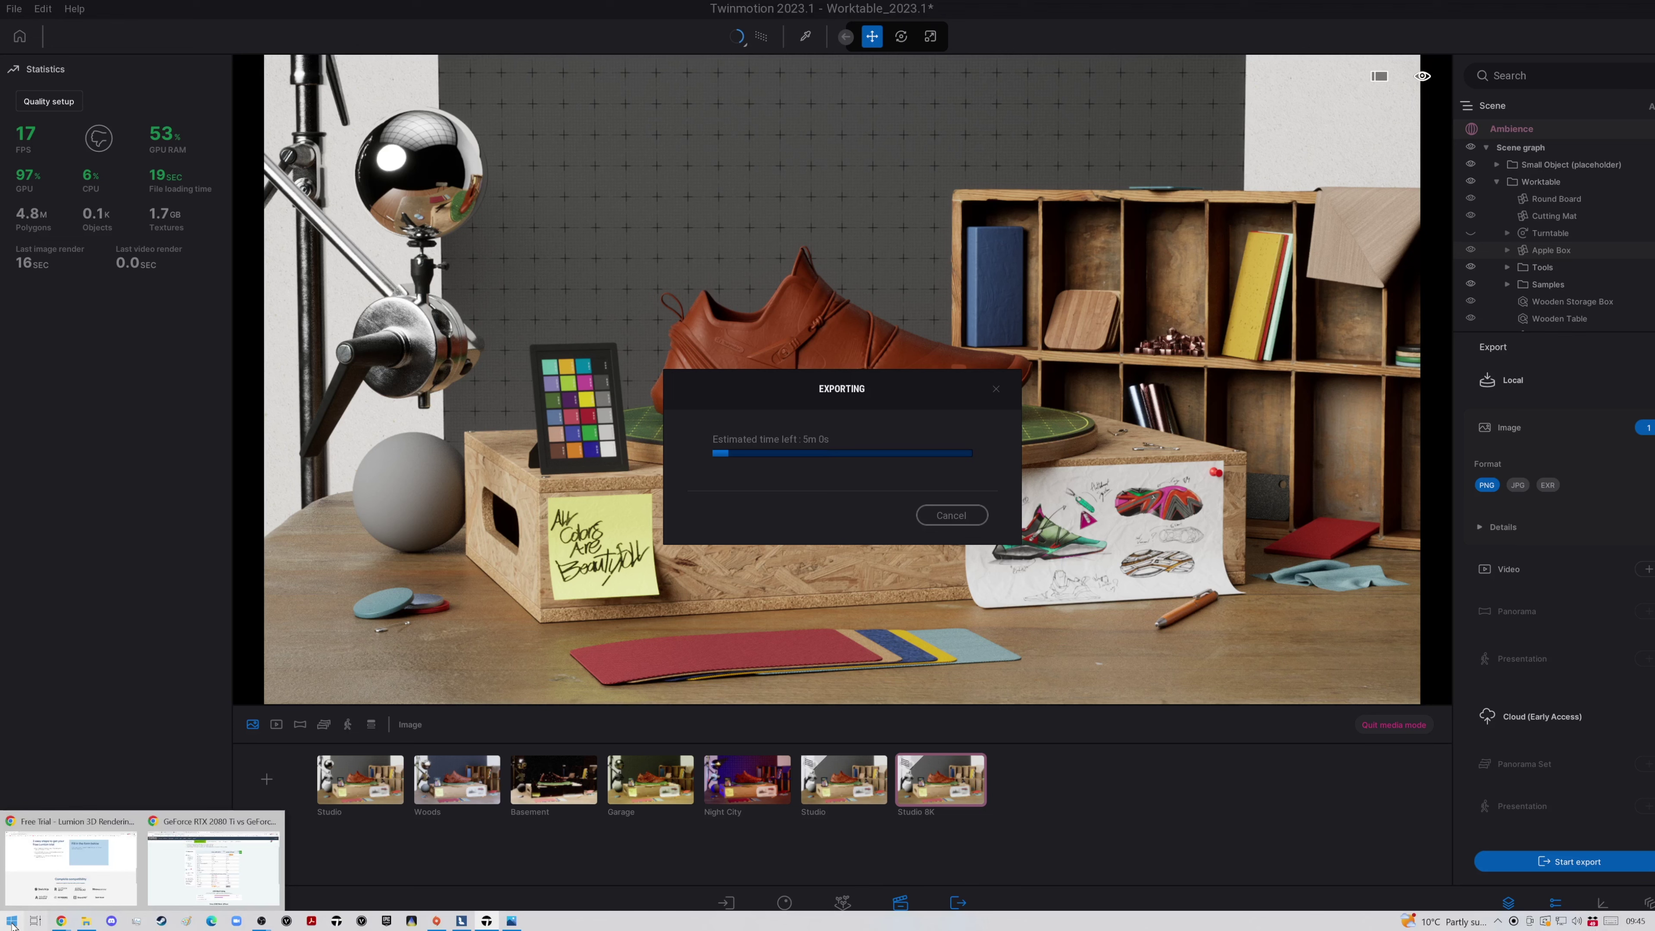
pyautogui.click(12, 920)
# - Launch NZXT CAM, review System Specs and live PC Monitoring during the export, then close it
pyautogui.write('nz')
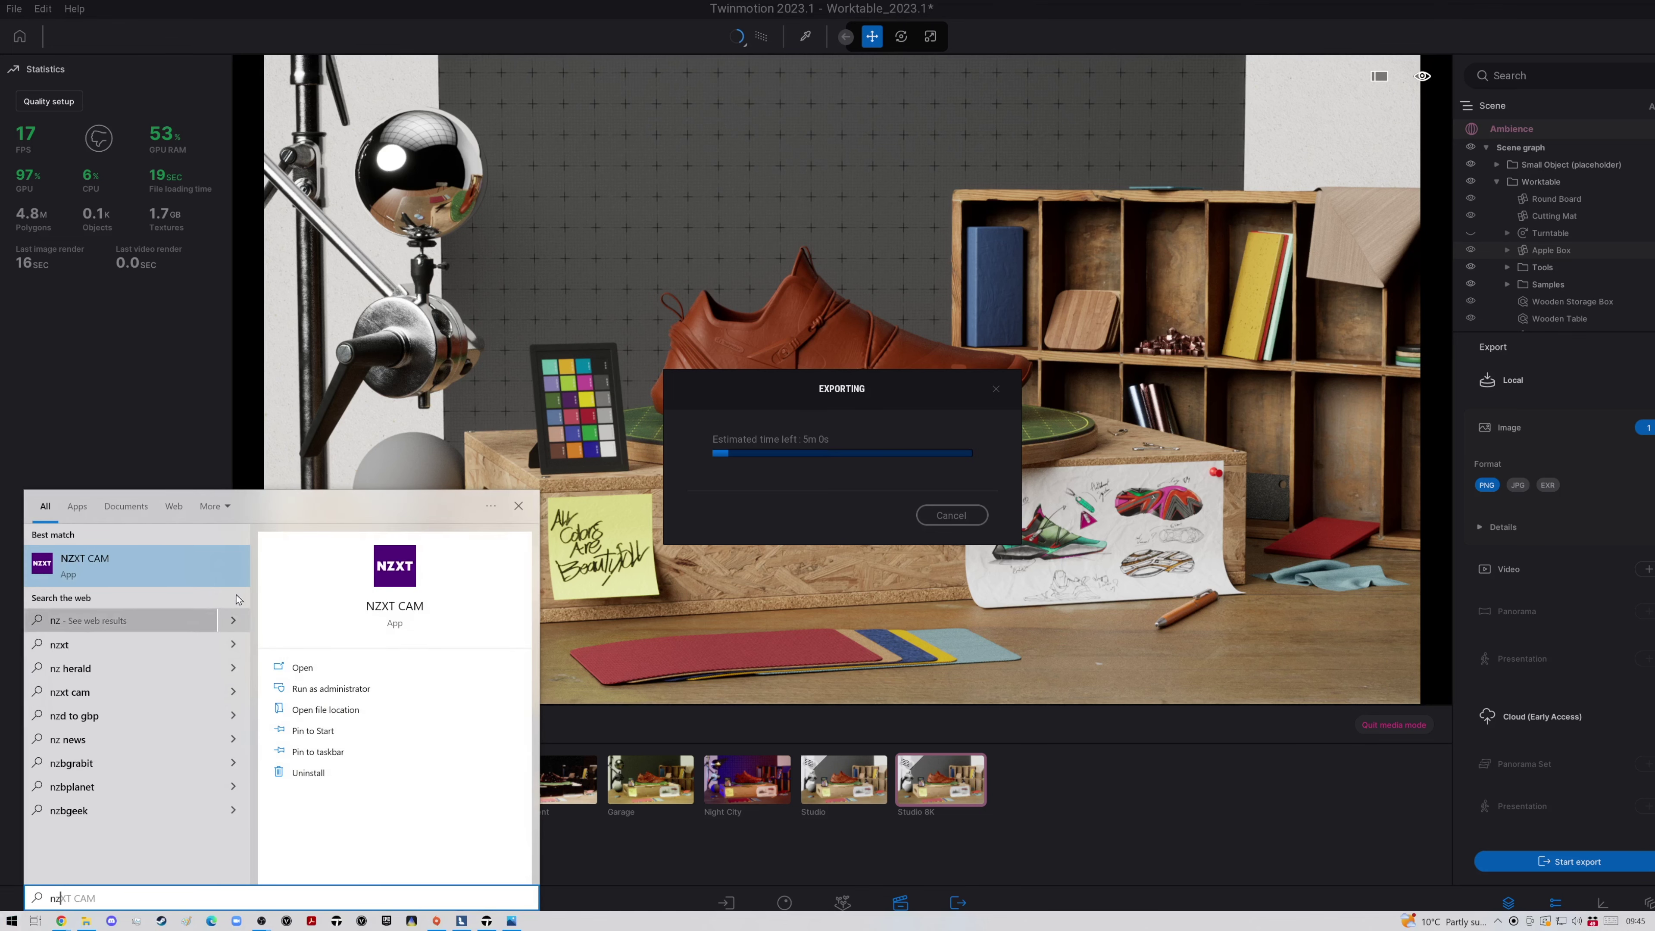
pyautogui.click(391, 568)
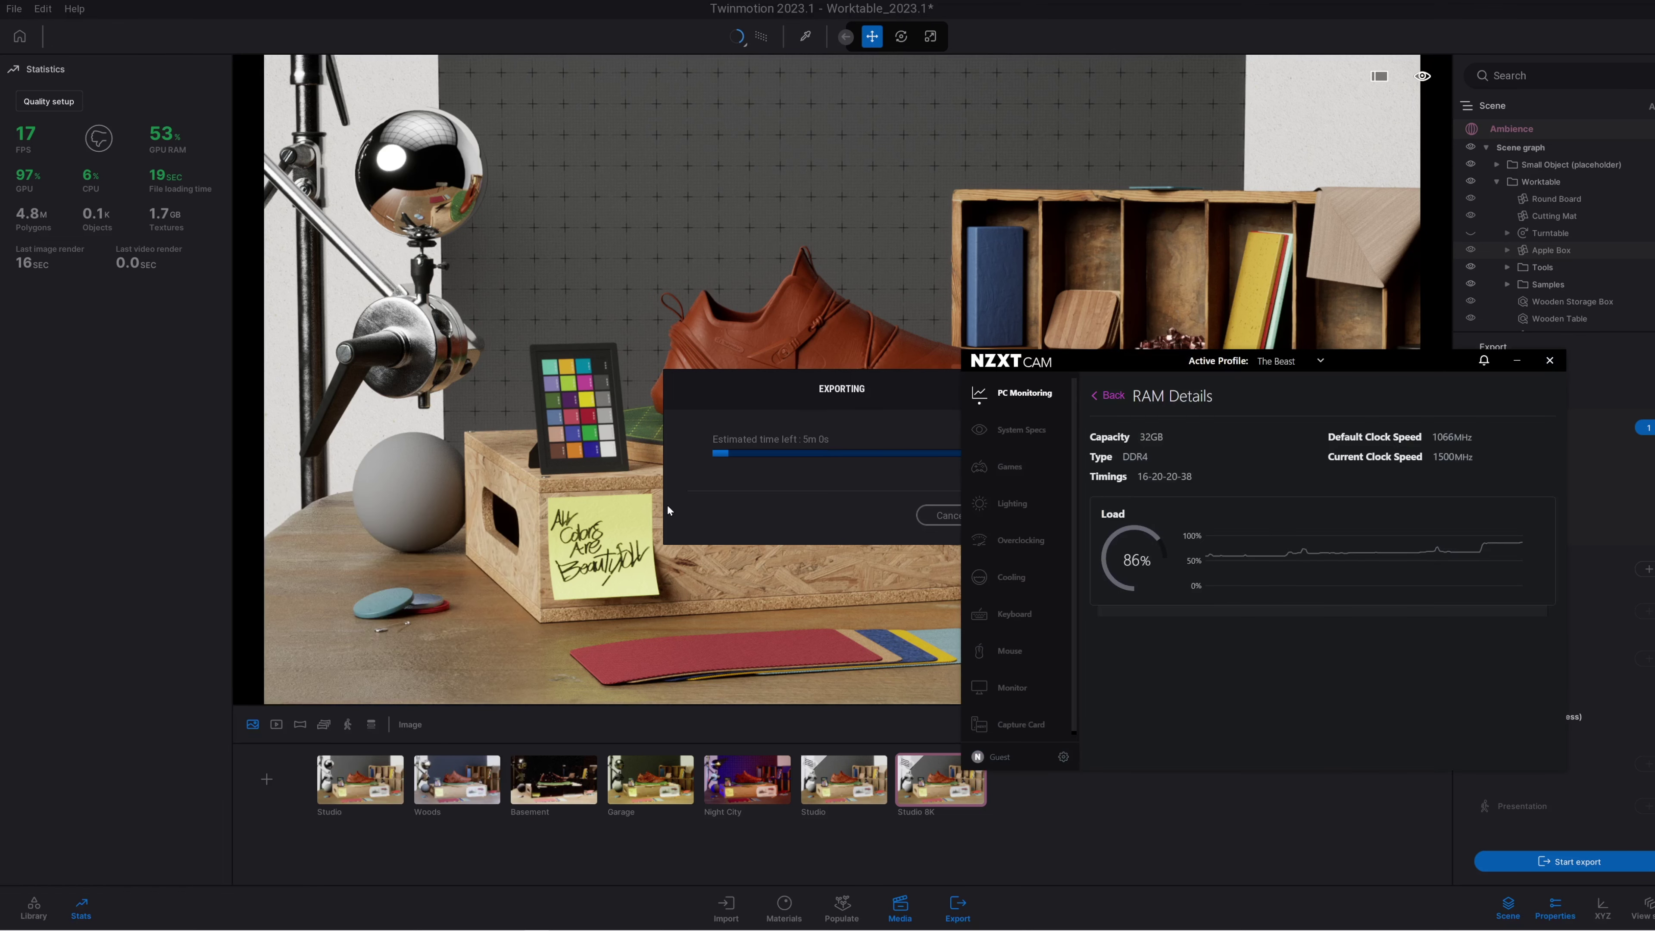
pyautogui.moveTo(1115, 363); pyautogui.dragTo(587, 227)
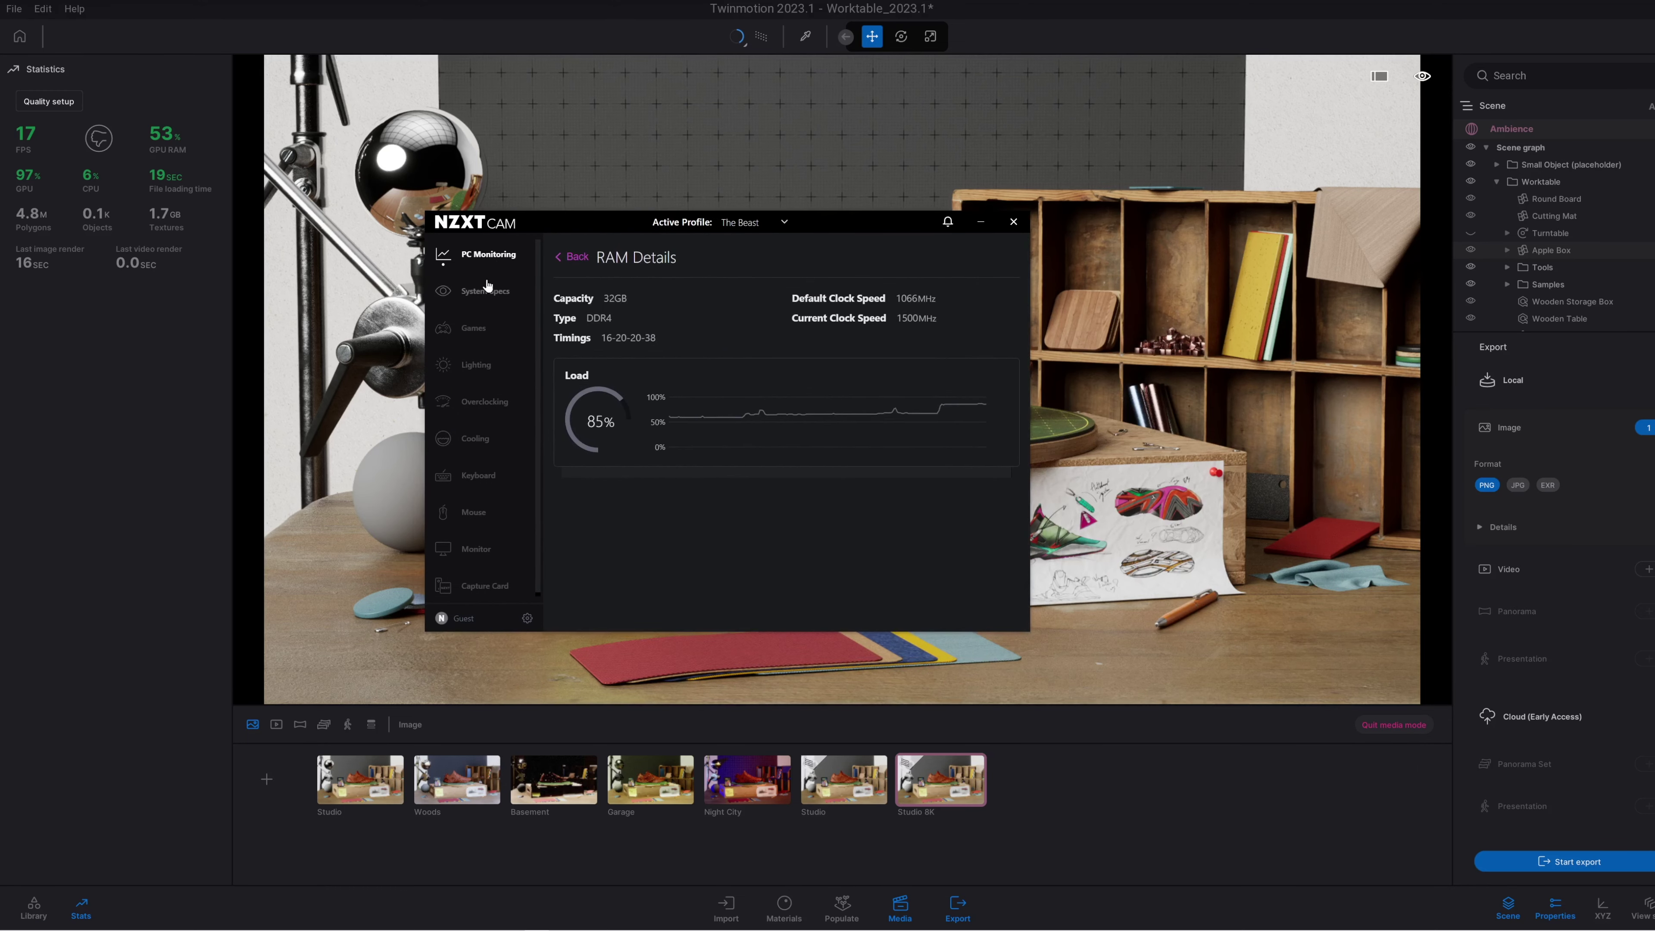
pyautogui.click(489, 298)
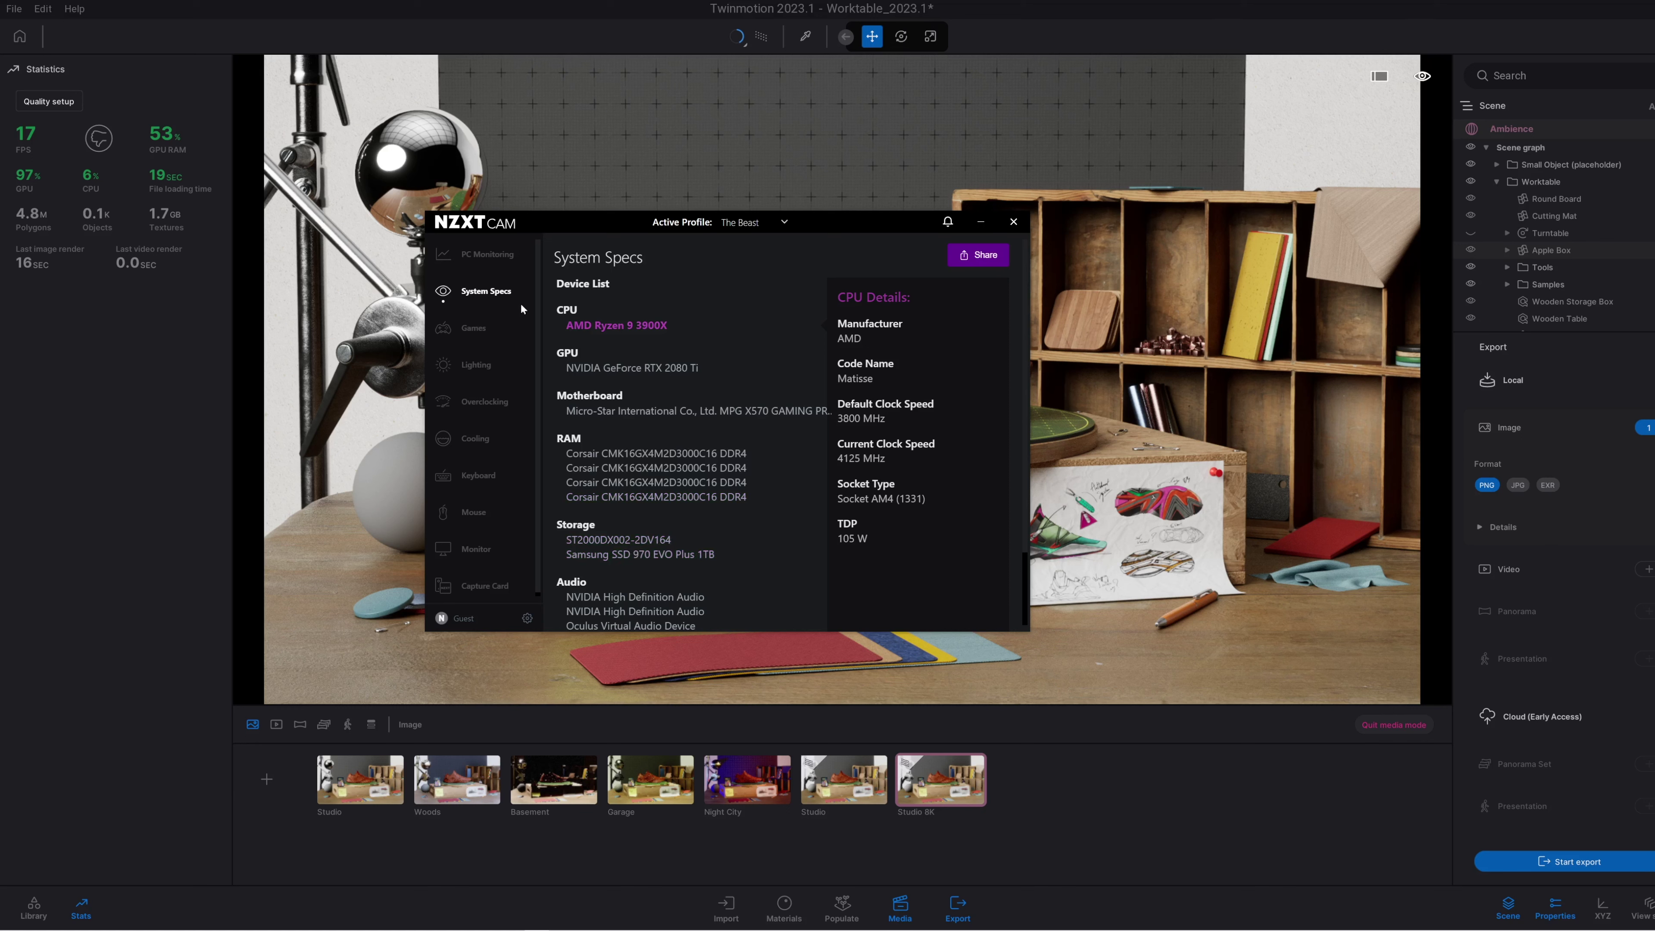
pyautogui.click(488, 254)
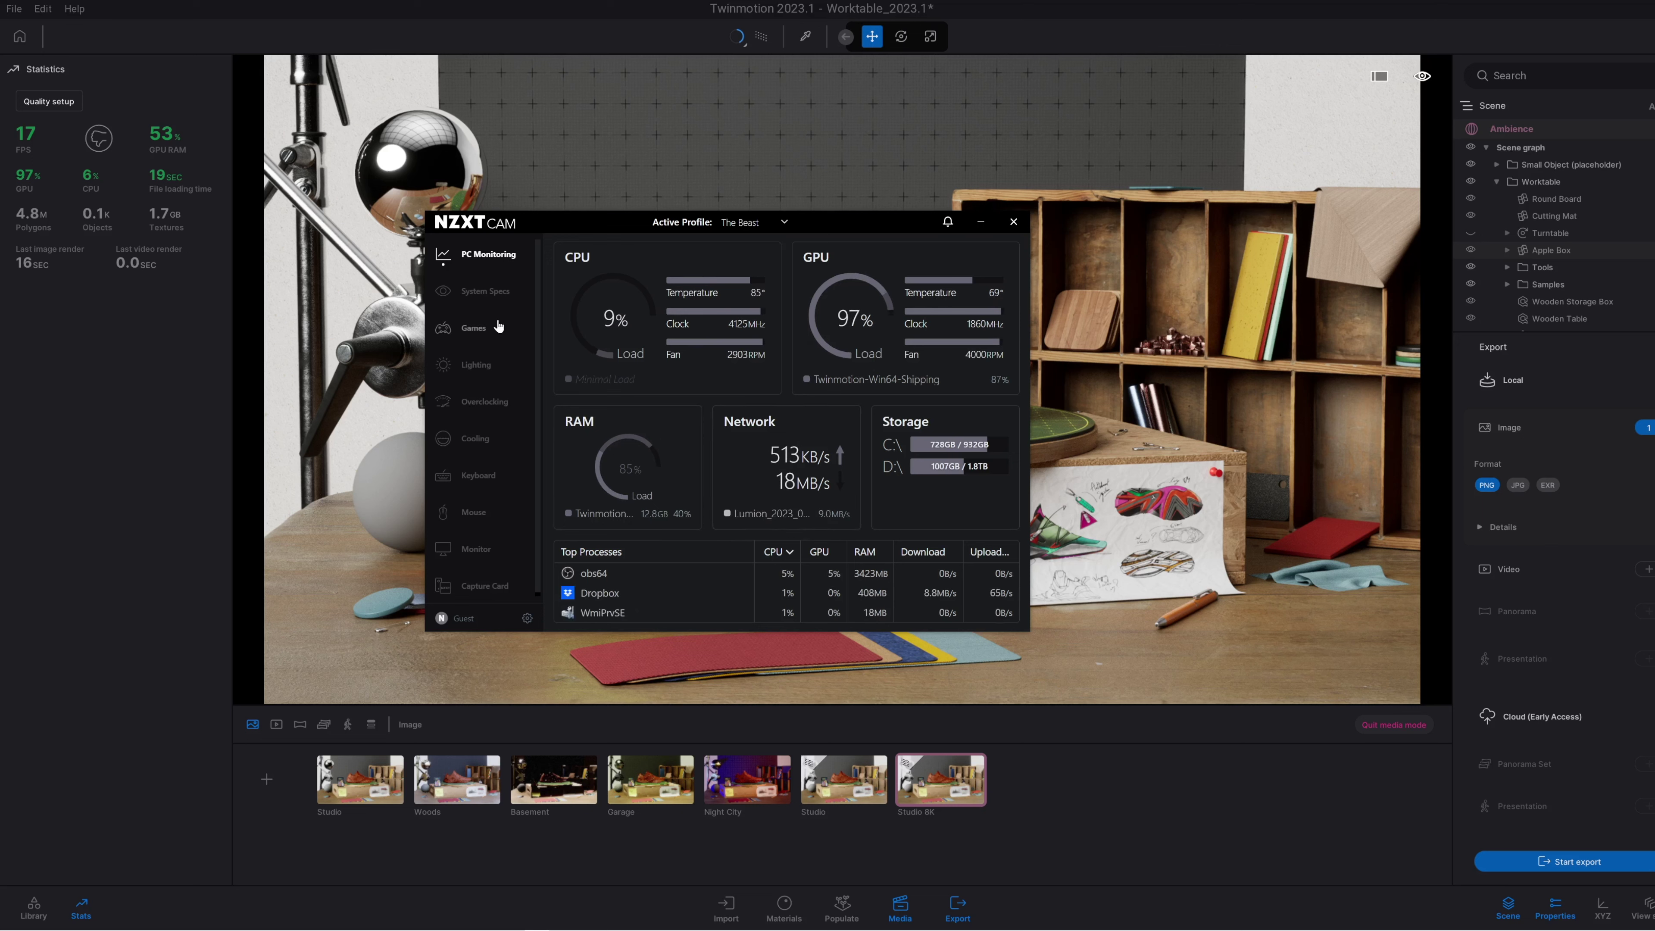
pyautogui.click(1014, 221)
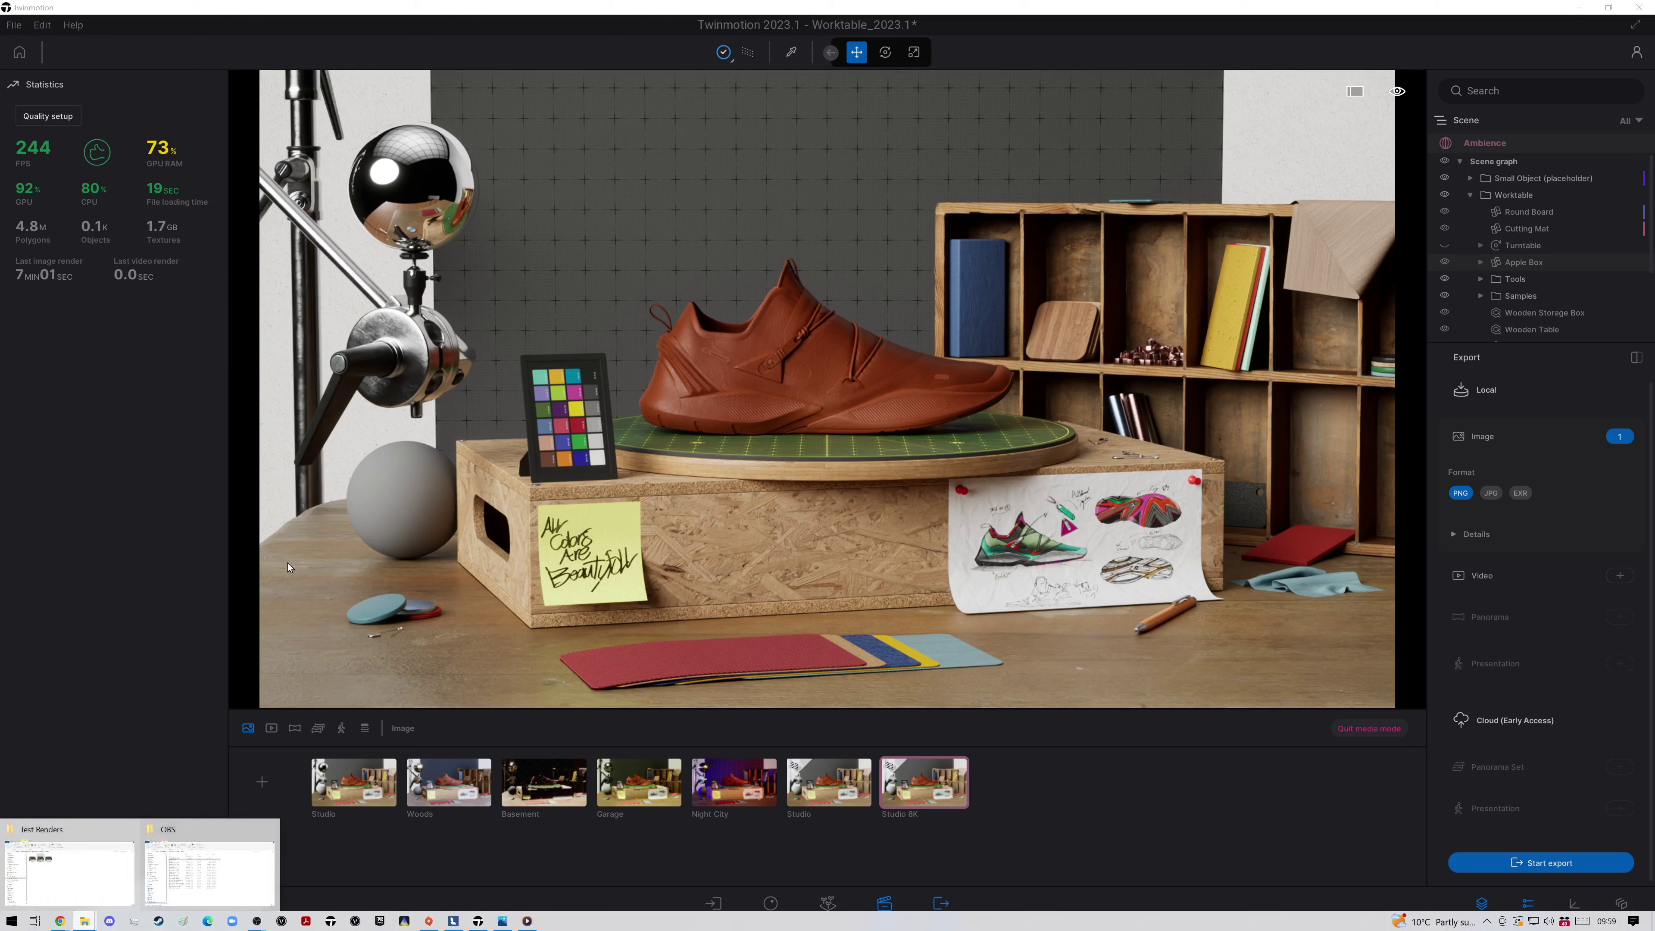
pyautogui.click(98, 873)
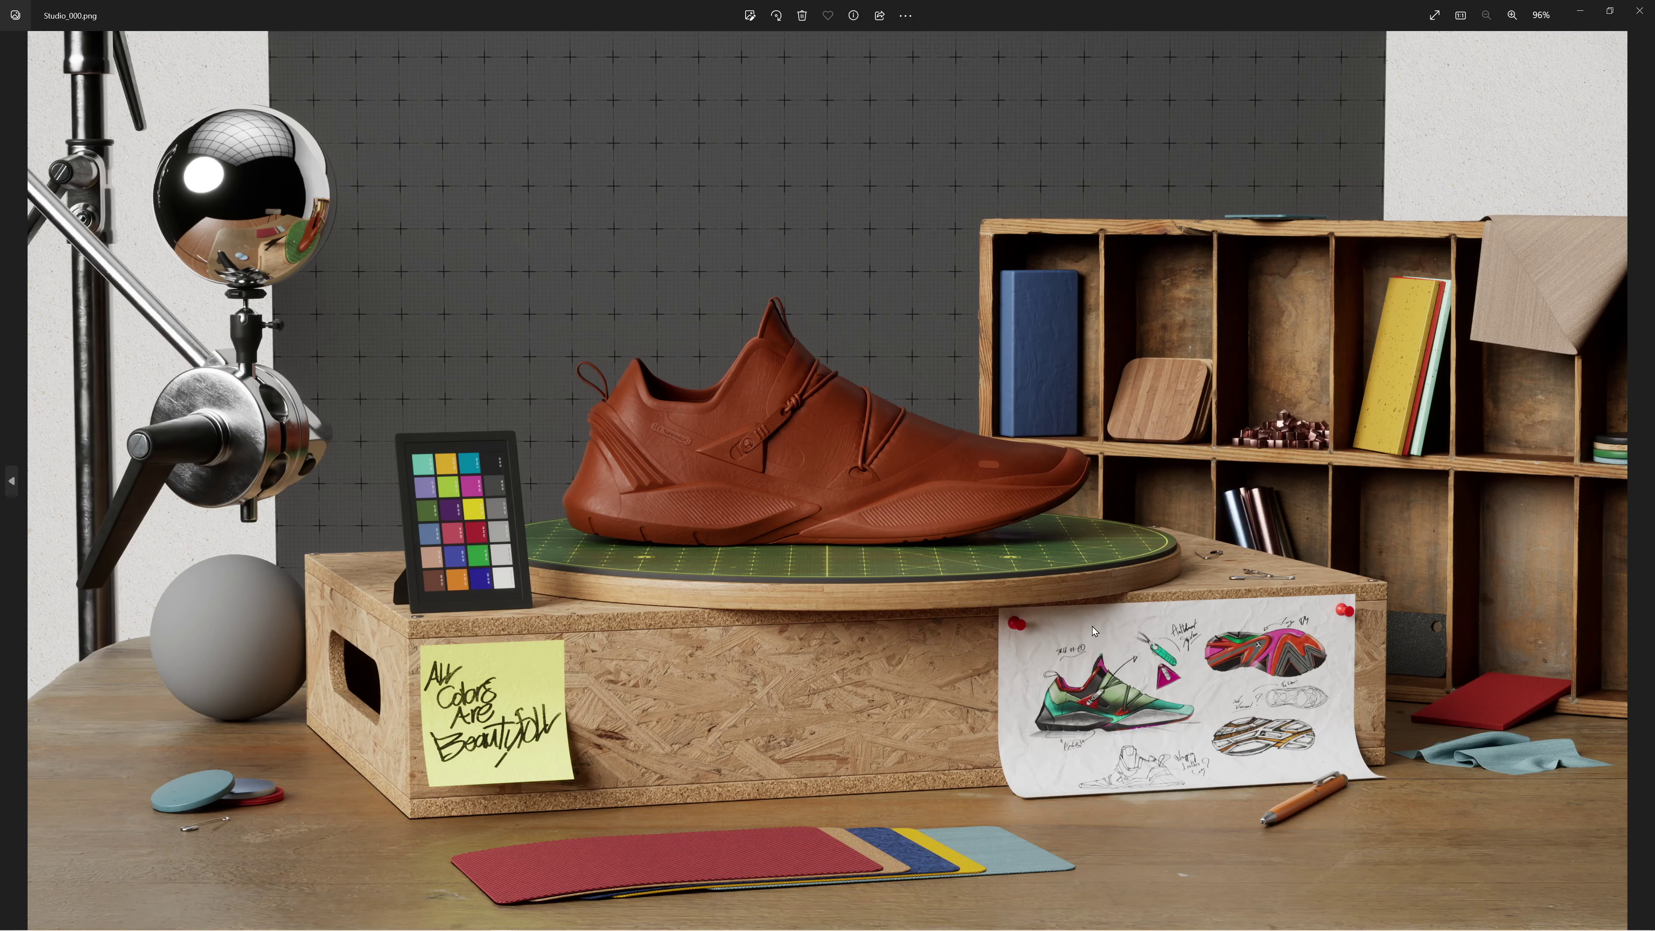
# - Zoom into the Studio_000 render and pan from the turntable to the shelf cabinet's top-left corner and back to the shoe
pyautogui.scroll(5, 1094, 631)
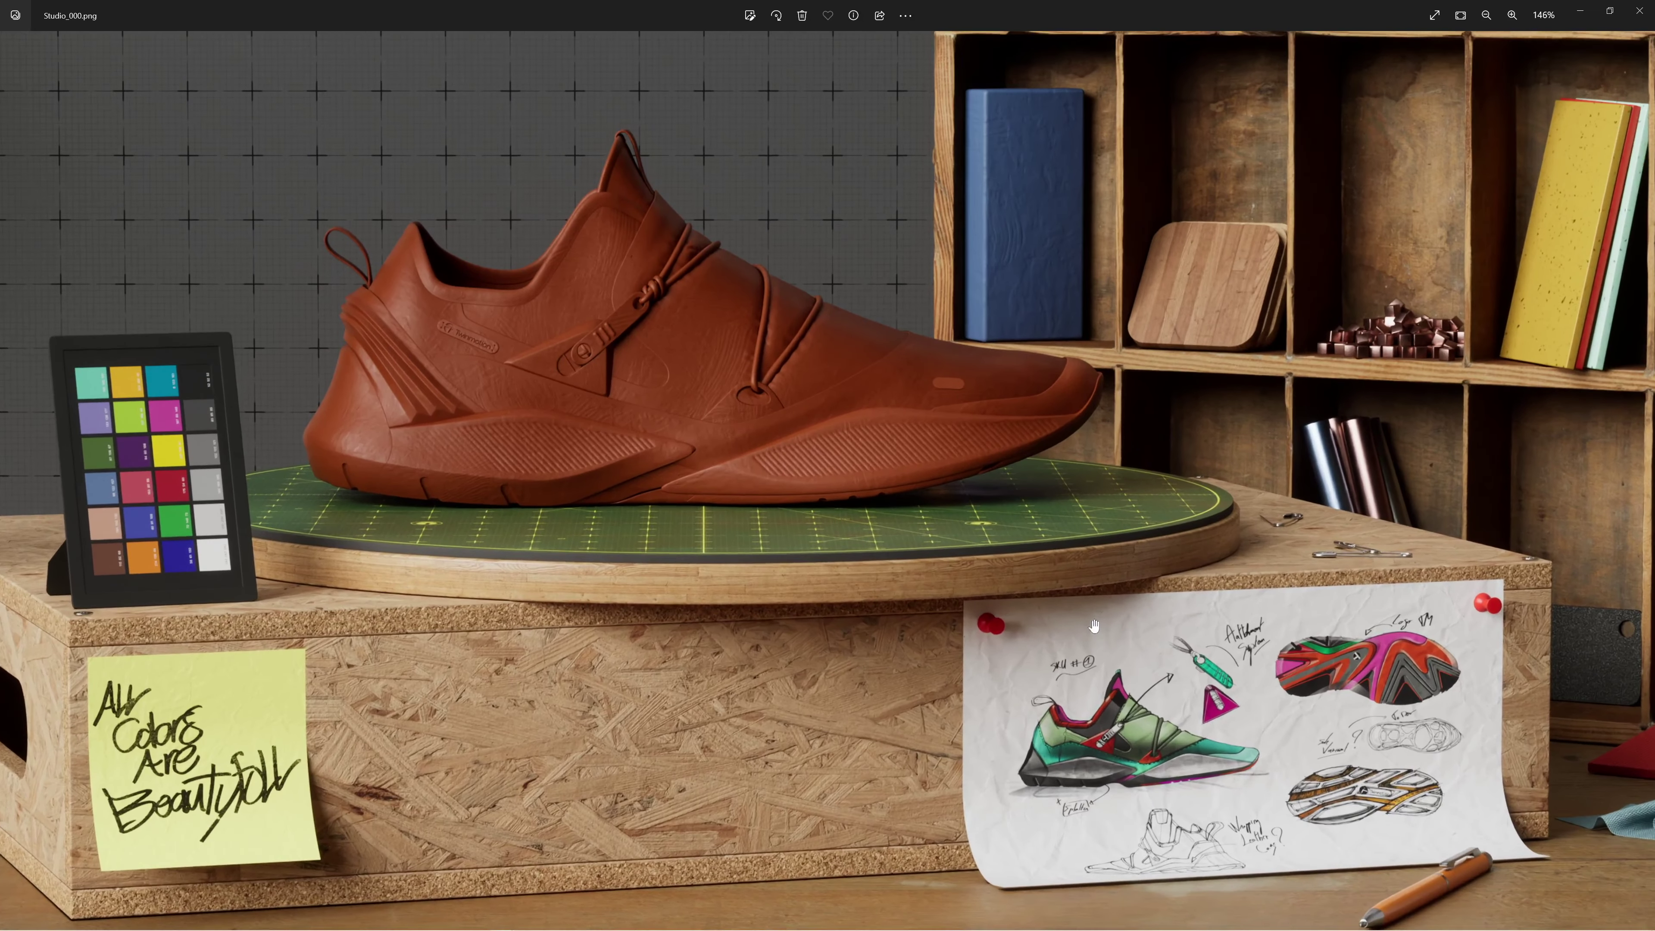
pyautogui.scroll(8, 1094, 626)
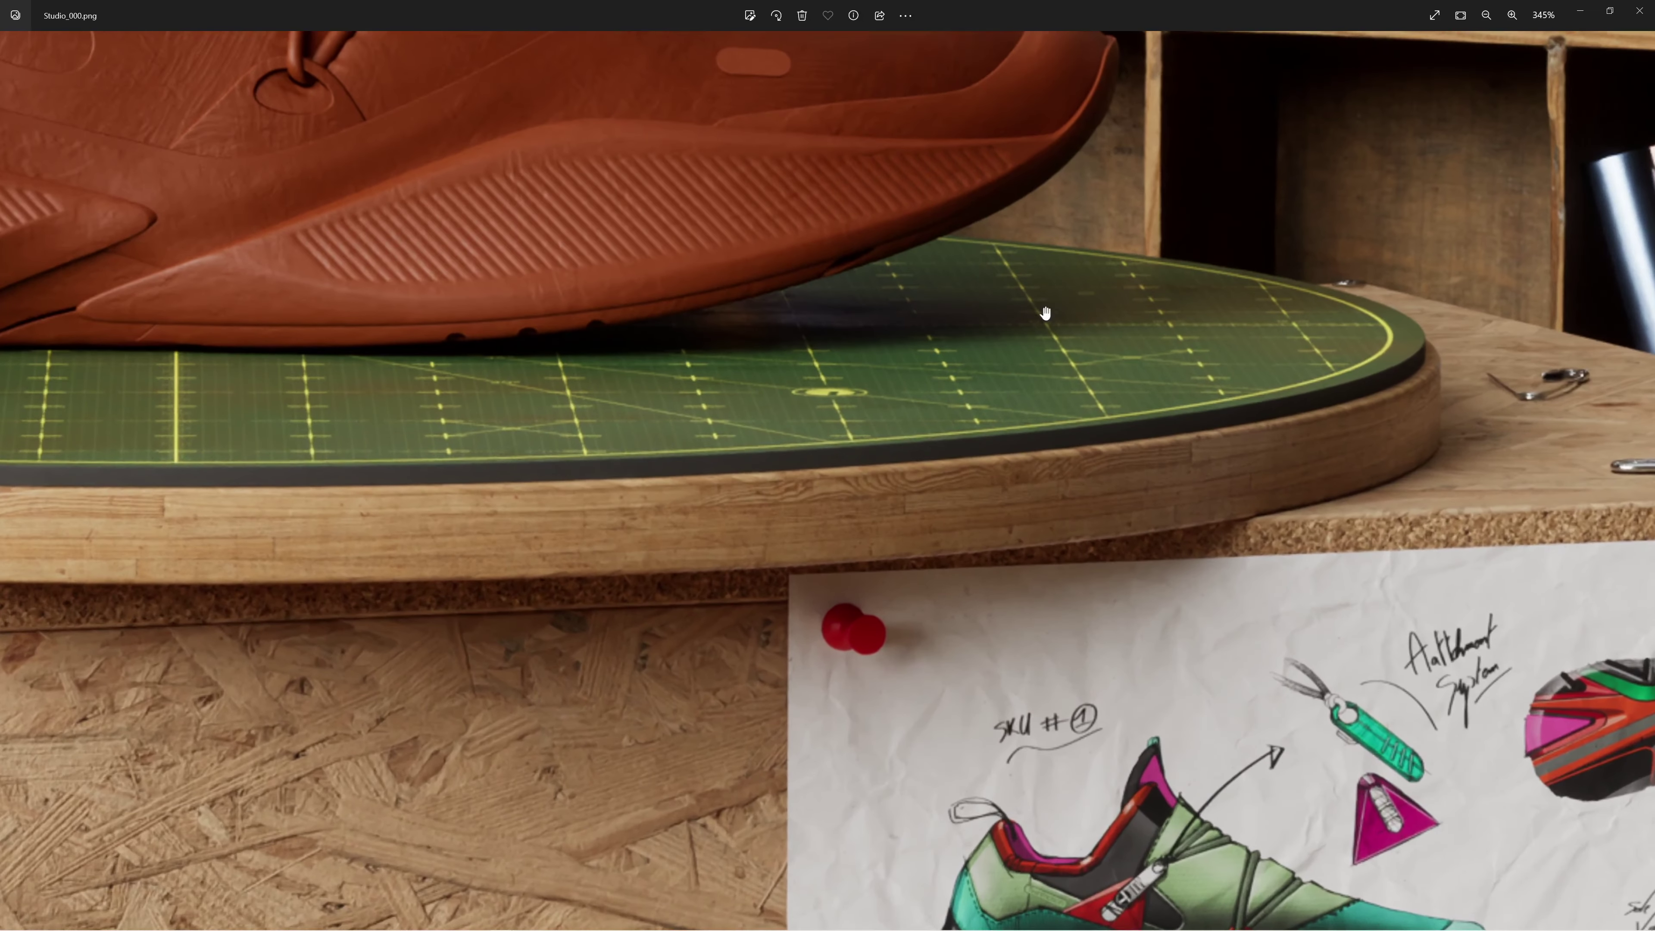
pyautogui.moveTo(1045, 313); pyautogui.dragTo(613, 673)
pyautogui.moveTo(1176, 456); pyautogui.dragTo(609, 432)
pyautogui.moveTo(907, 179); pyautogui.dragTo(653, 433)
pyautogui.moveTo(966, 160); pyautogui.dragTo(1145, 566)
pyautogui.moveTo(619, 394); pyautogui.dragTo(1534, 349)
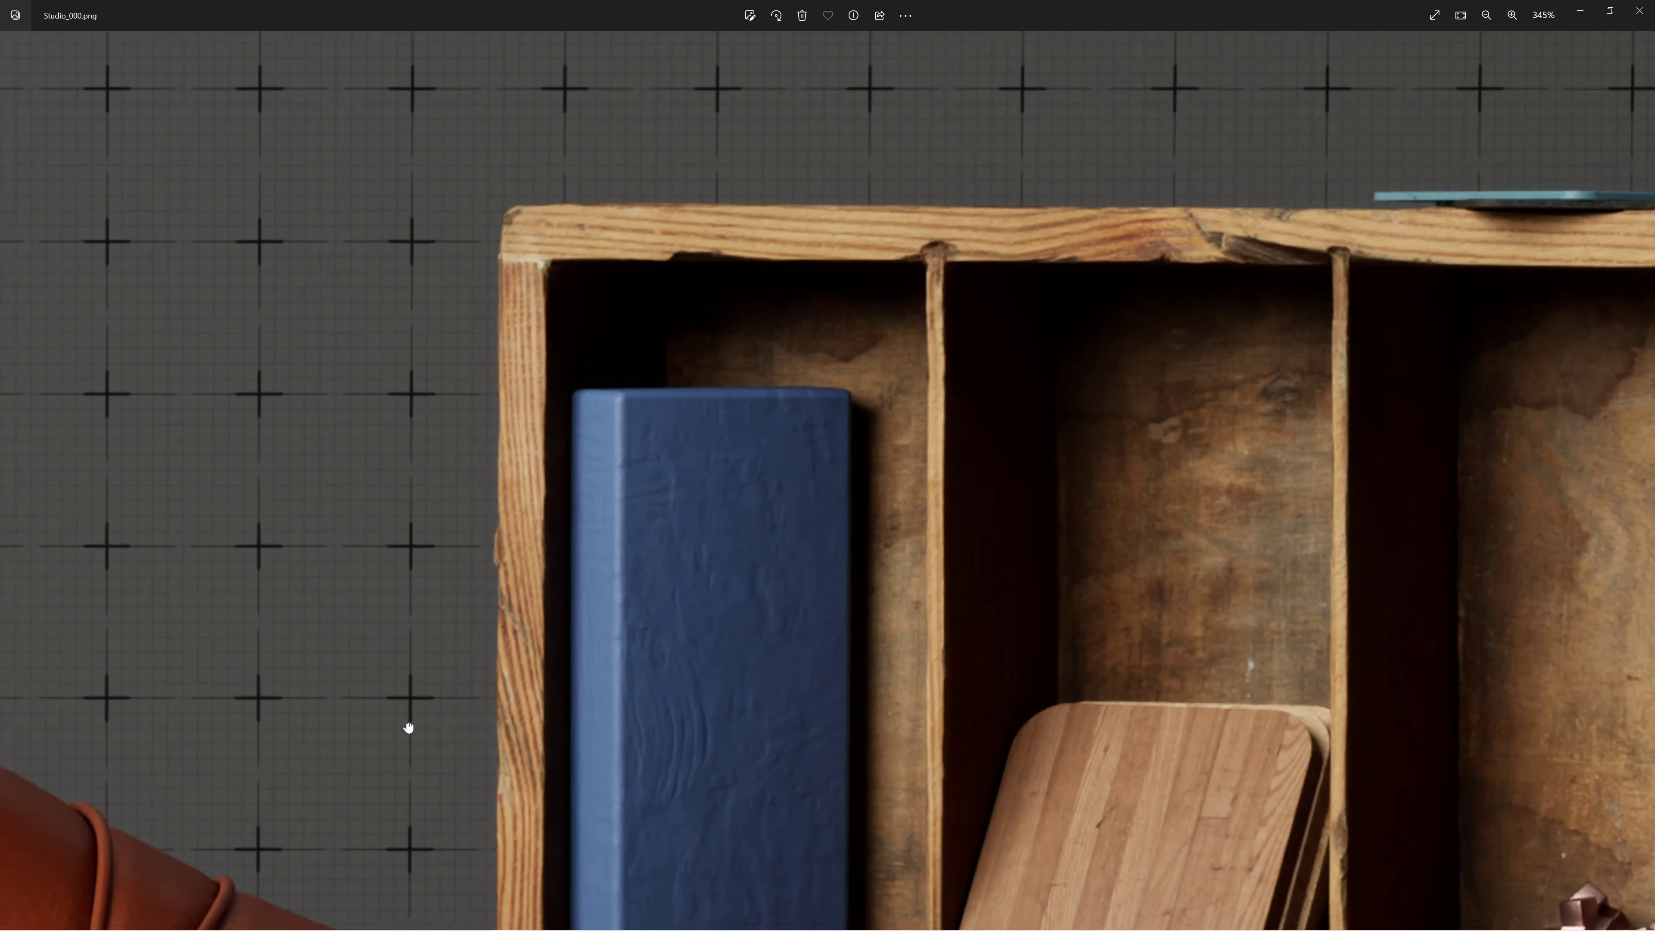
pyautogui.moveTo(408, 728); pyautogui.dragTo(1055, 375)
# - Inspect the colour chart, sticky note, shoe and the whole chrome ball up close
pyautogui.scroll(-3, 891, 457)
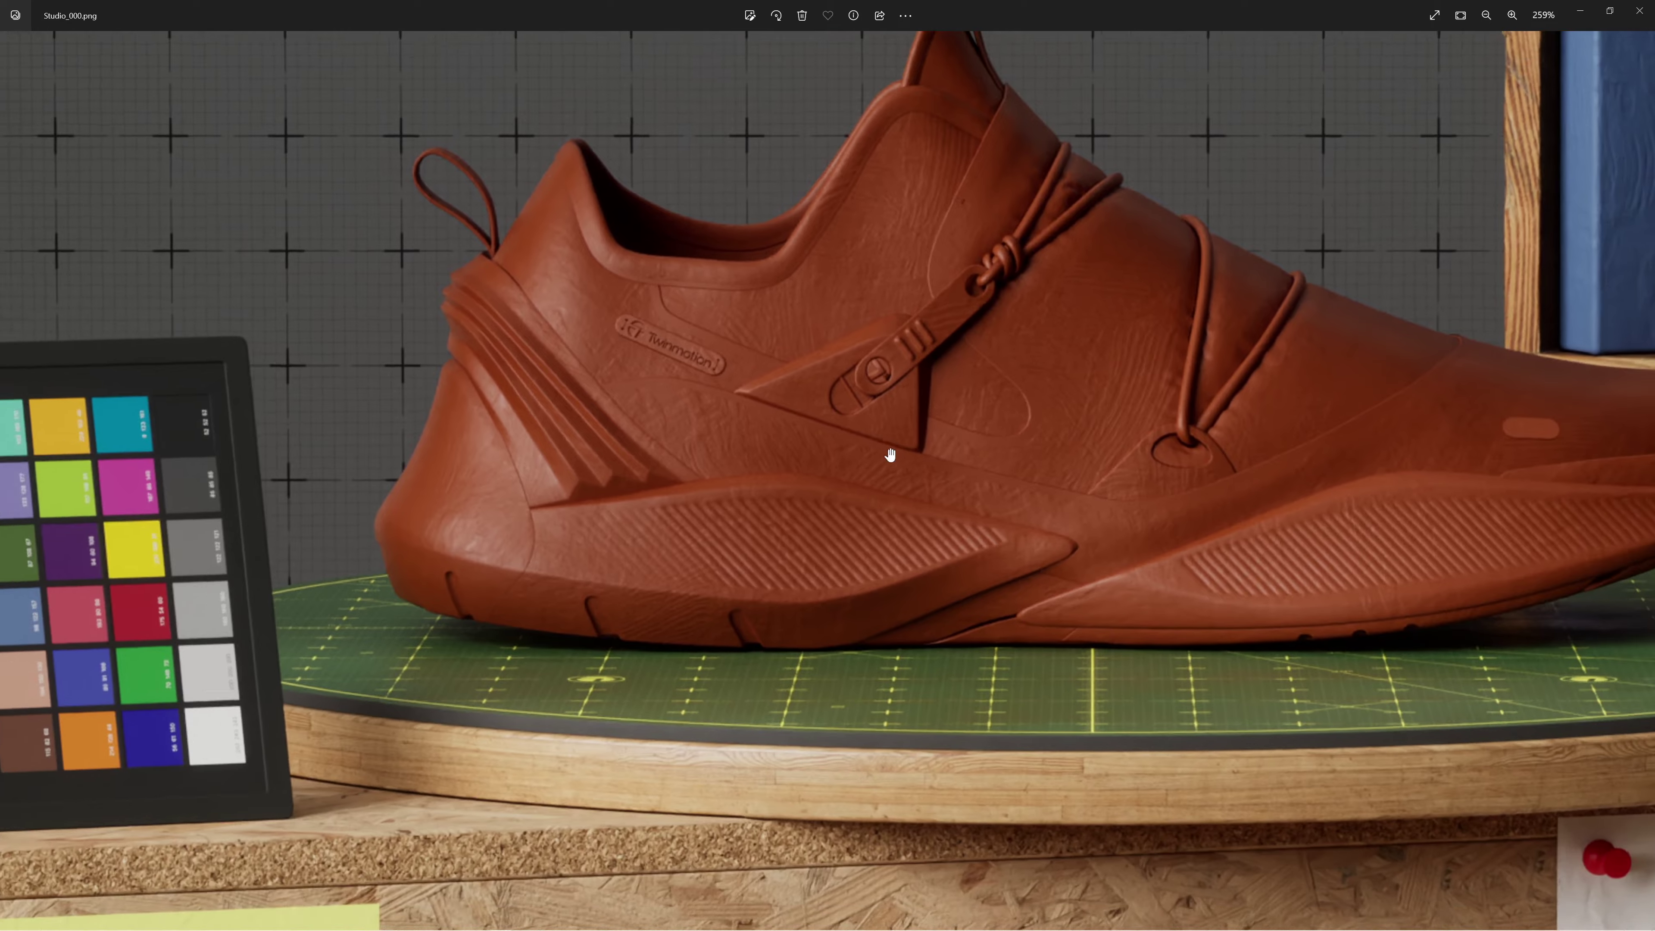
pyautogui.moveTo(422, 599); pyautogui.dragTo(1106, 547)
pyautogui.moveTo(811, 305); pyautogui.dragTo(819, 547)
pyautogui.scroll(1, 409, 473)
pyautogui.scroll(1, 408, 473)
pyautogui.moveTo(398, 281); pyautogui.dragTo(454, 619)
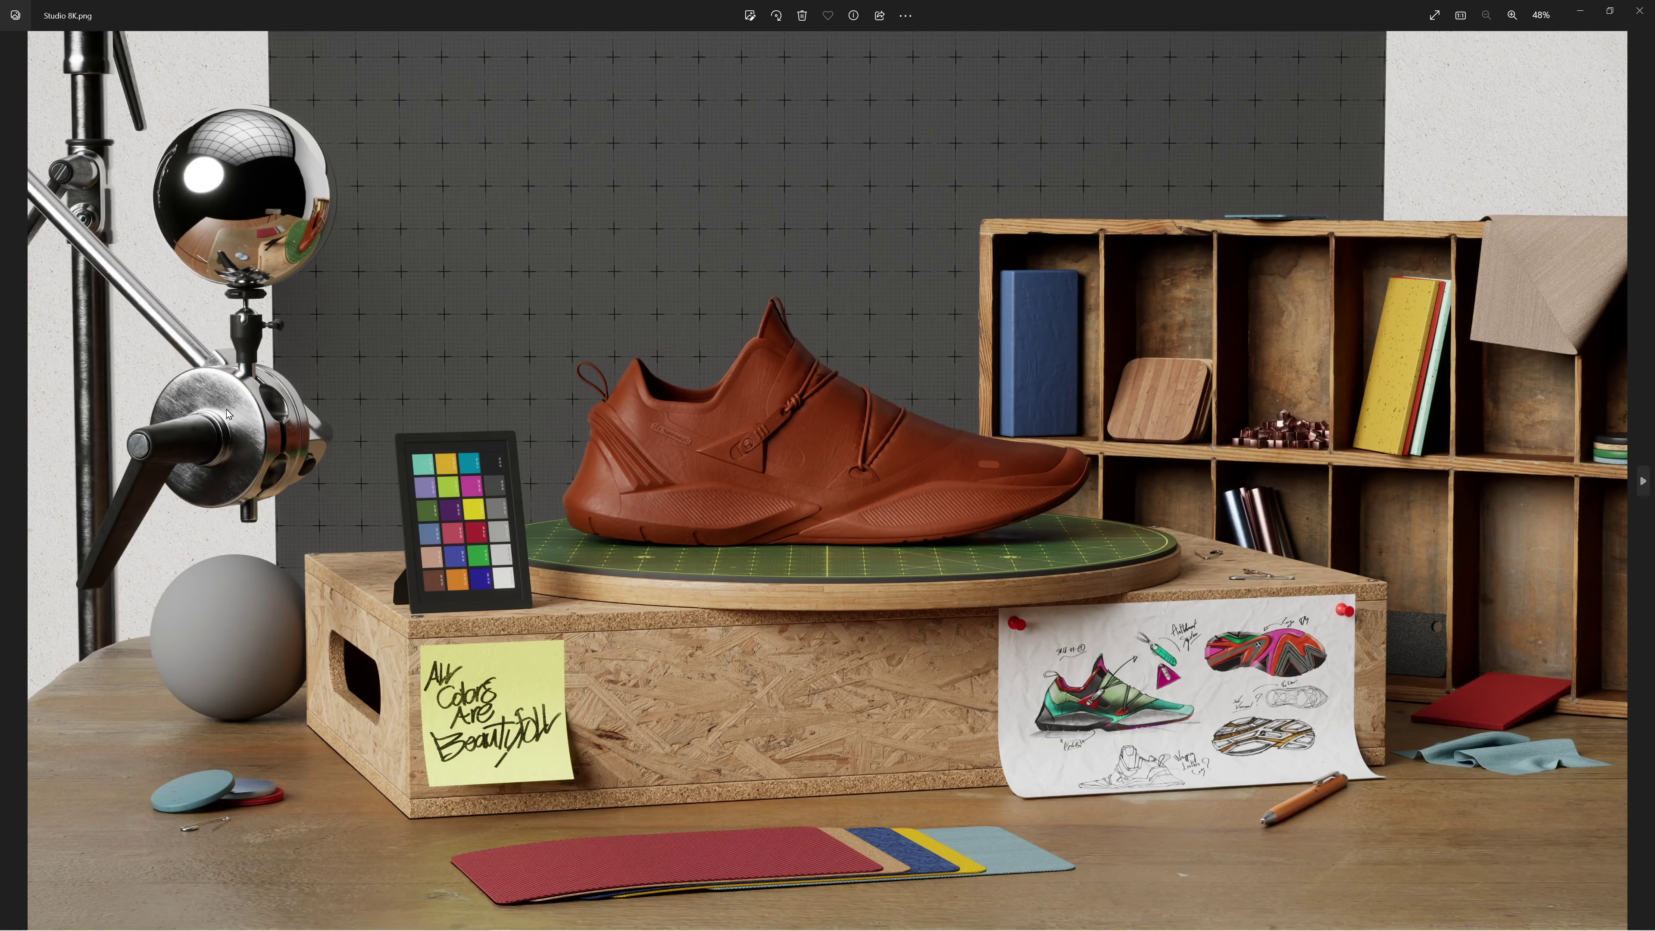
pyautogui.scroll(10, 228, 415)
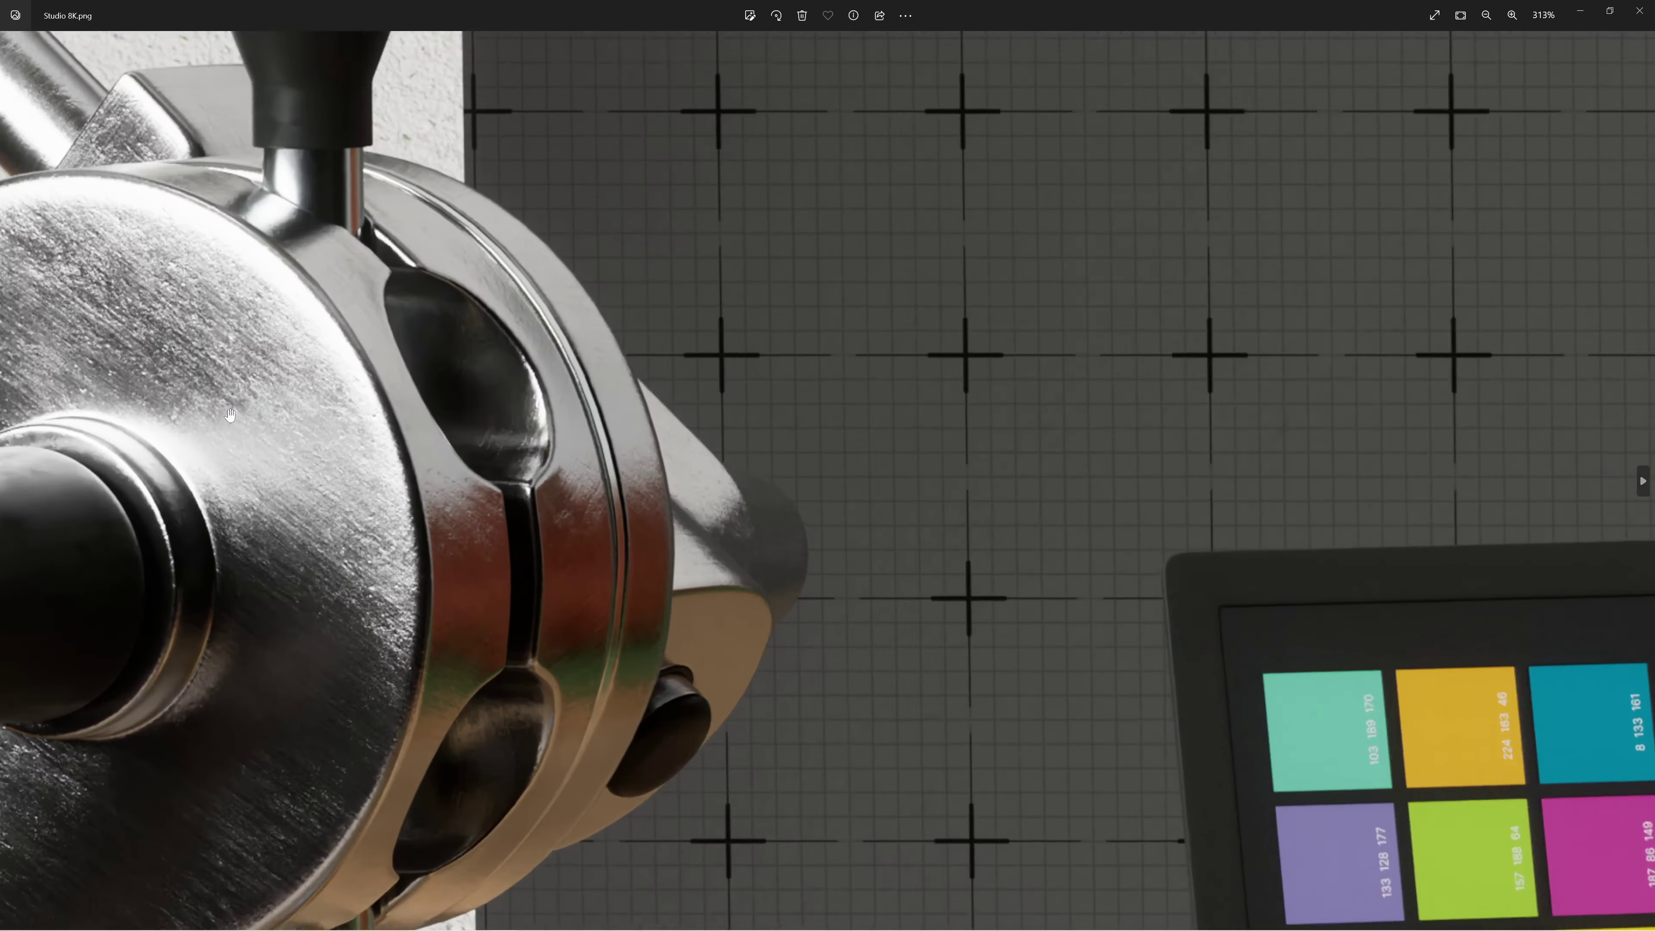
pyautogui.scroll(5, 229, 414)
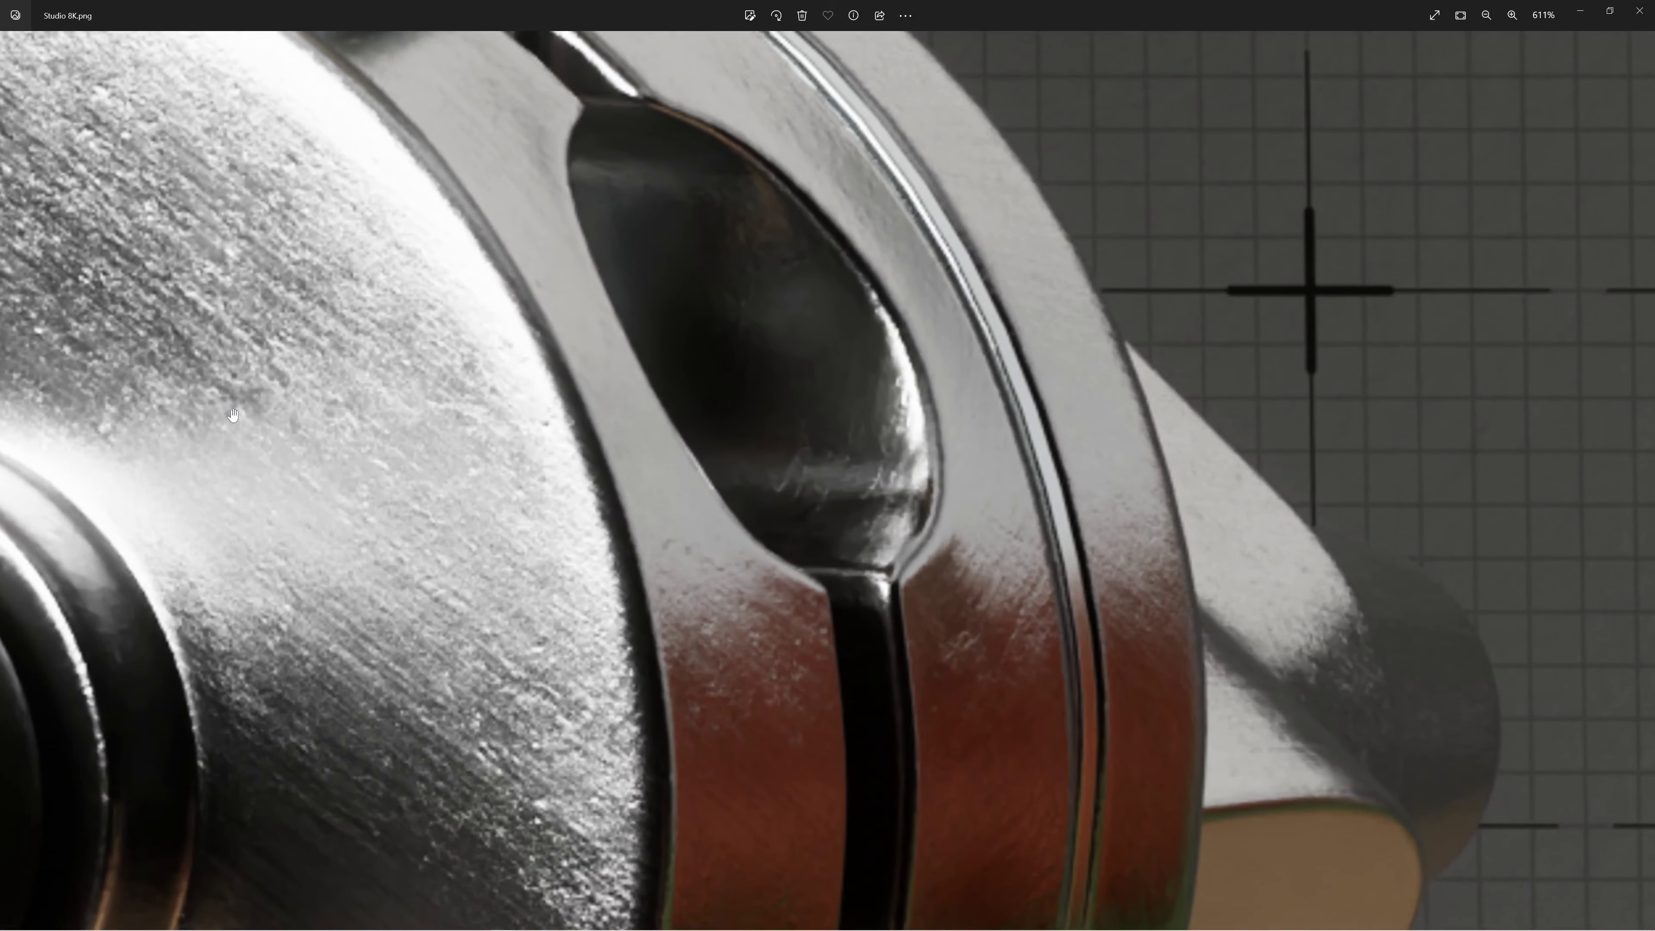
pyautogui.scroll(-9, 233, 414)
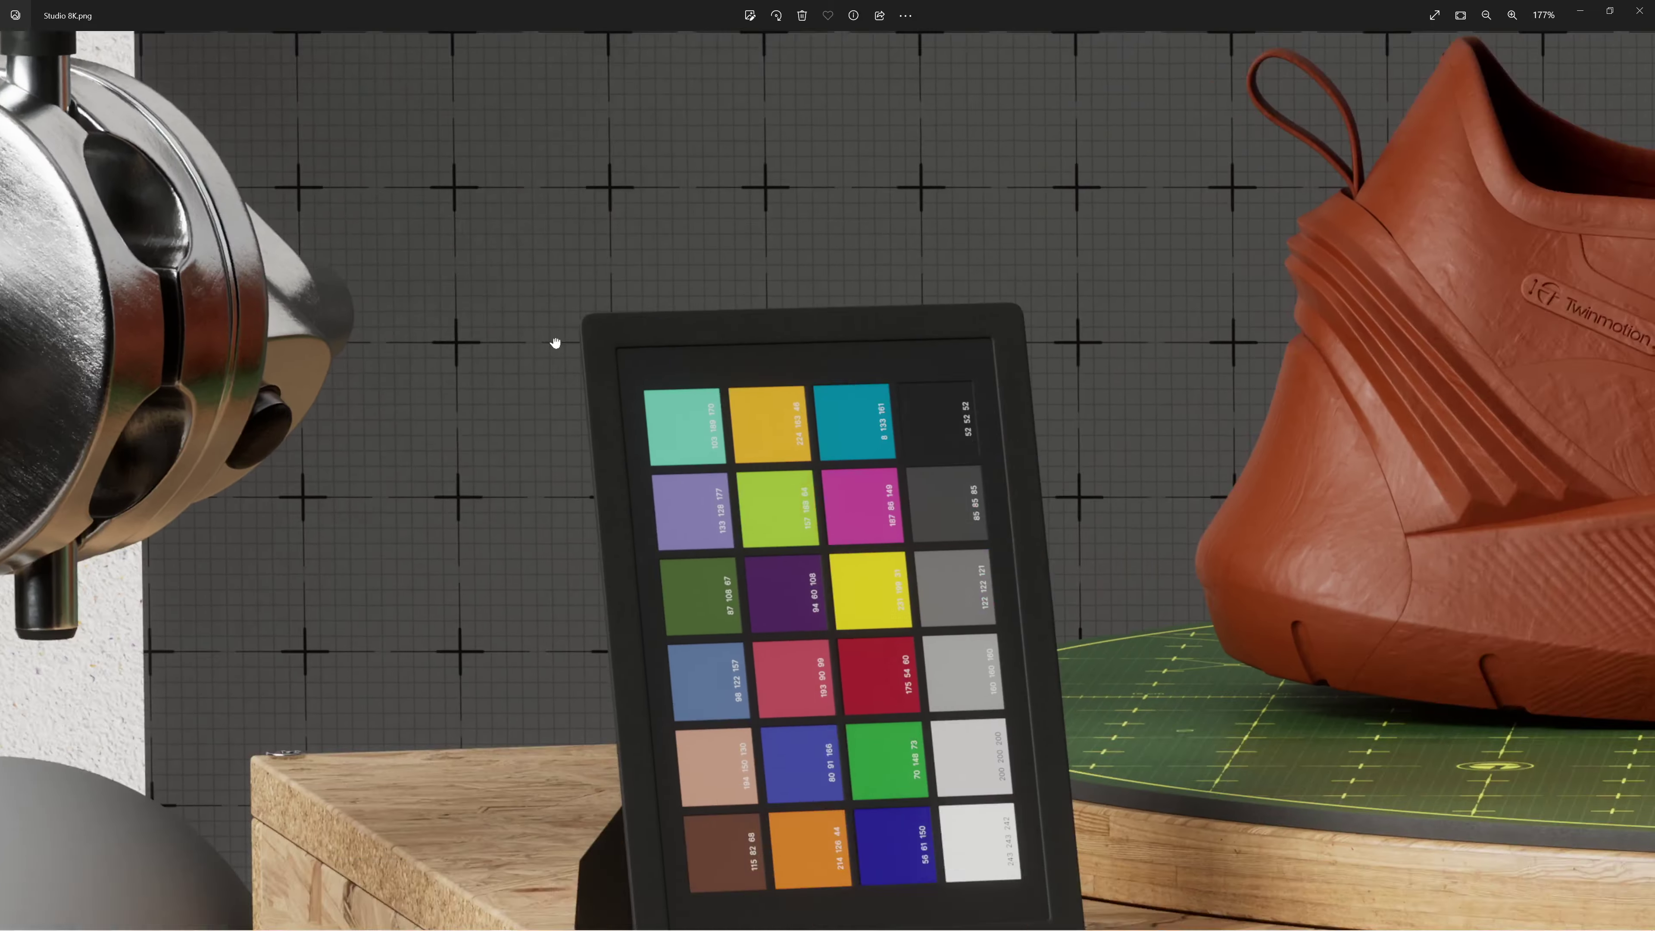
pyautogui.moveTo(555, 343); pyautogui.dragTo(246, 150)
pyautogui.moveTo(1178, 257); pyautogui.dragTo(336, 458)
pyautogui.scroll(-5, 754, 553)
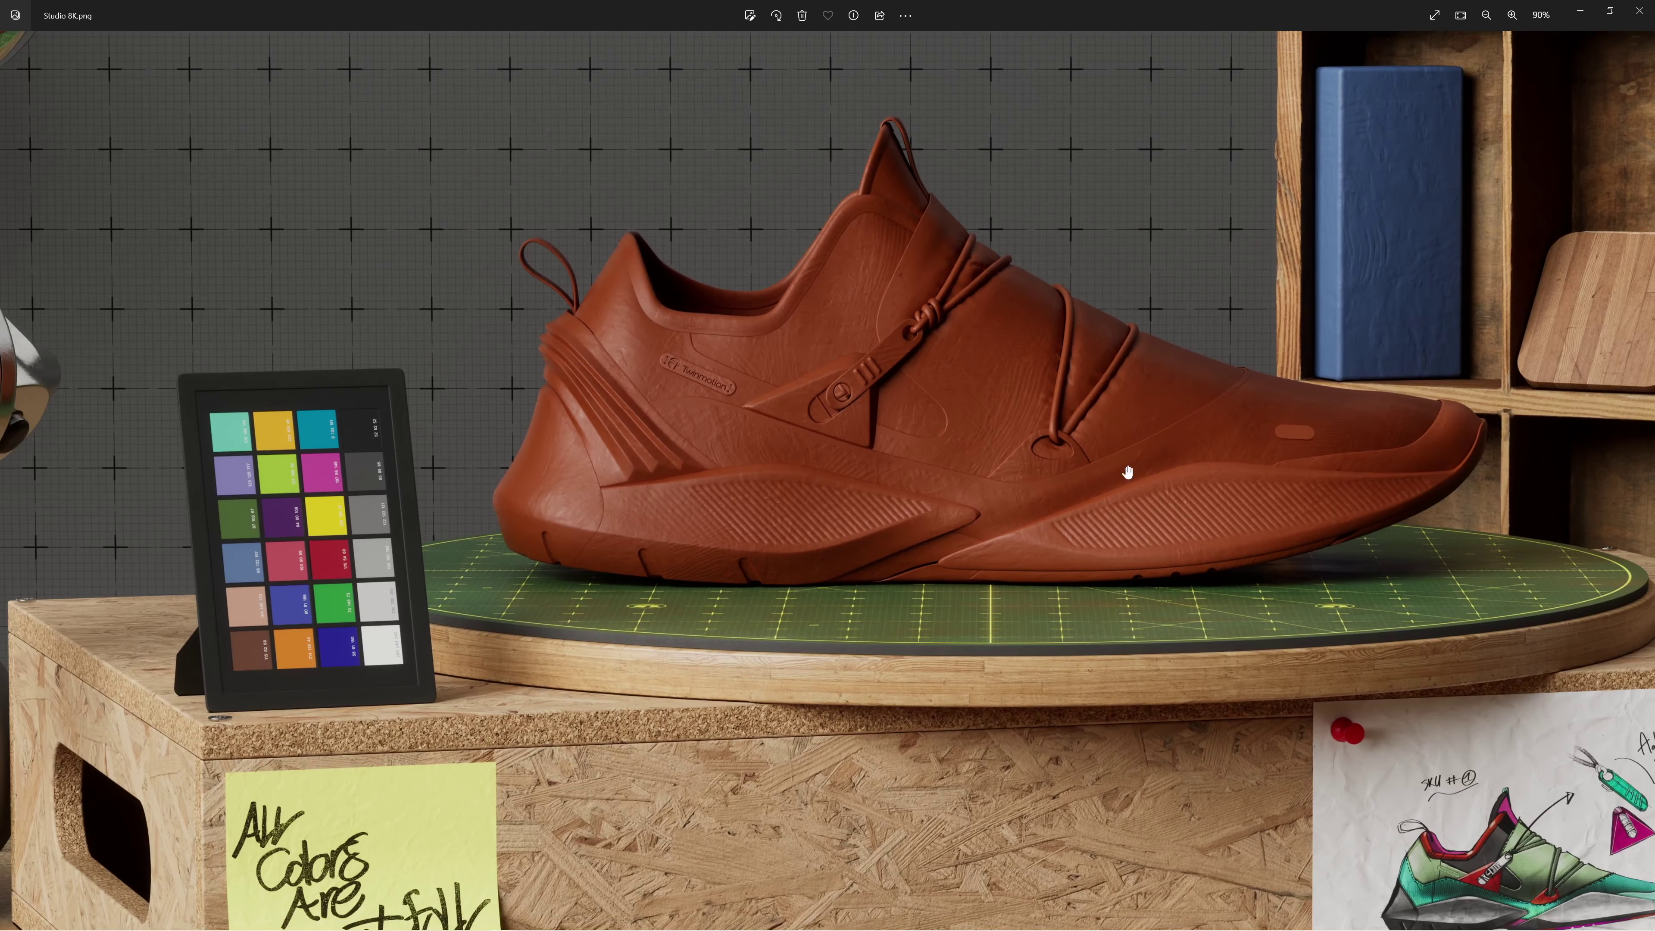
pyautogui.moveTo(1112, 473); pyautogui.dragTo(535, 551)
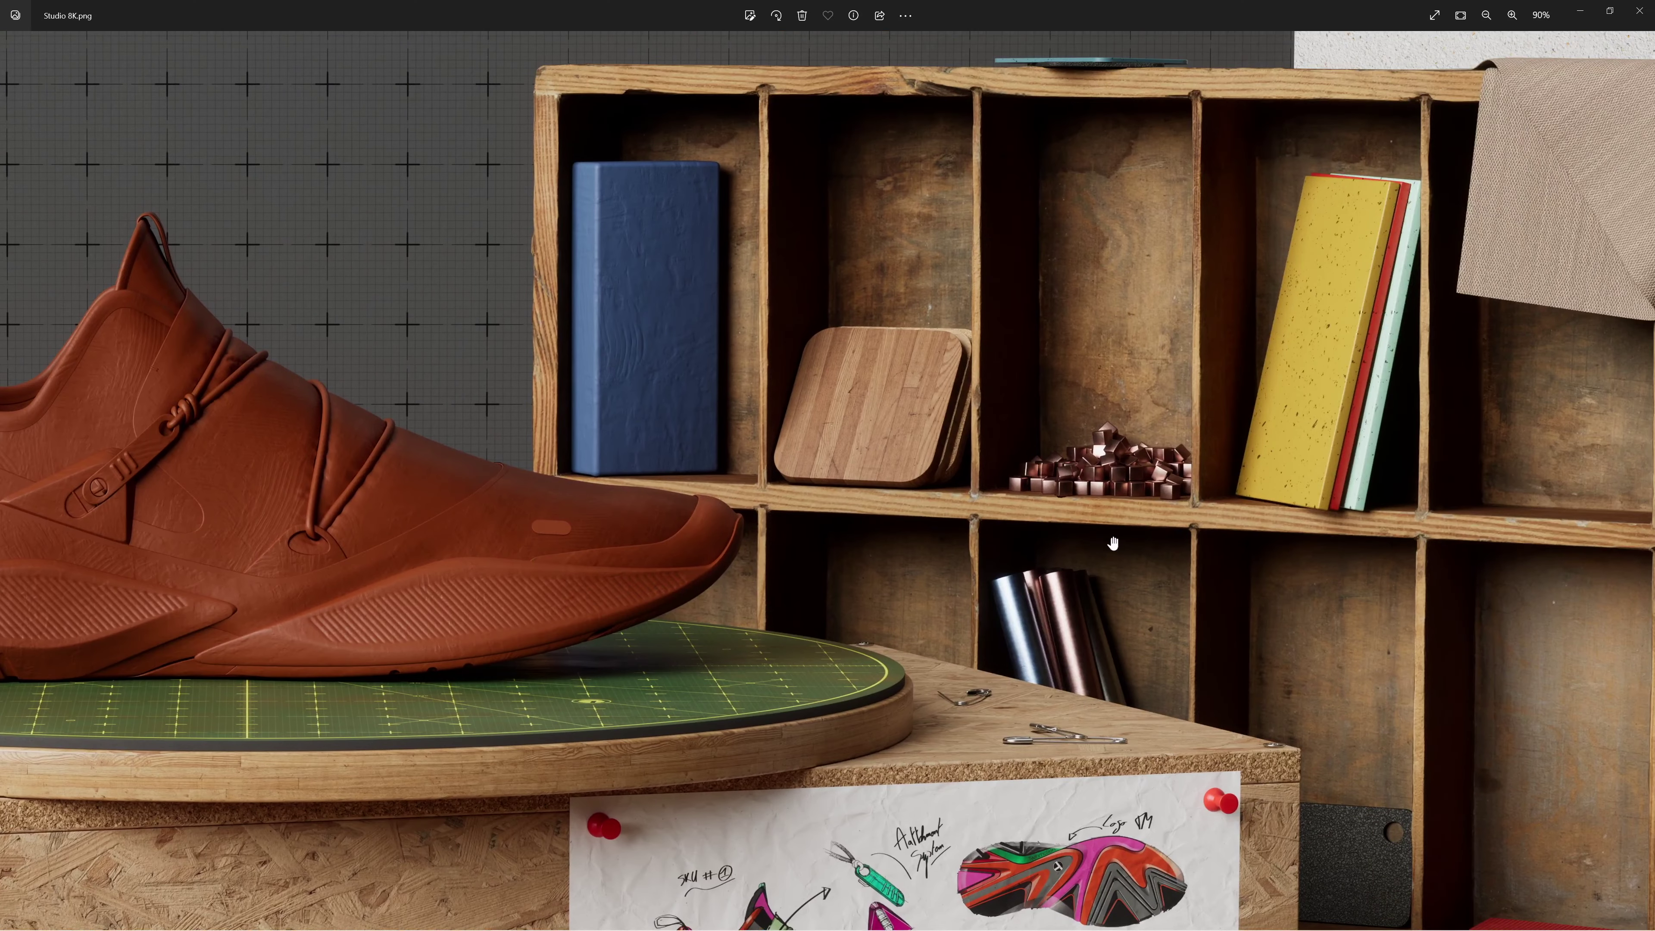
pyautogui.moveTo(1063, 509); pyautogui.dragTo(636, 684)
pyautogui.scroll(3, 1027, 663)
pyautogui.scroll(15, 1026, 663)
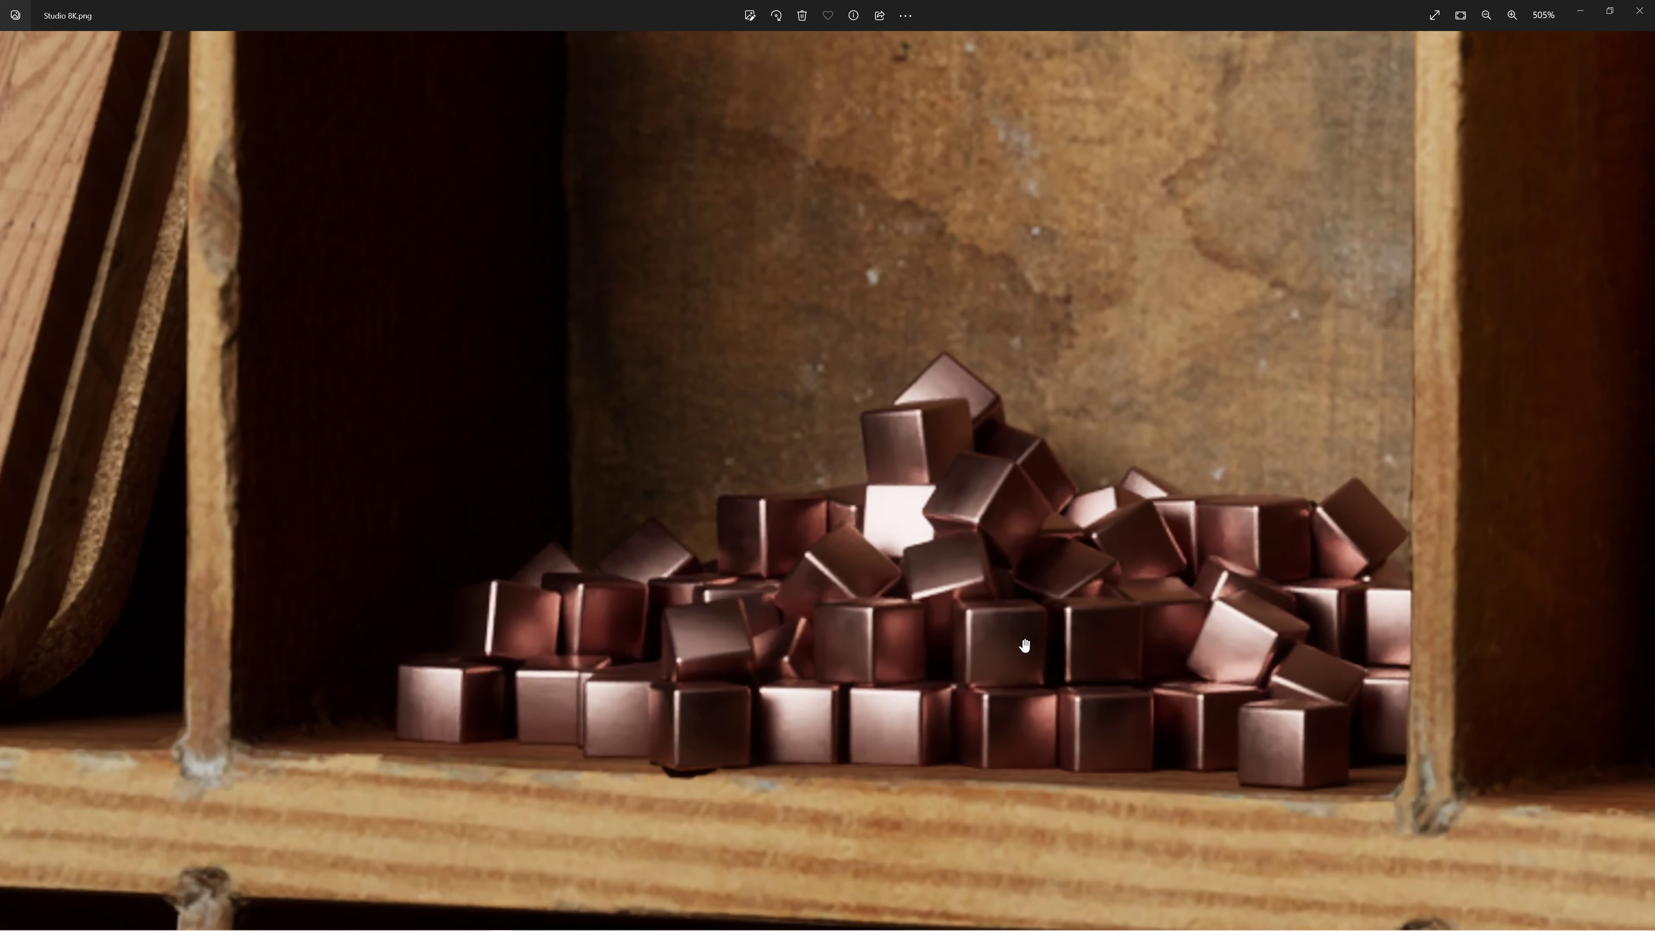
pyautogui.scroll(-20, 1025, 645)
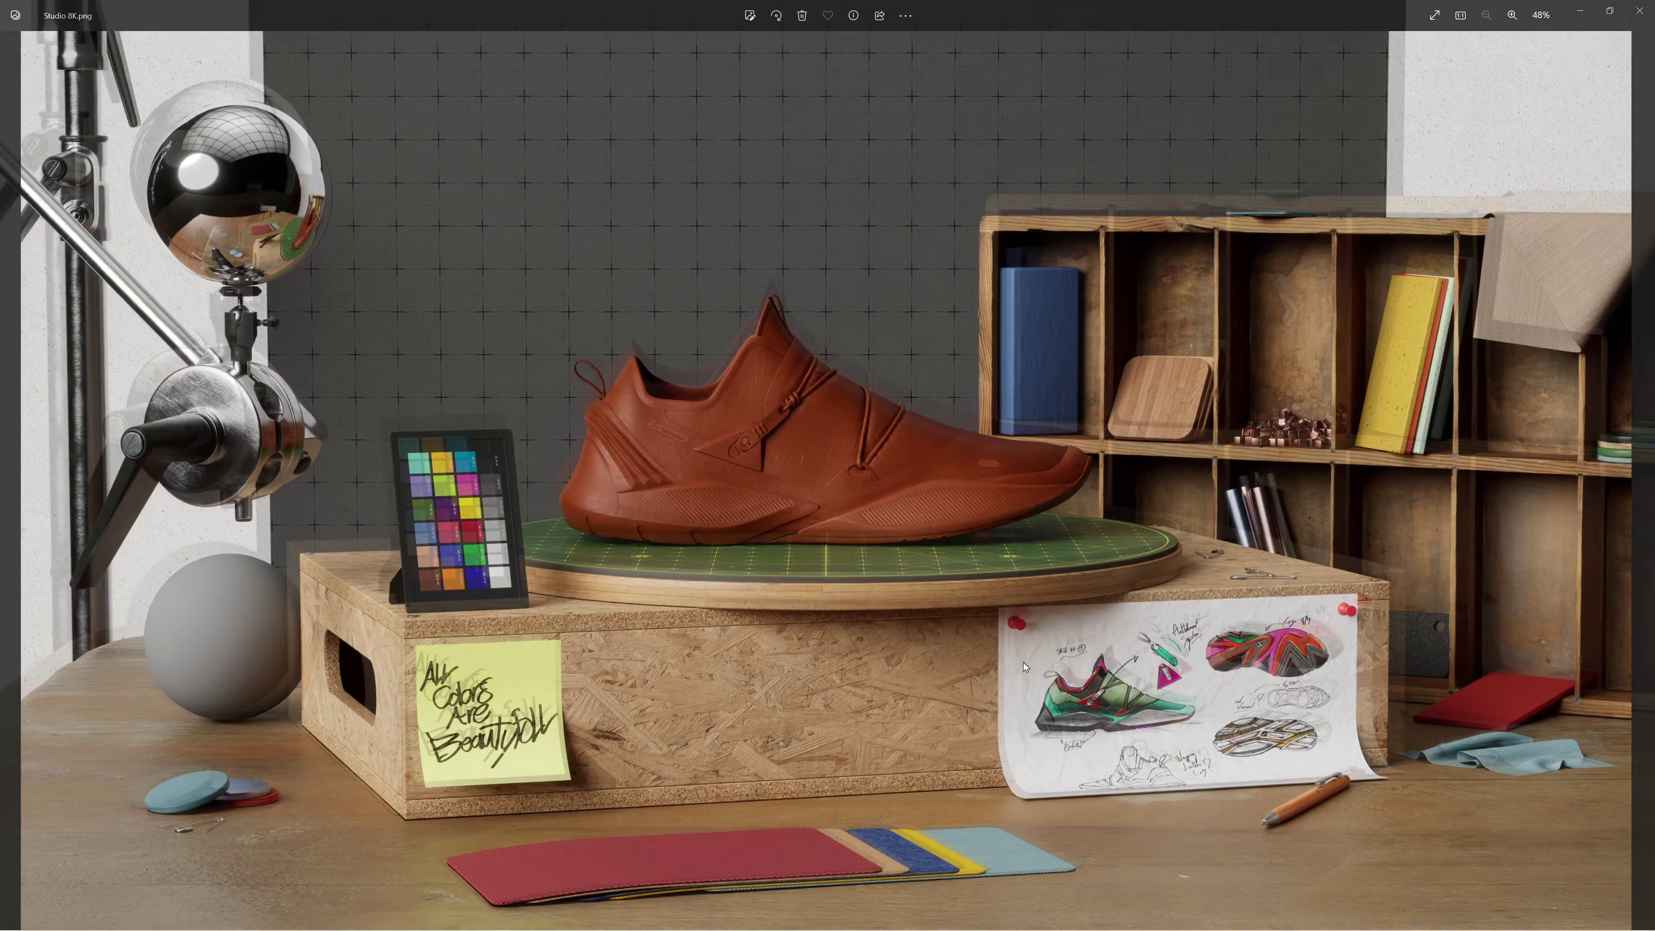